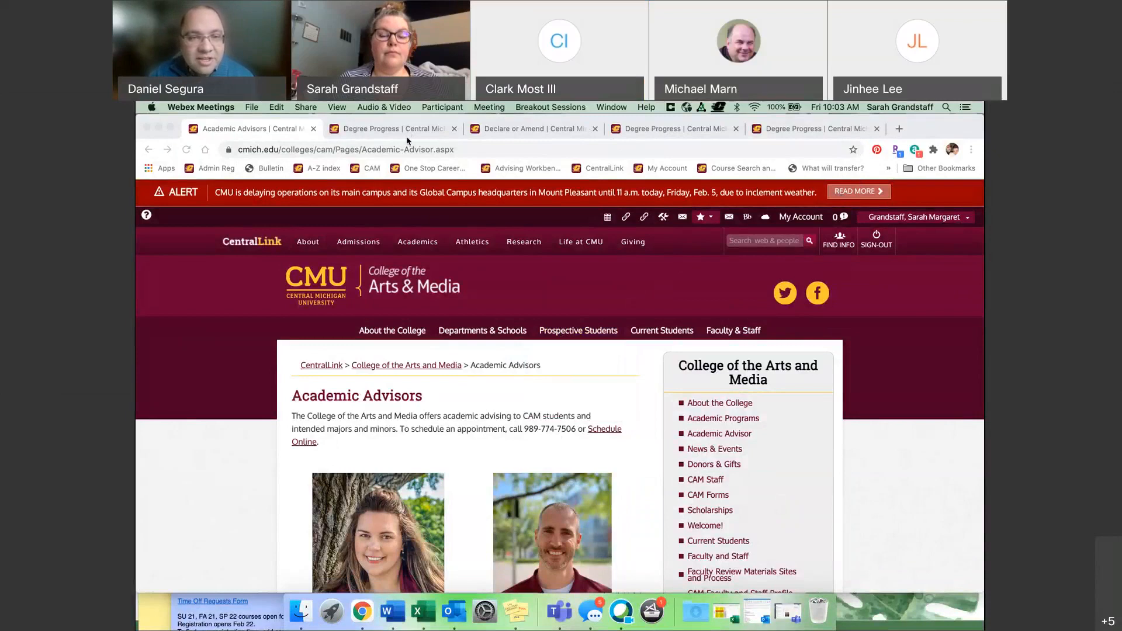
- Open the Faculty Resources page from the Academic Advisors page and look through it down to the Faculty Advising Resources section
{"action": "left_click", "coordinate": [410, 239]}
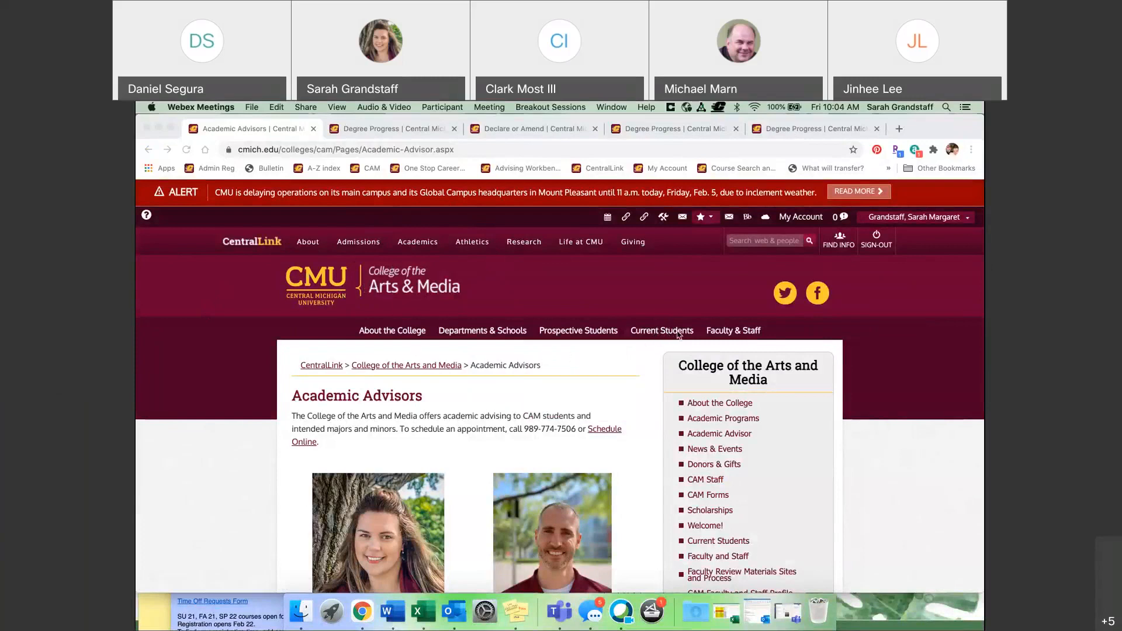
{"action": "scroll", "coordinate": [622, 487], "scroll_direction": "down", "scroll_amount": 3}
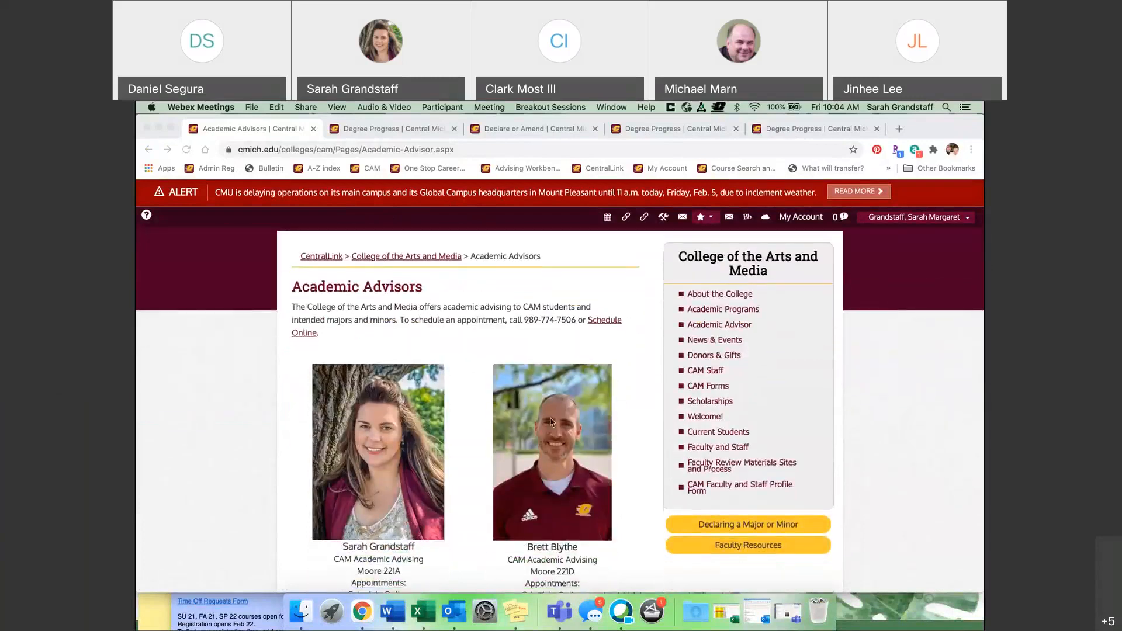
{"action": "left_click", "coordinate": [733, 550]}
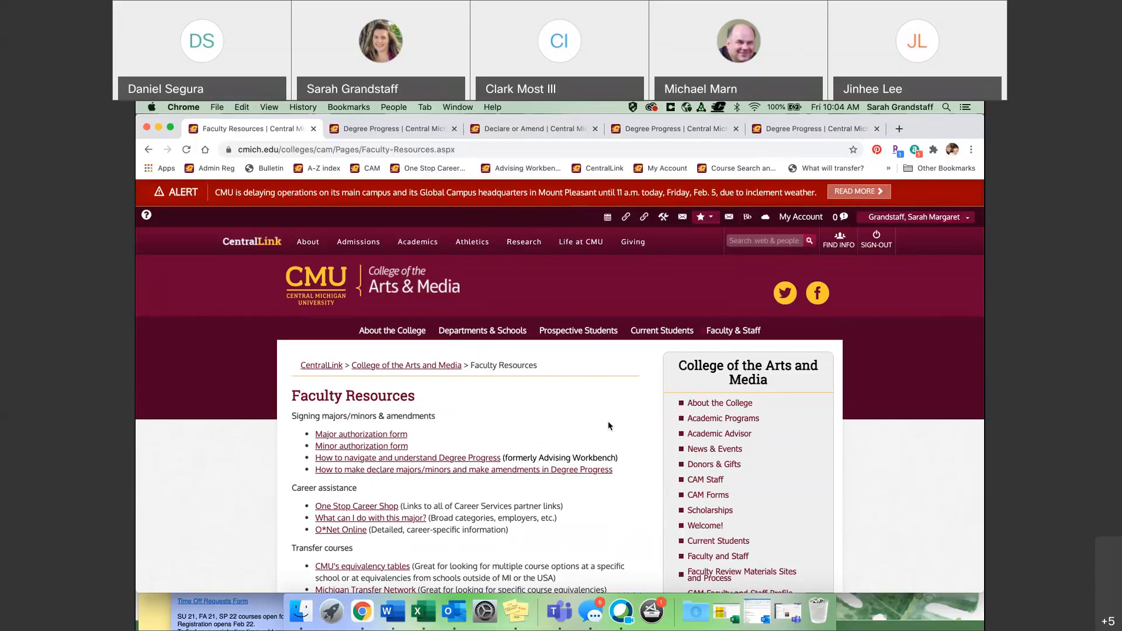
{"action": "scroll", "coordinate": [608, 425], "scroll_direction": "down", "scroll_amount": 15}
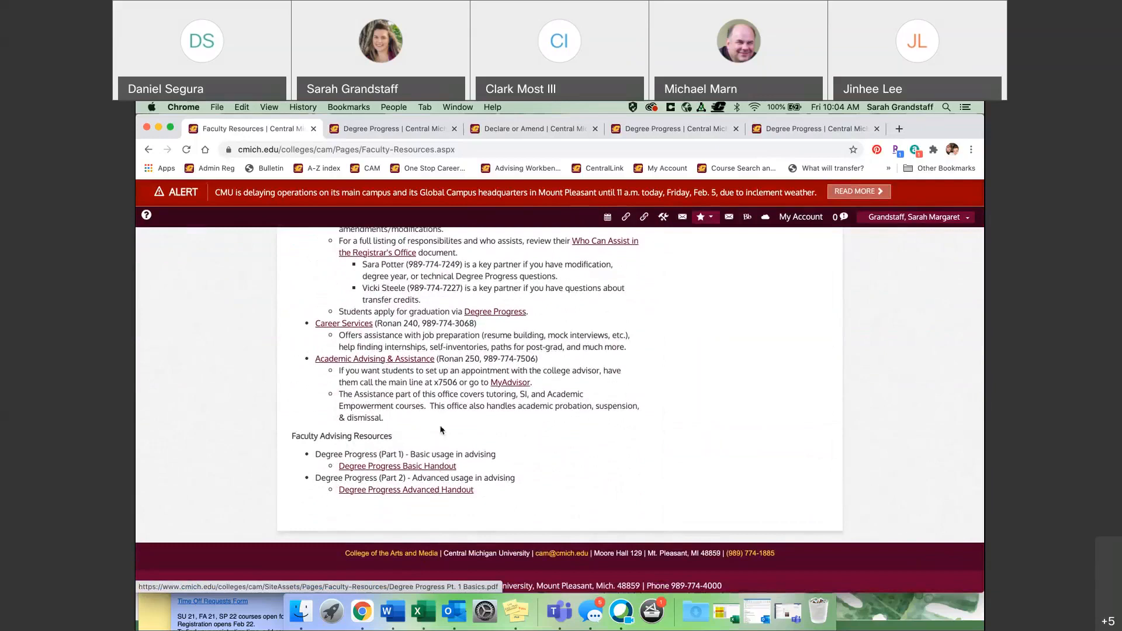
- Open the Declare a Major page for the CAM TEST #2 (FR/UND) student from the Degree Progress record
{"action": "left_click", "coordinate": [418, 133]}
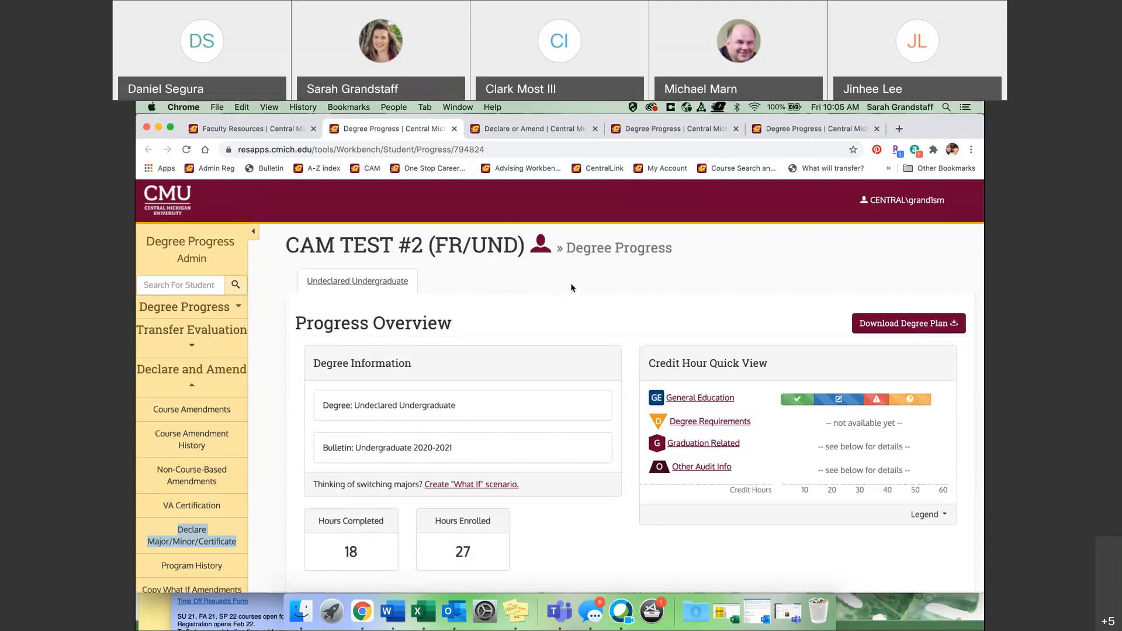
{"action": "left_click", "coordinate": [573, 309]}
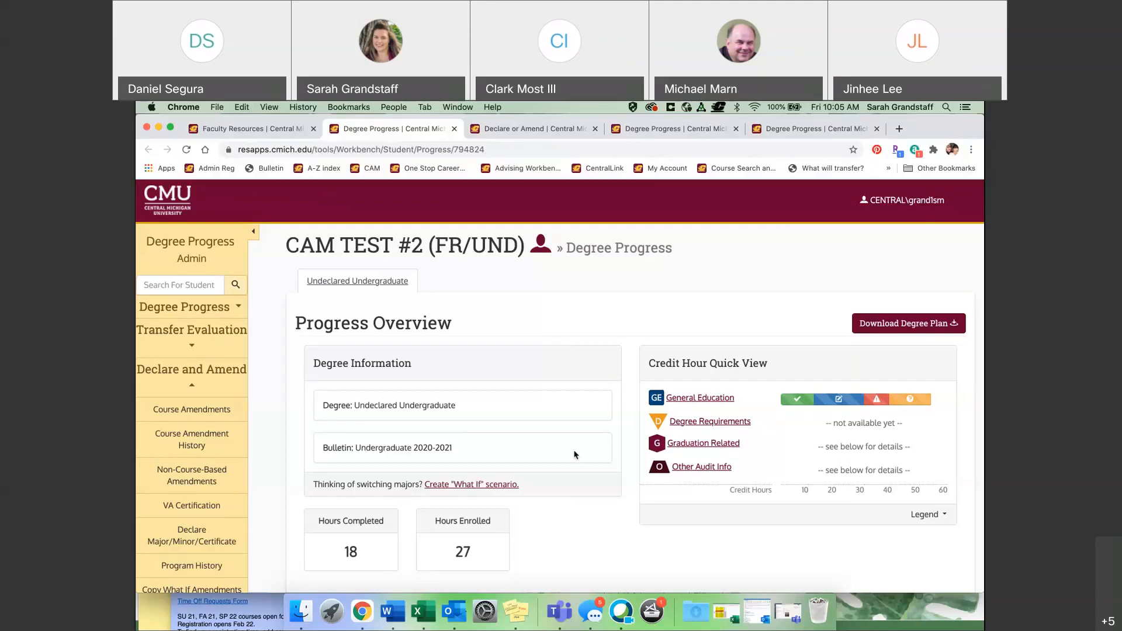
{"action": "scroll", "coordinate": [573, 450], "scroll_direction": "down", "scroll_amount": 4}
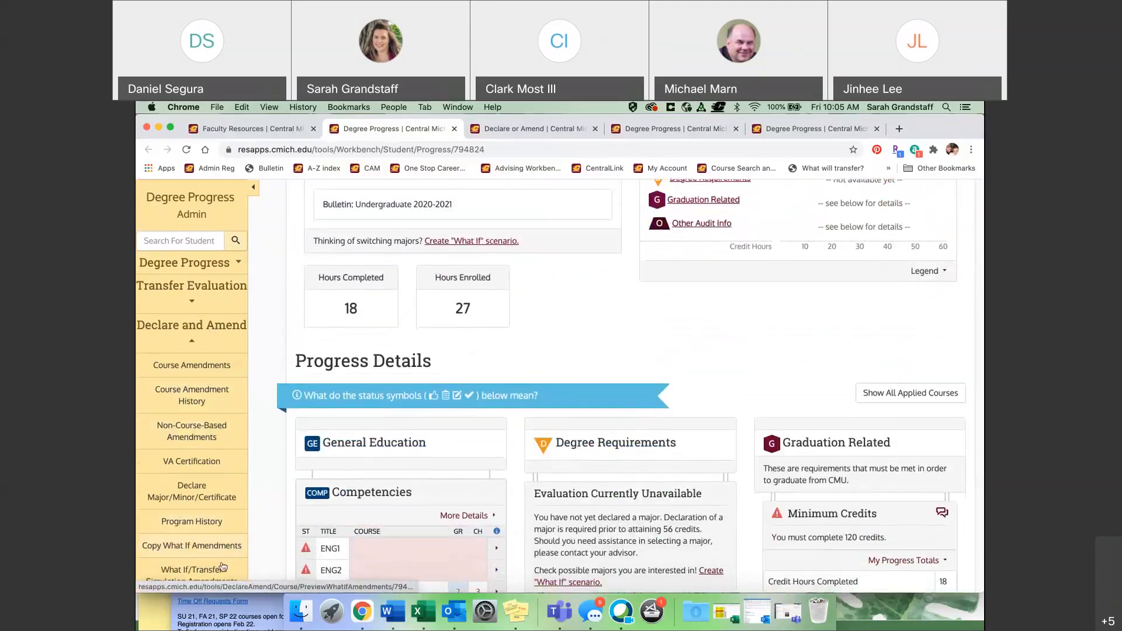
{"action": "scroll", "coordinate": [210, 545], "scroll_direction": "down", "scroll_amount": 1}
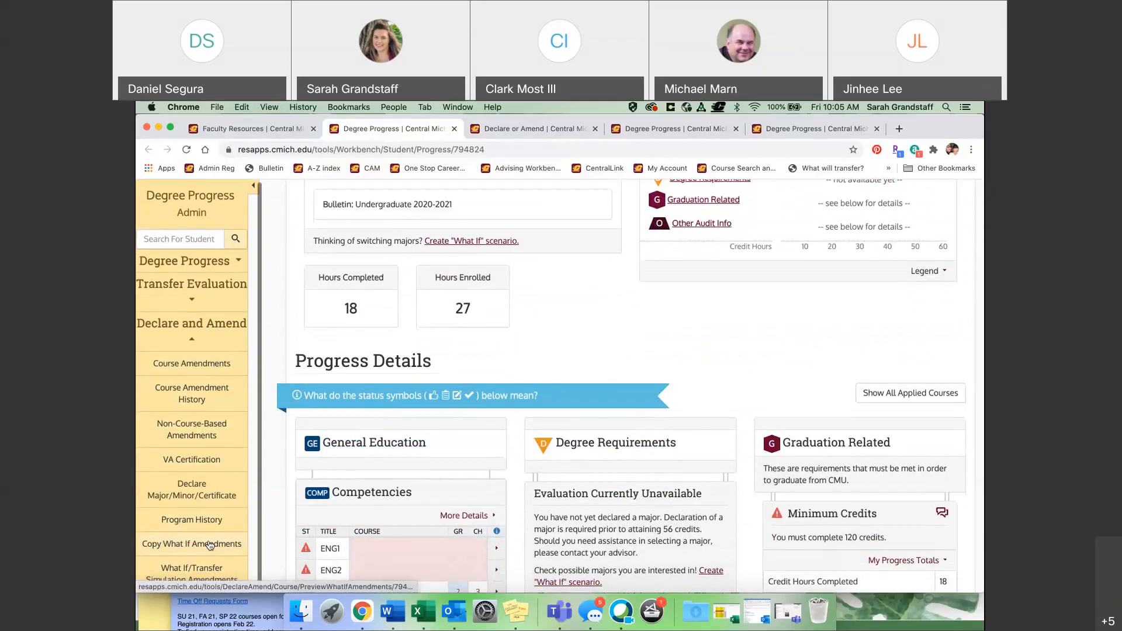
{"action": "scroll", "coordinate": [262, 567], "scroll_direction": "down", "scroll_amount": 2}
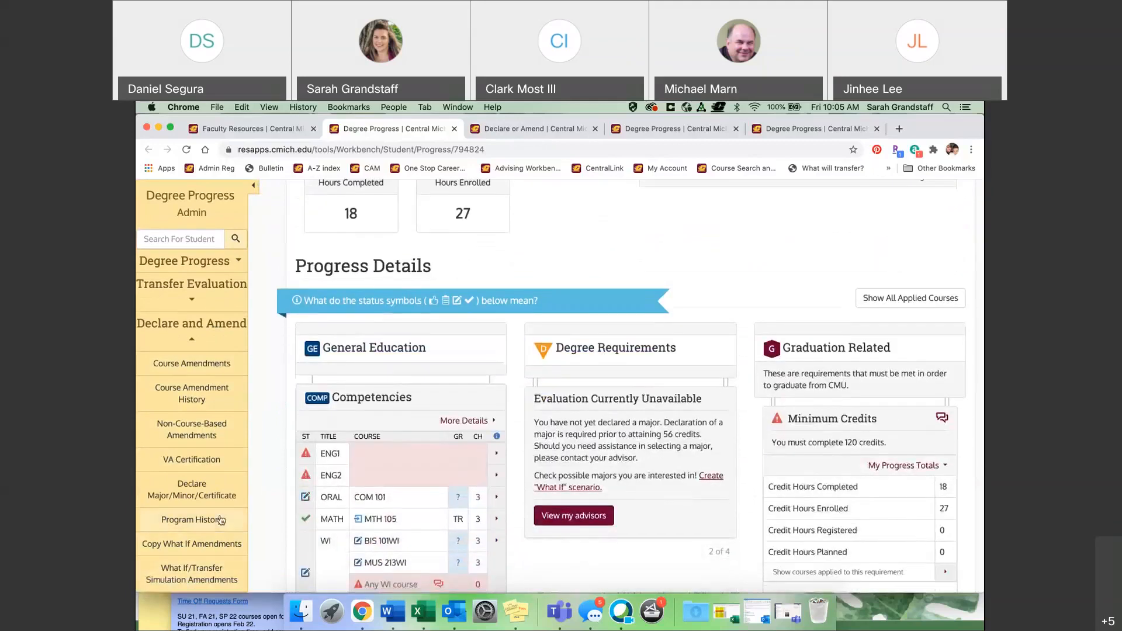
{"action": "left_click", "coordinate": [219, 499]}
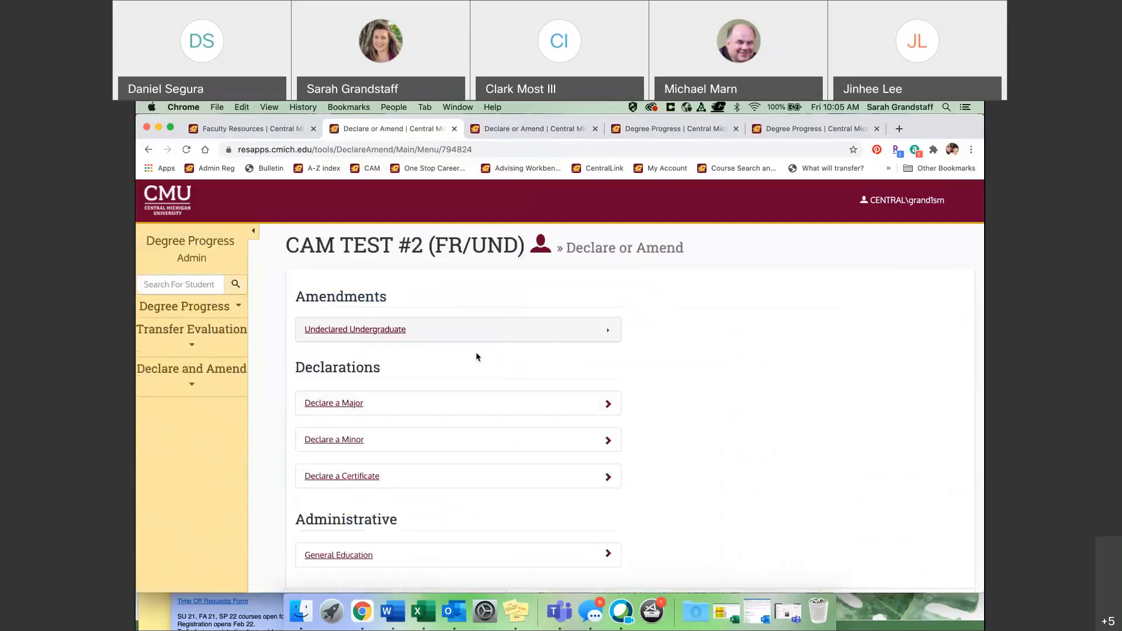
{"action": "left_click", "coordinate": [355, 407]}
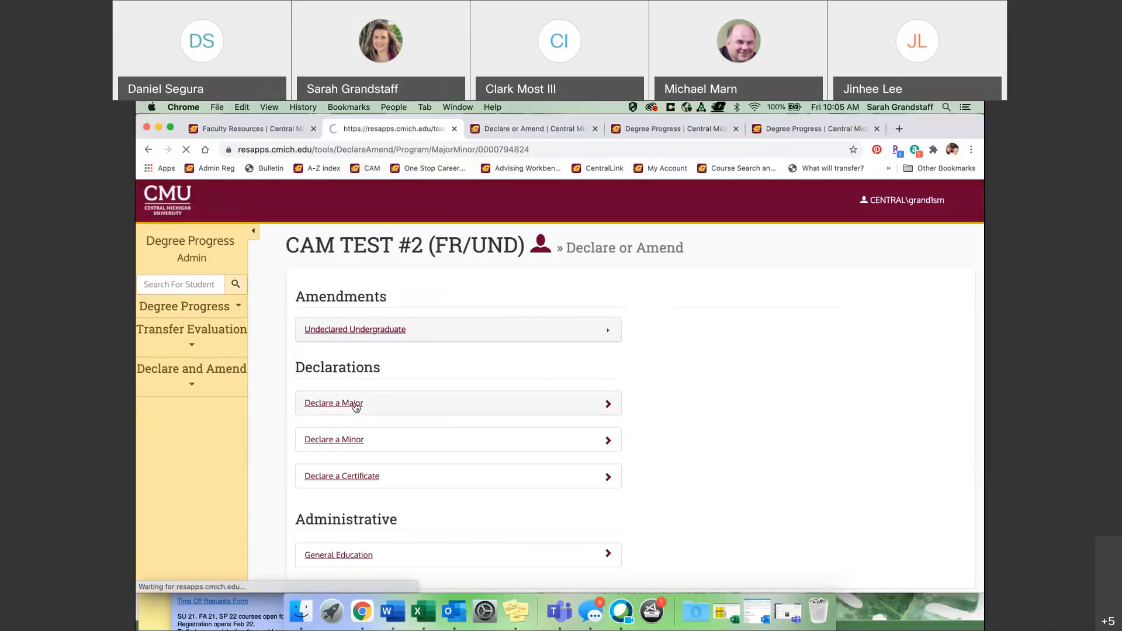
{"action": "scroll", "coordinate": [570, 402], "scroll_direction": "down", "scroll_amount": 1}
{"action": "scroll", "coordinate": [570, 402], "scroll_direction": "down", "scroll_amount": 3}
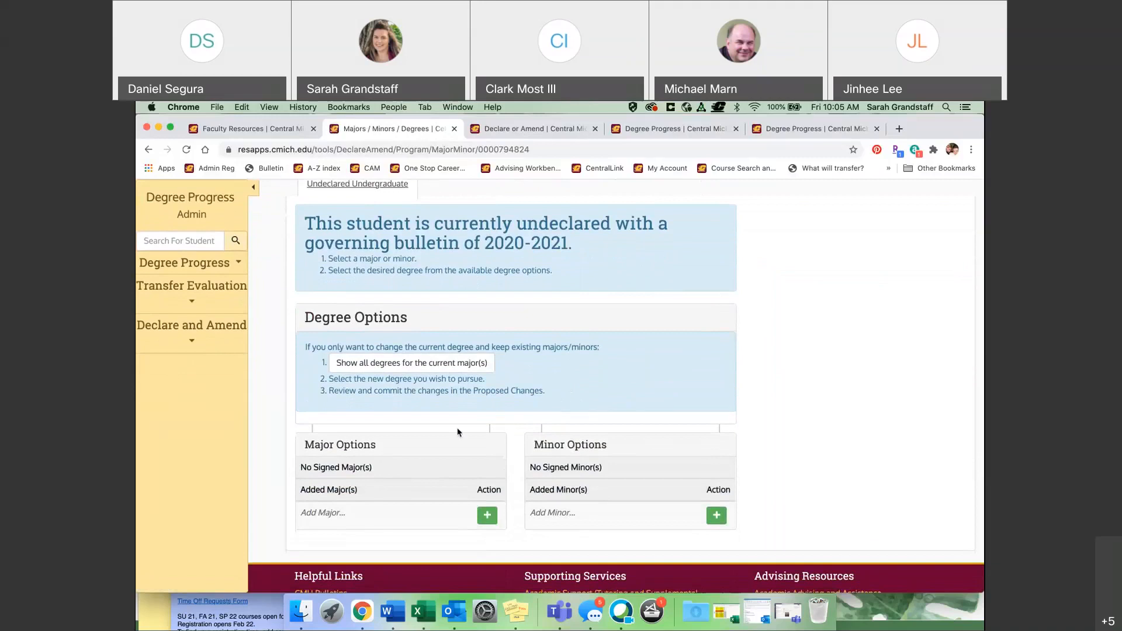
- Search the majors available to the undeclared student for "art" and close the major selection without adding one
{"action": "left_click", "coordinate": [488, 516]}
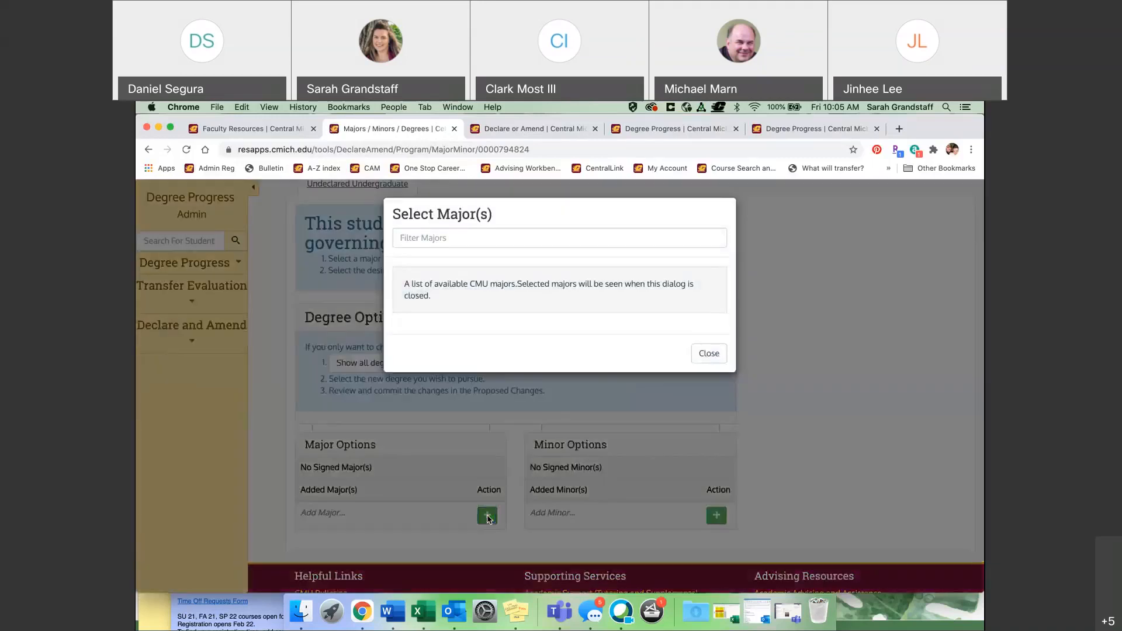
{"action": "left_click", "coordinate": [493, 238]}
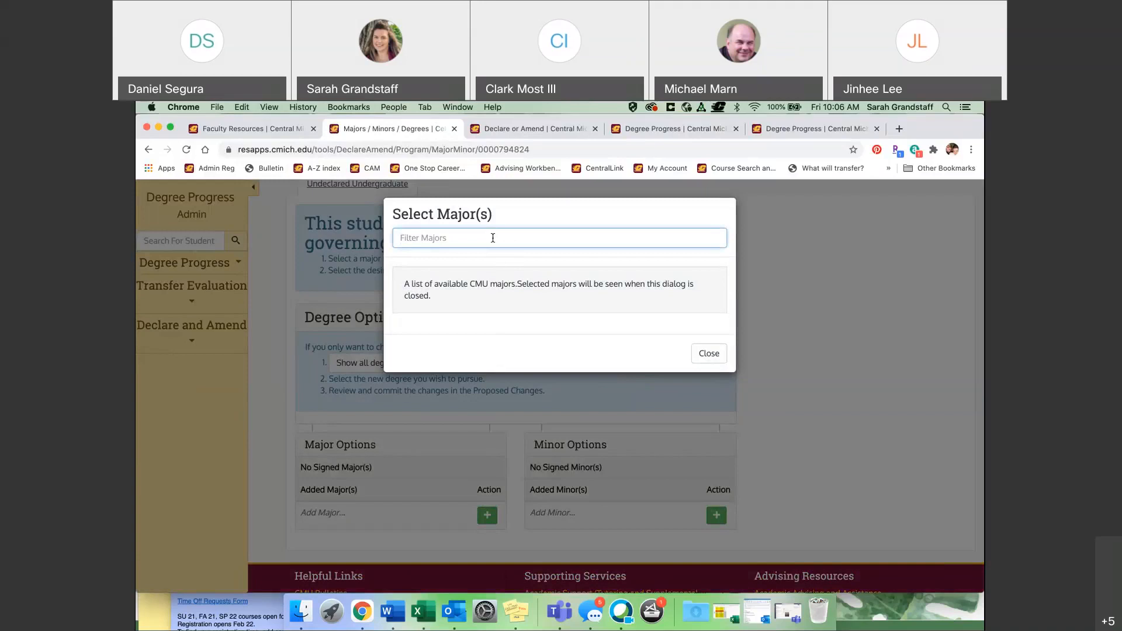
{"action": "type", "text": "art"}
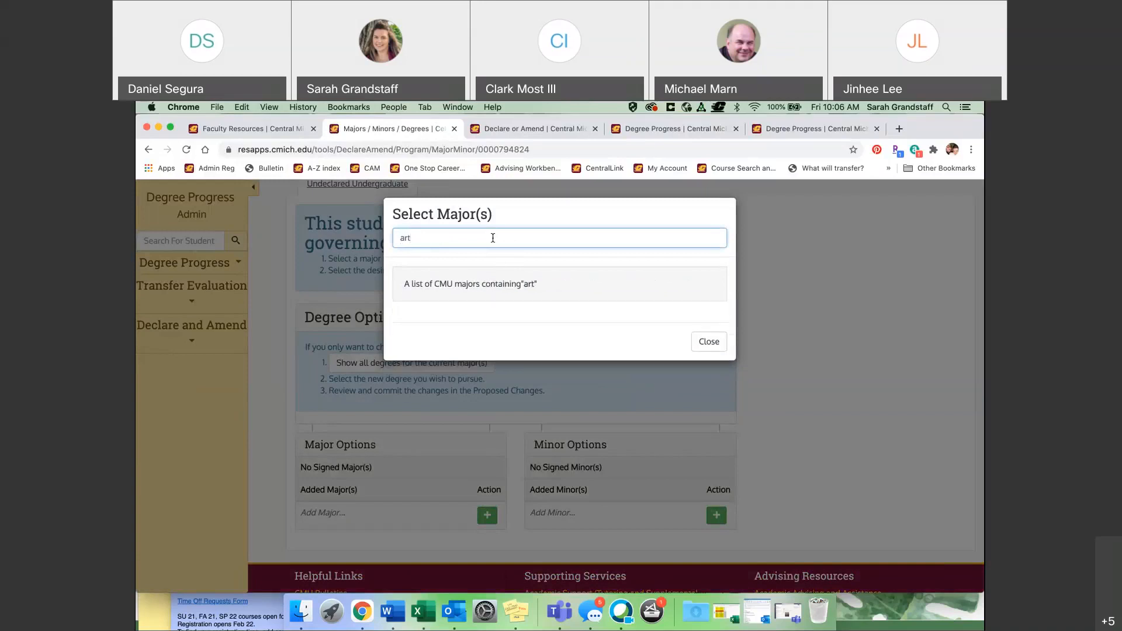
{"action": "left_click", "coordinate": [717, 345]}
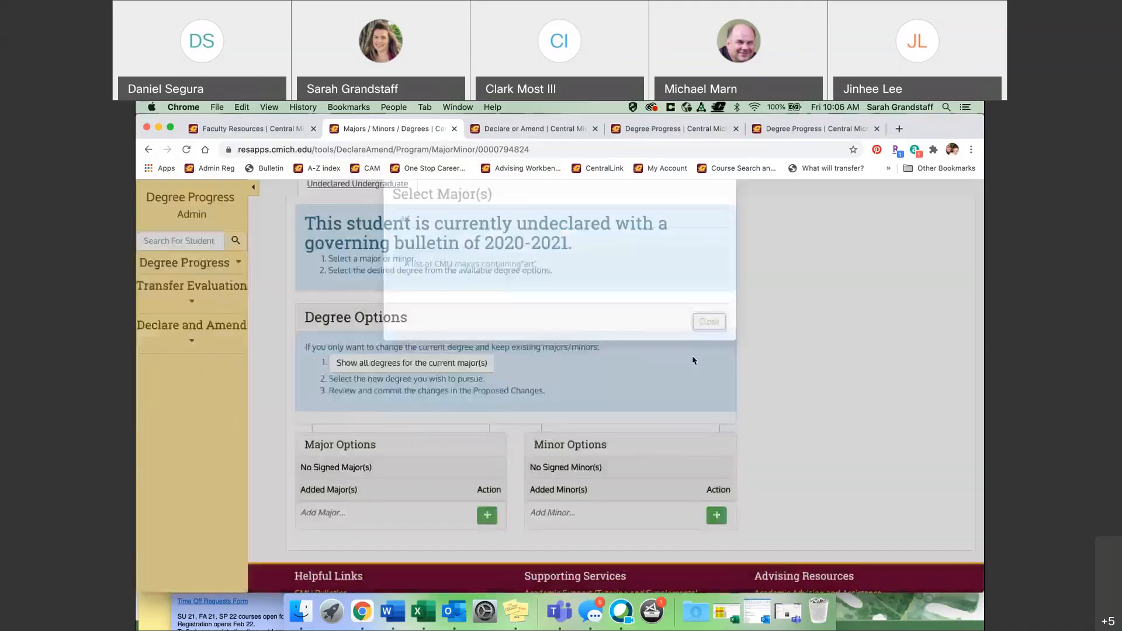
{"action": "left_click", "coordinate": [487, 515]}
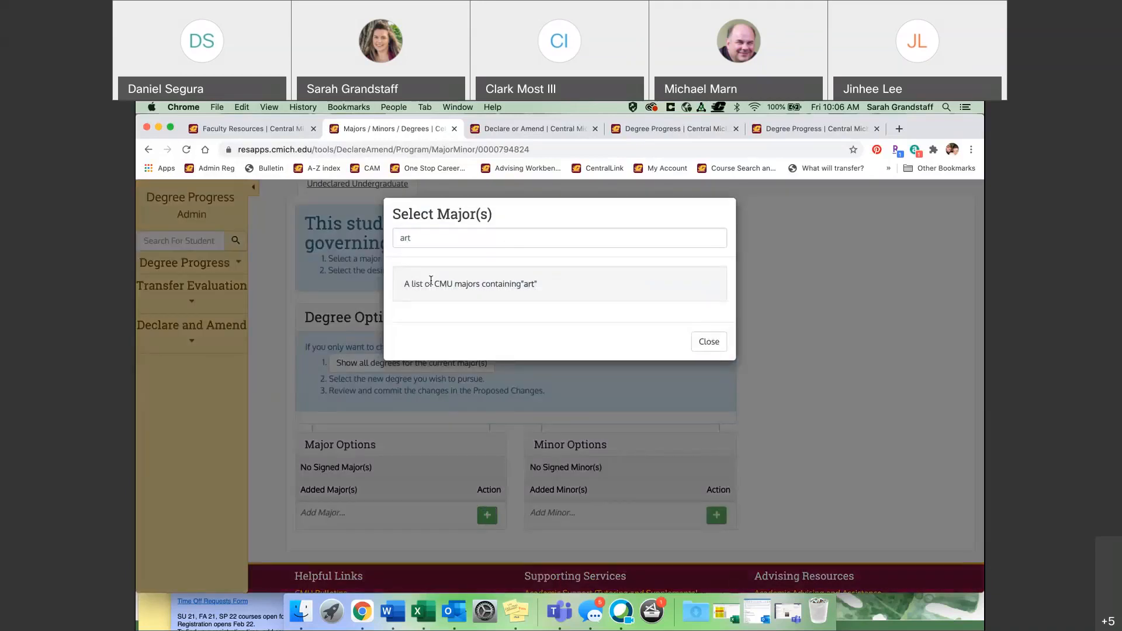
{"action": "left_click", "coordinate": [713, 350]}
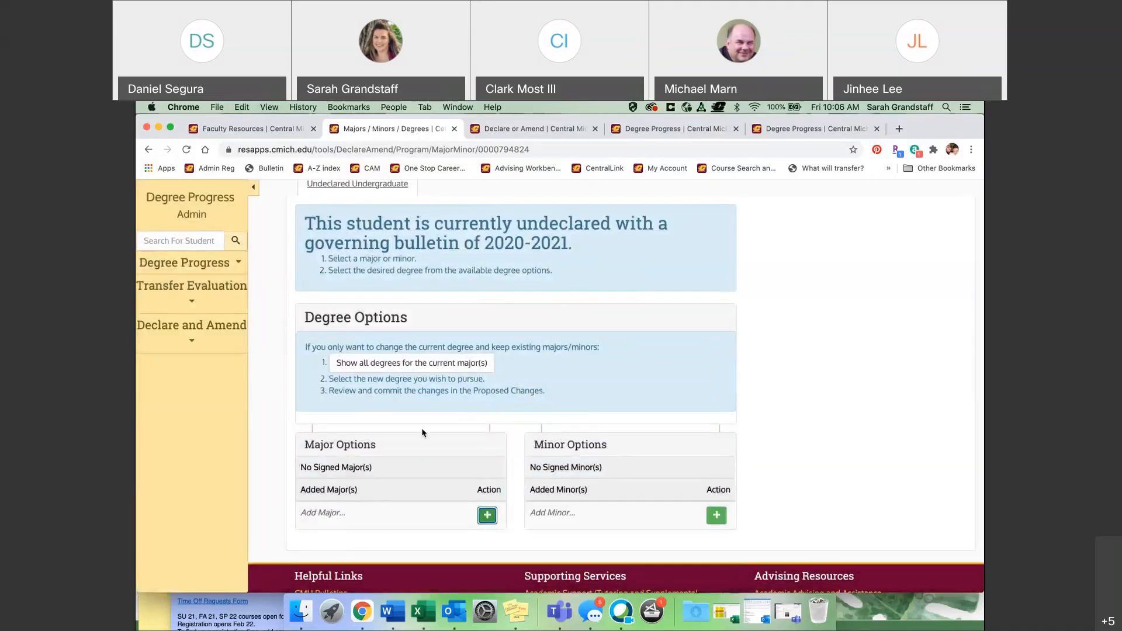
- Search the minors available to the undeclared student for "art" and close the minor selection without adding one
{"action": "left_click", "coordinate": [716, 515]}
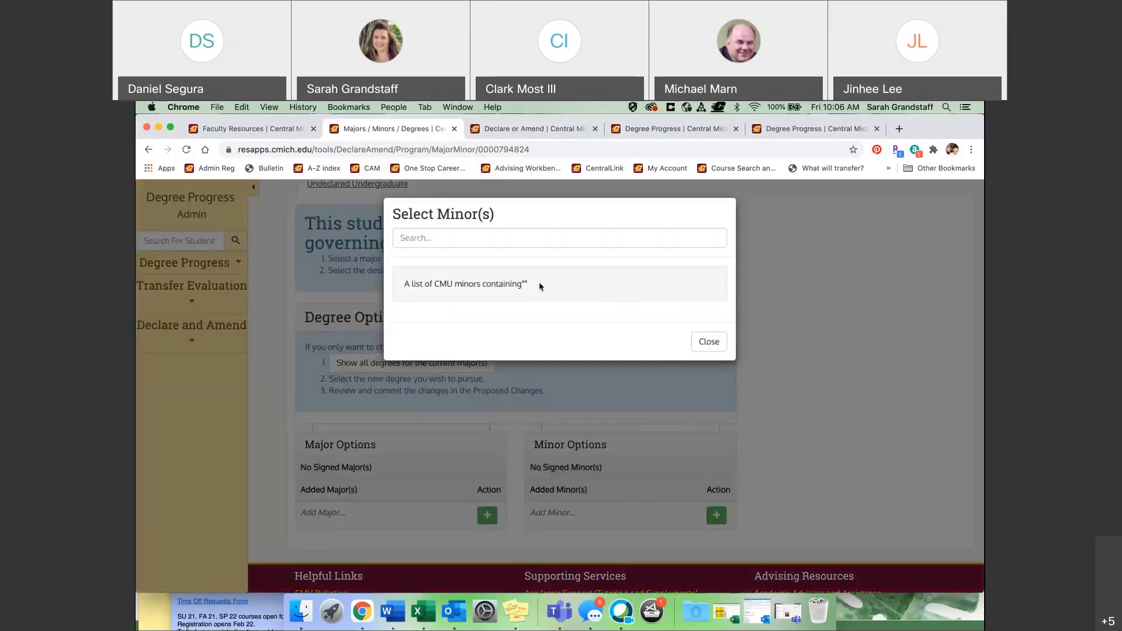
{"action": "left_click", "coordinate": [494, 238]}
{"action": "type", "text": "t"}
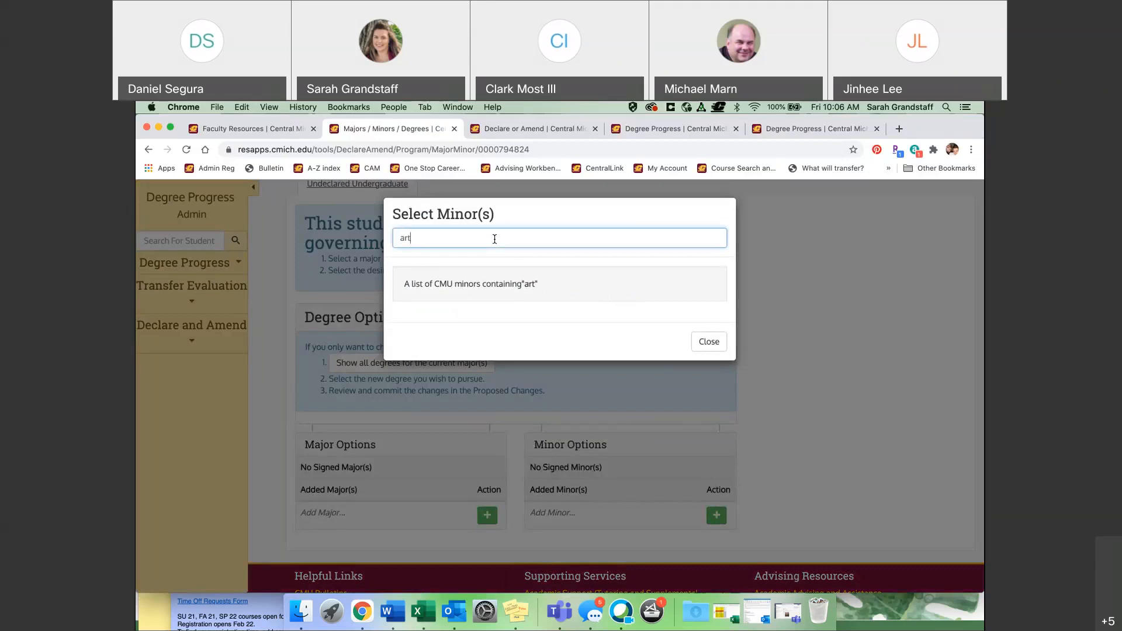
{"action": "left_click", "coordinate": [705, 341]}
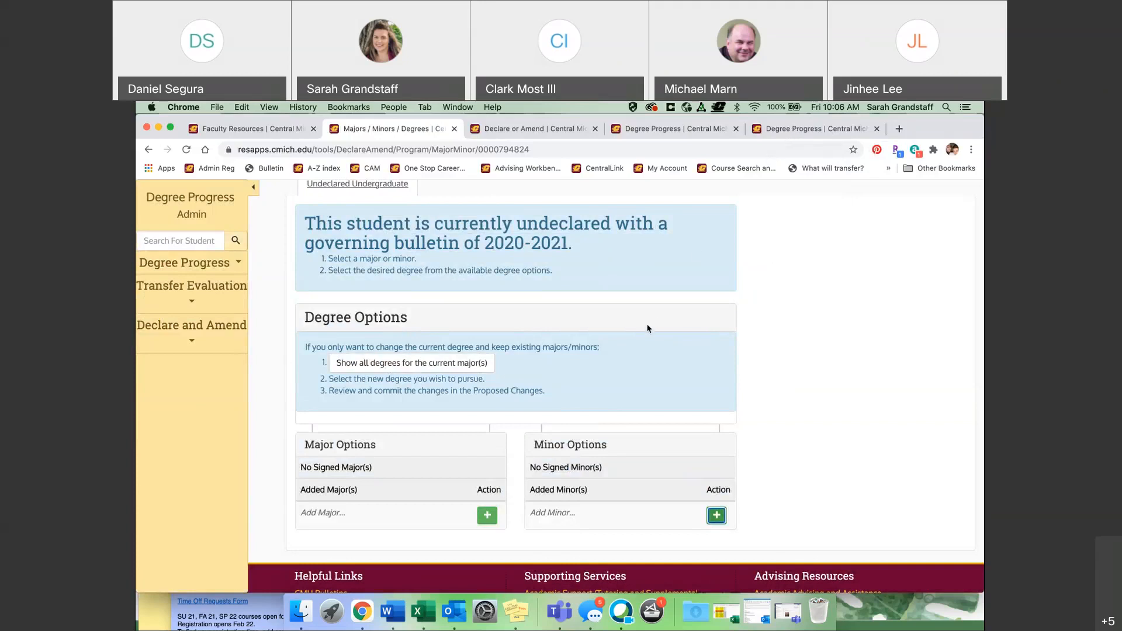
{"action": "scroll", "coordinate": [648, 329], "scroll_direction": "up", "scroll_amount": 3}
{"action": "scroll", "coordinate": [647, 329], "scroll_direction": "down", "scroll_amount": 5}
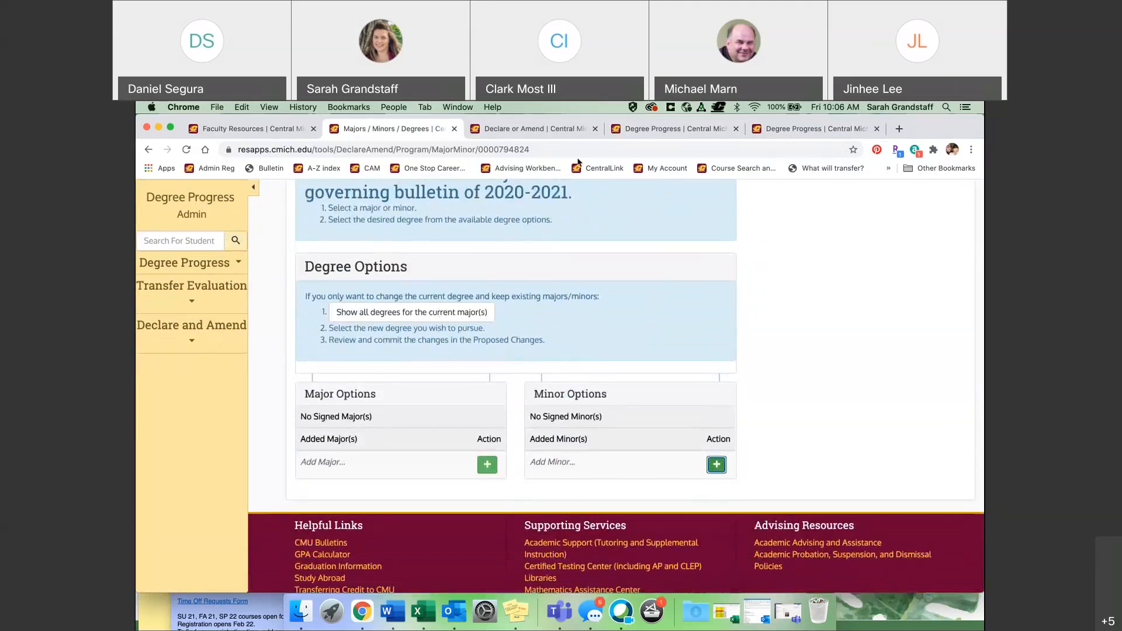
- Switch to the Degree Progress record of the Bachelor of Music student and view its Progress Overview
{"action": "left_click", "coordinate": [561, 139]}
{"action": "left_click", "coordinate": [659, 130]}
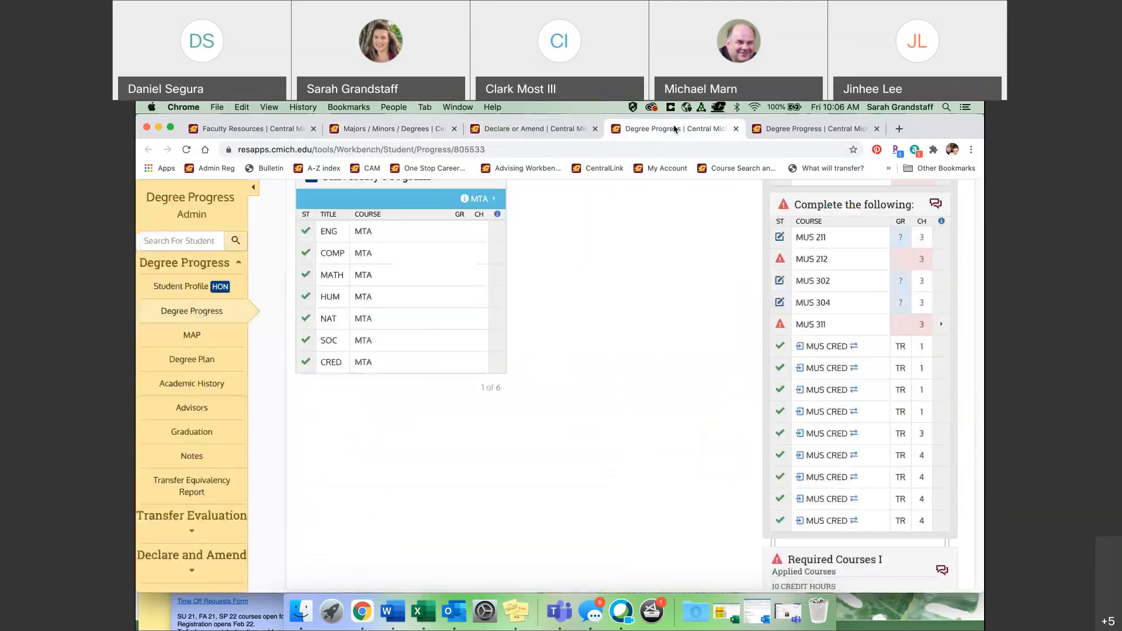
{"action": "scroll", "coordinate": [547, 293], "scroll_direction": "up", "scroll_amount": 6}
{"action": "scroll", "coordinate": [546, 291], "scroll_direction": "up", "scroll_amount": 10}
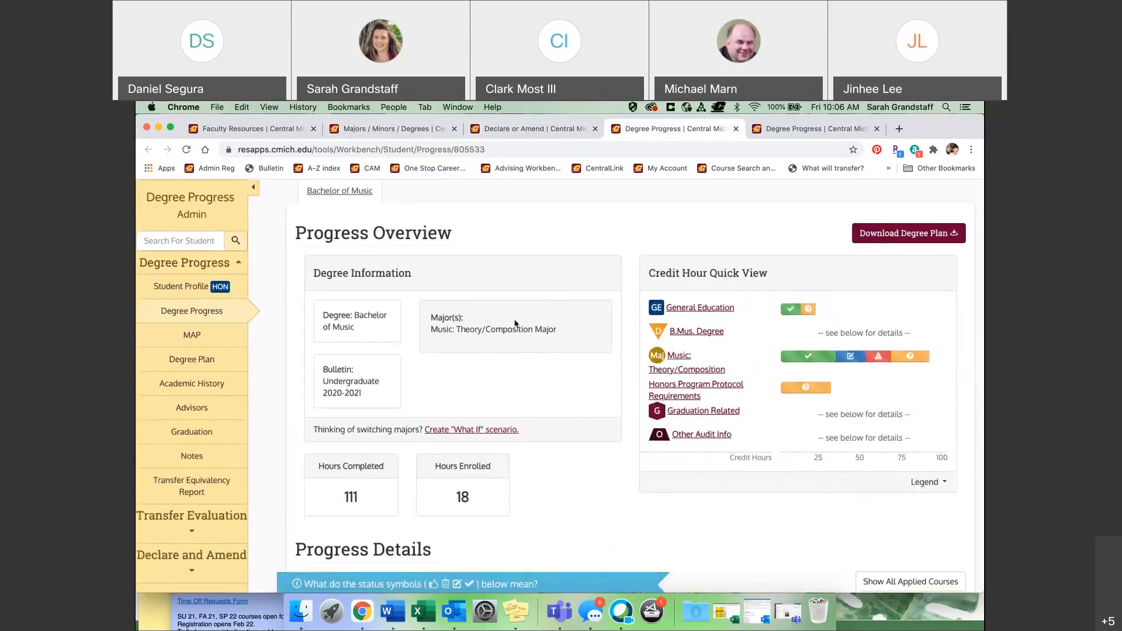
- Open the Declare a Major page for CAM TEST #1 (HON/TR) and review its major options, minor options and Proposed Changes
{"action": "left_click", "coordinate": [208, 558]}
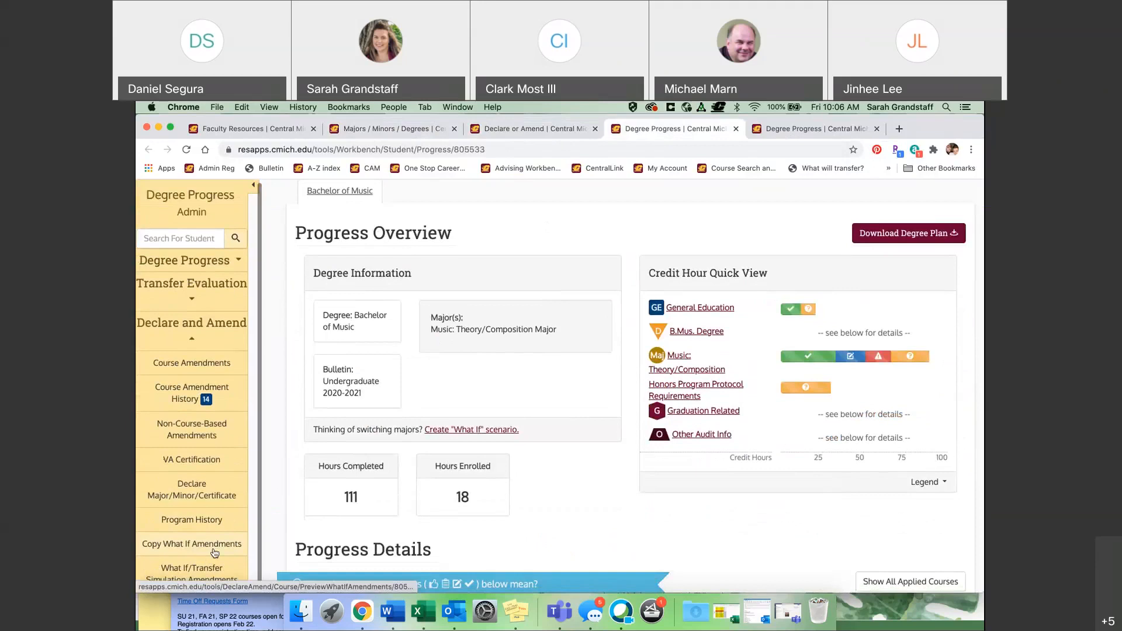
{"action": "left_click", "coordinate": [212, 501]}
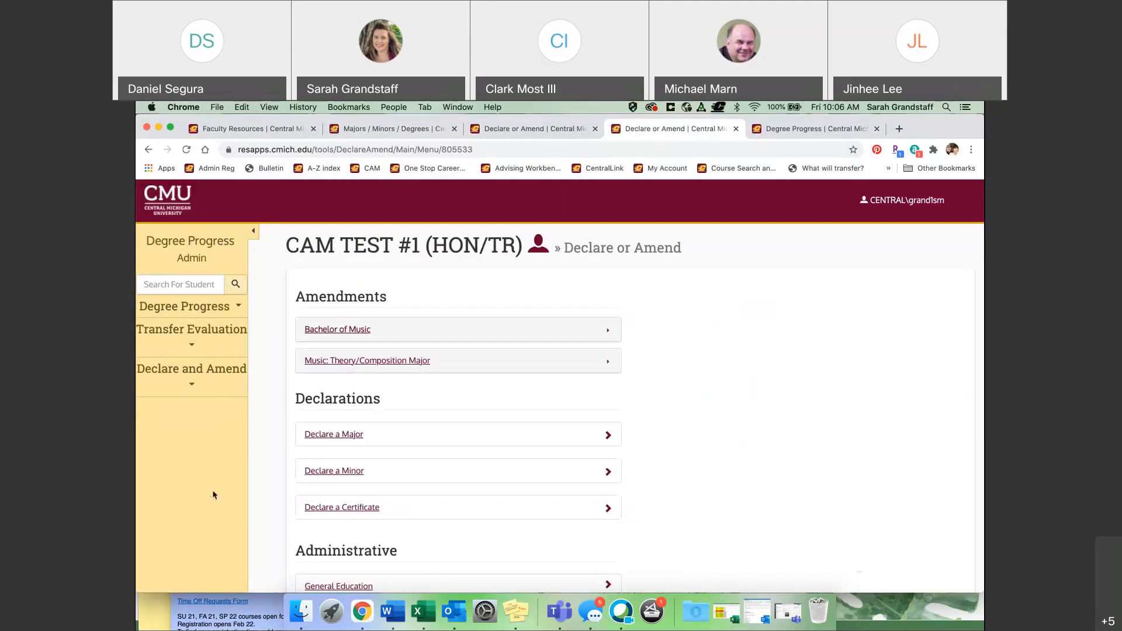
{"action": "left_click", "coordinate": [337, 434]}
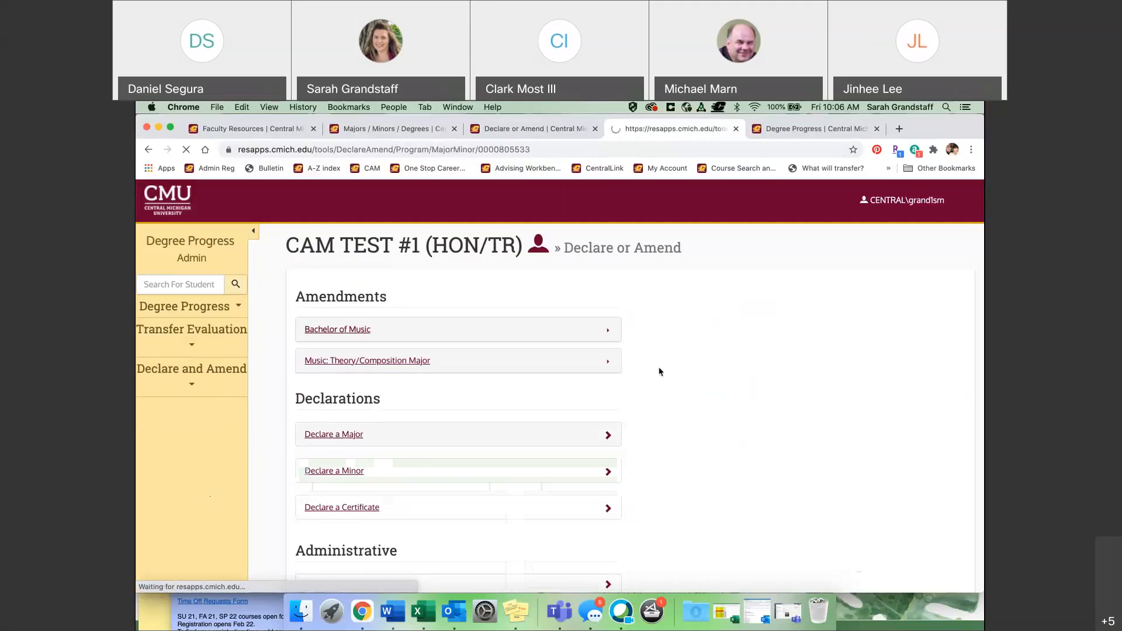
{"action": "scroll", "coordinate": [659, 371], "scroll_direction": "down", "scroll_amount": 3}
{"action": "scroll", "coordinate": [659, 371], "scroll_direction": "down", "scroll_amount": 1}
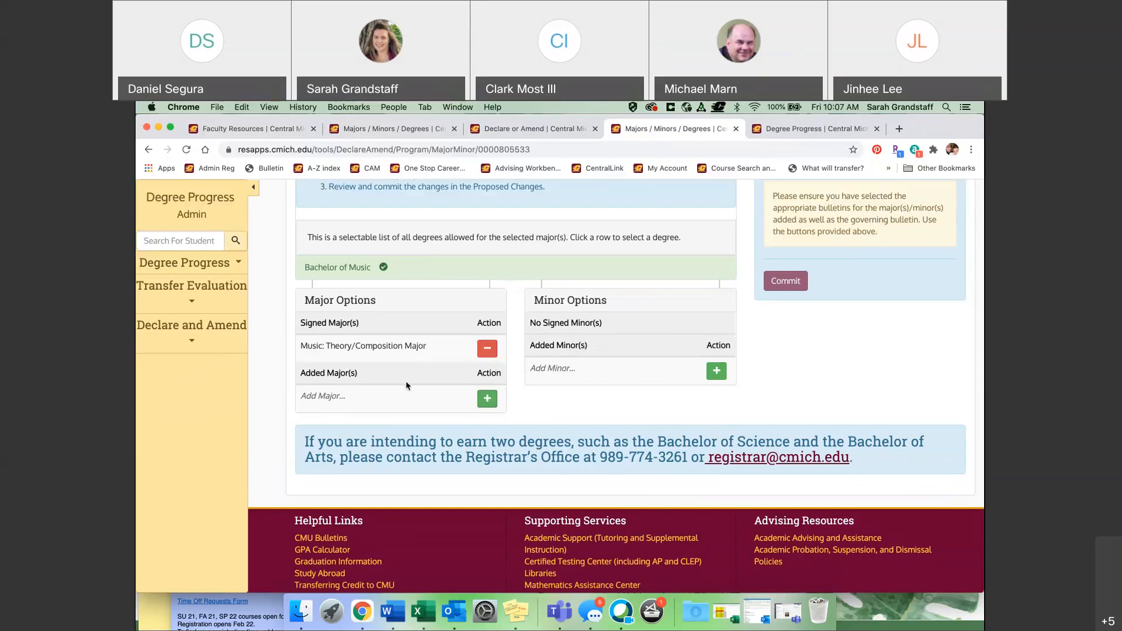
{"action": "scroll", "coordinate": [408, 357], "scroll_direction": "up", "scroll_amount": 2}
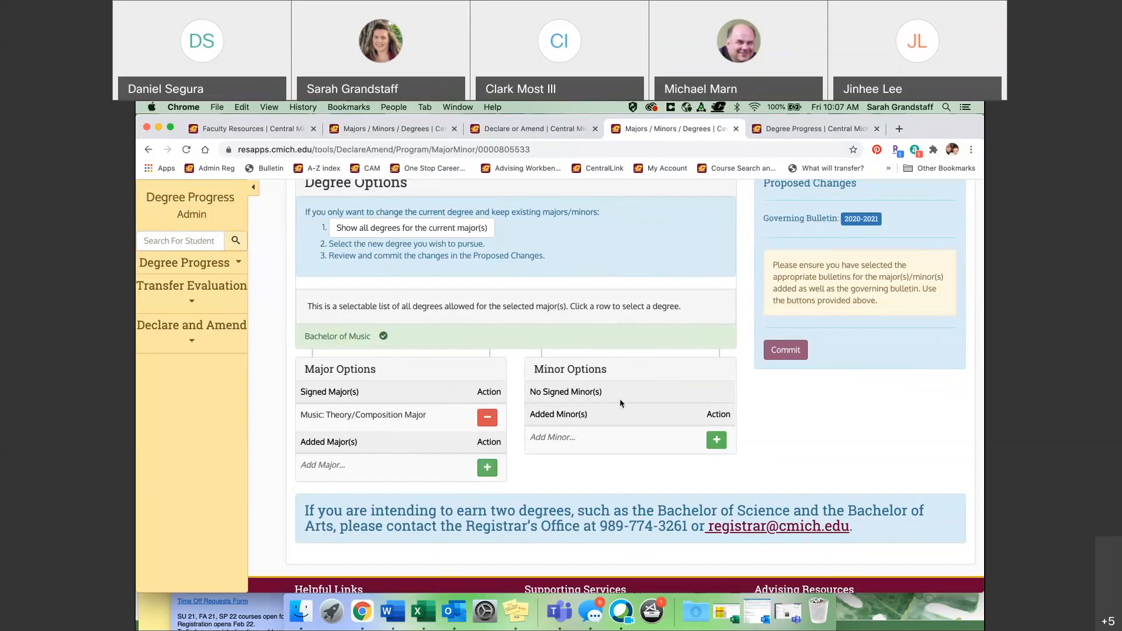
{"action": "scroll", "coordinate": [701, 352], "scroll_direction": "up", "scroll_amount": 3}
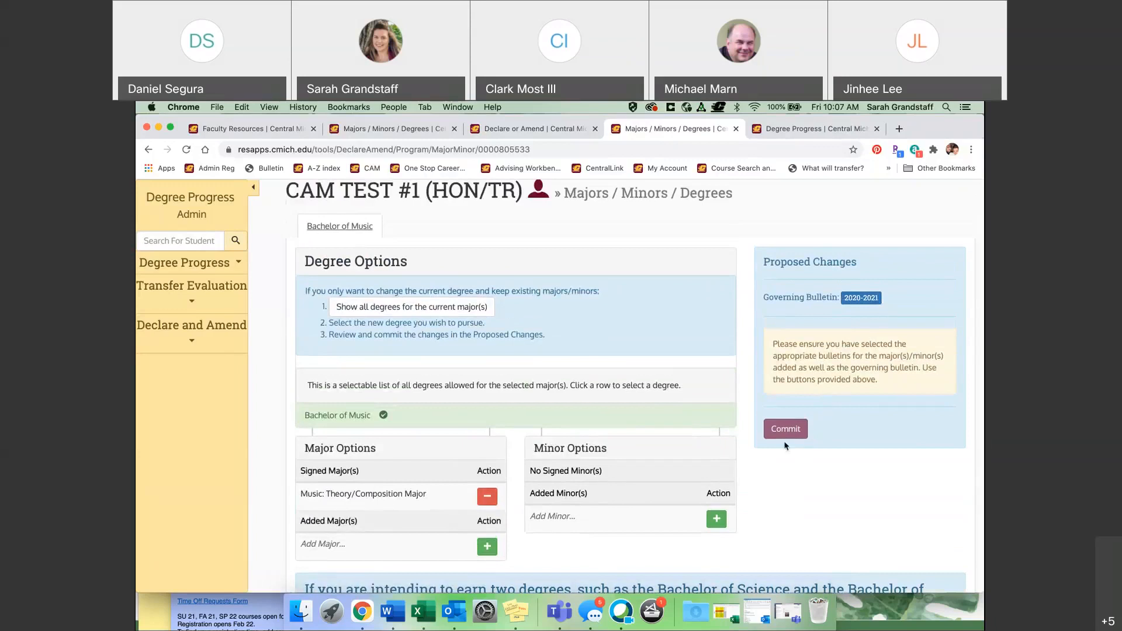
{"action": "scroll", "coordinate": [596, 435], "scroll_direction": "down", "scroll_amount": 3}
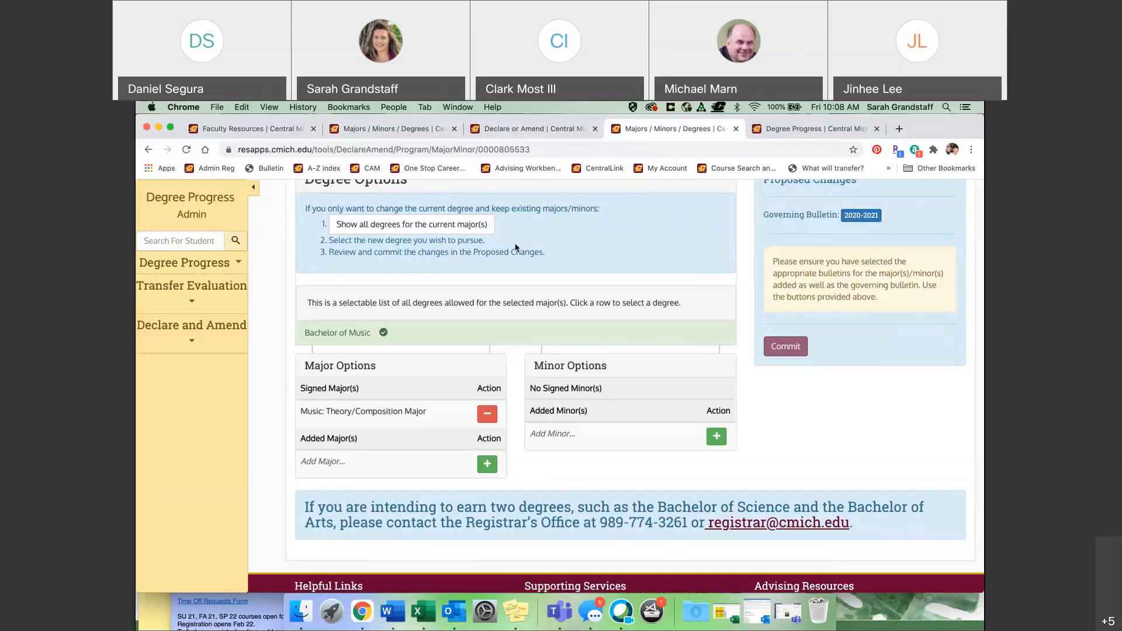
- Return to the undeclared student's page, search the available majors for "jour", clear the filter and close the major selection
{"action": "left_click", "coordinate": [409, 131]}
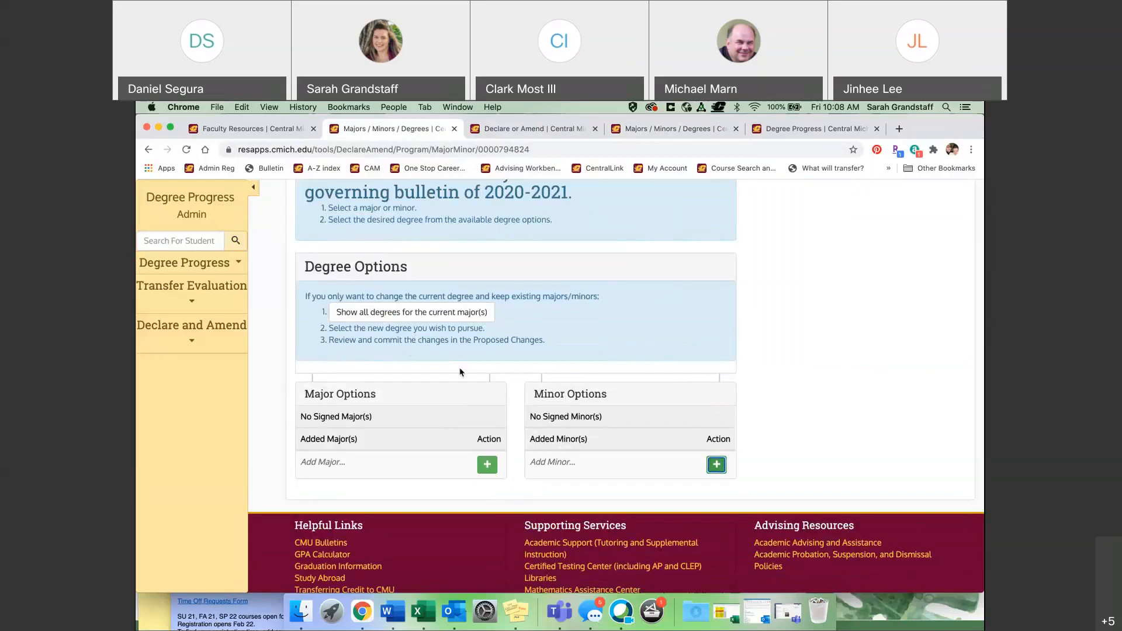
{"action": "left_click", "coordinate": [488, 464]}
{"action": "left_click_drag", "start_coordinate": [424, 237], "coordinate": [382, 240]}
{"action": "type", "text": "jour"}
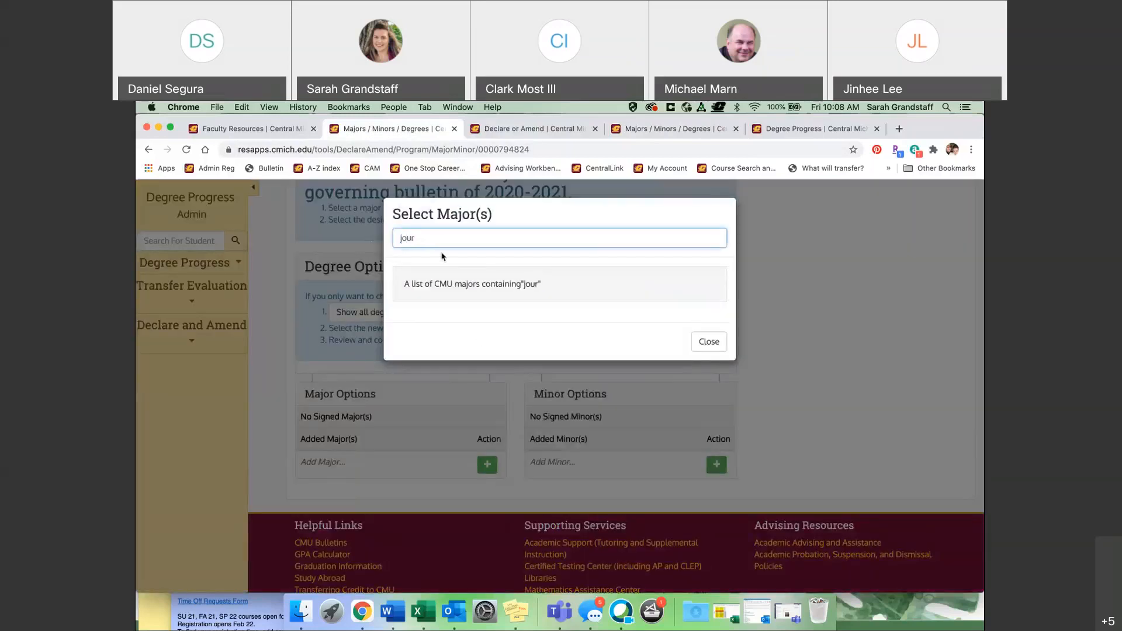
{"action": "key", "text": "BackSpace"}
{"action": "key", "text": "BackSpace"}
{"action": "key", "text": "BackSpace"}
{"action": "key", "text": "BackSpace"}
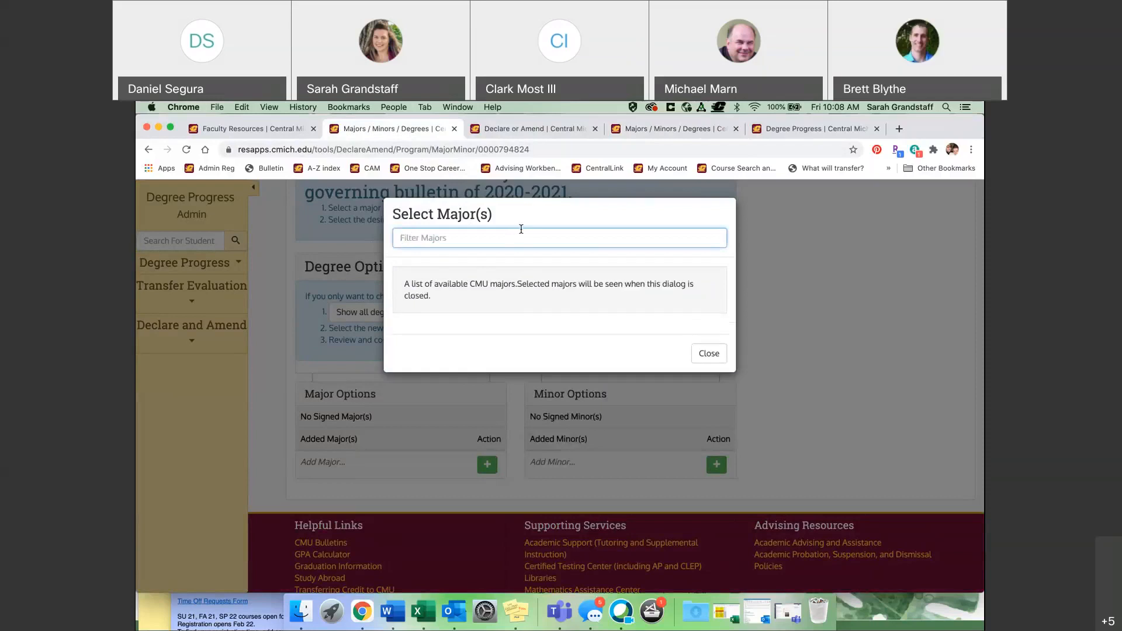
{"action": "left_click", "coordinate": [708, 358]}
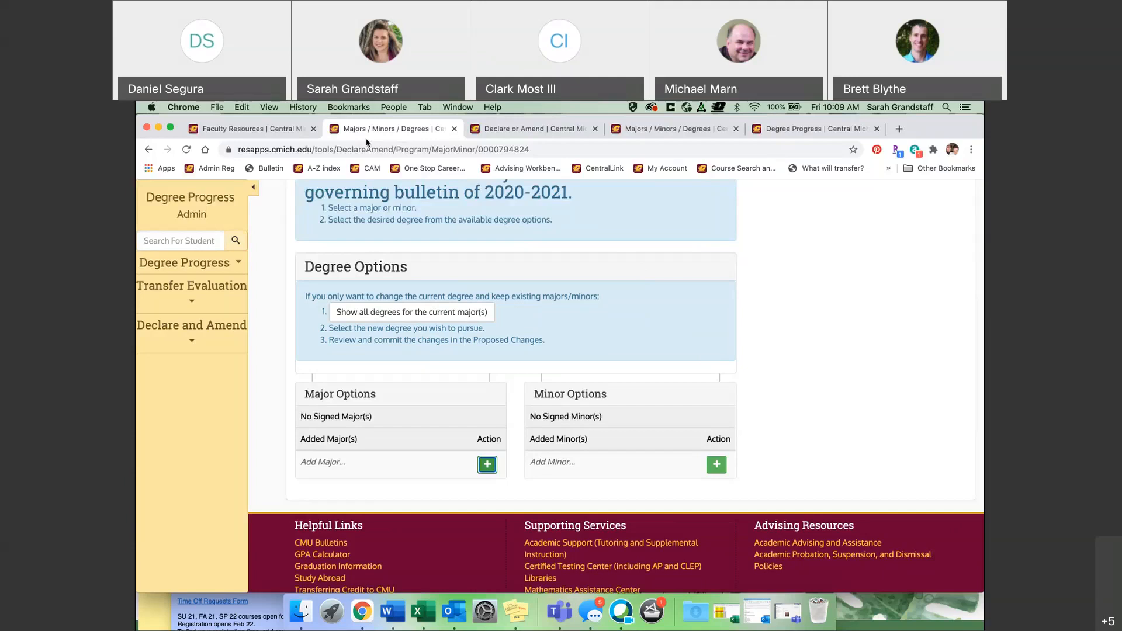
- View the Declare or Amend page for CAM TEST #2 and return CAM TEST #1 to its Declare or Amend page
{"action": "left_click", "coordinate": [519, 131]}
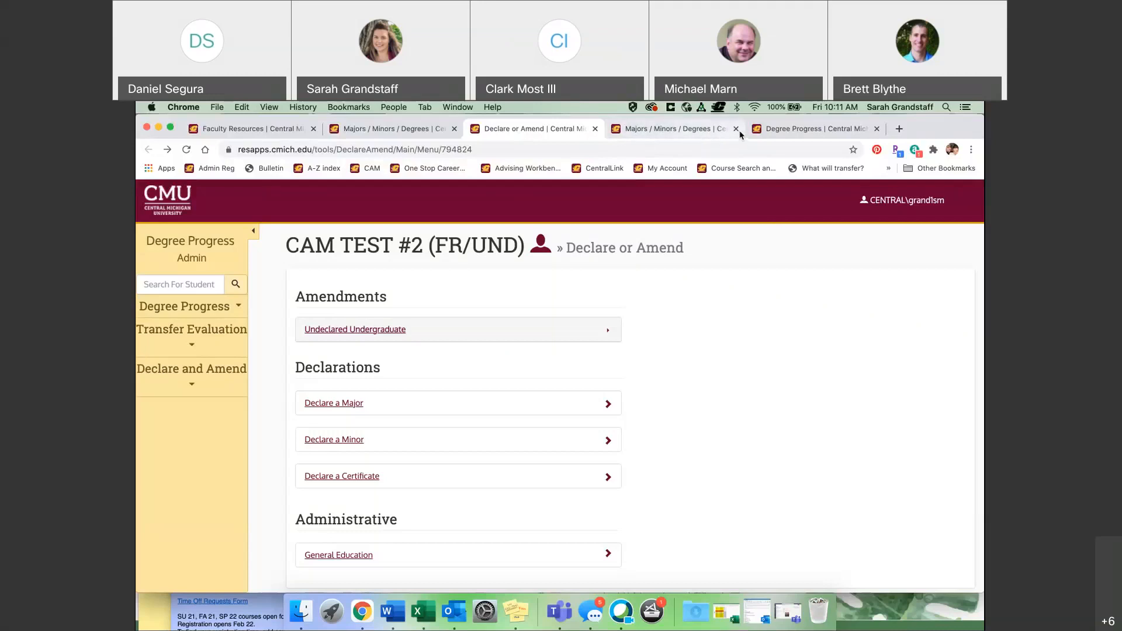
{"action": "left_click", "coordinate": [680, 130]}
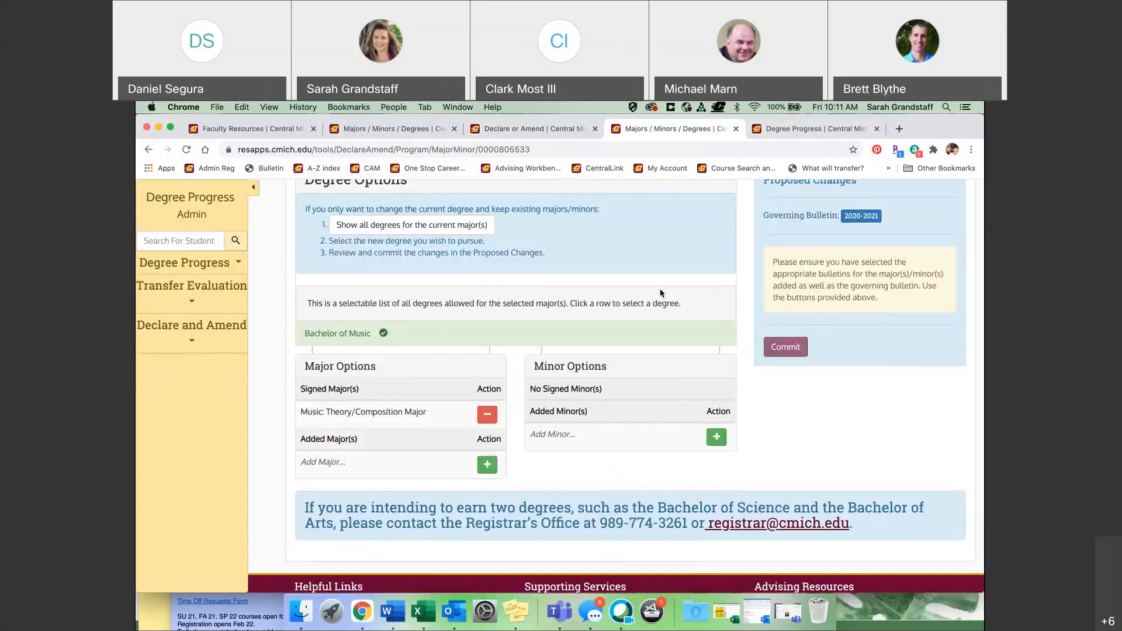
{"action": "scroll", "coordinate": [659, 293], "scroll_direction": "up", "scroll_amount": 3}
{"action": "left_click", "coordinate": [149, 150]}
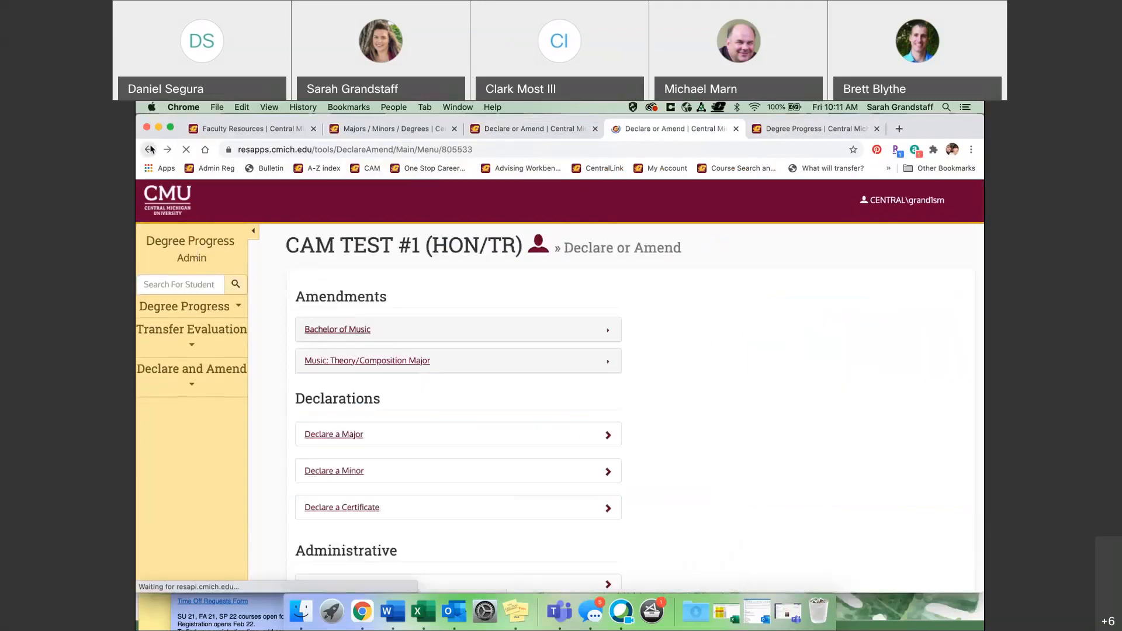
- Show the amendment options for CAM TEST #1's Bachelor of Music and the available Declare and Amend functions
{"action": "scroll", "coordinate": [305, 380], "scroll_direction": "down", "scroll_amount": 1}
{"action": "scroll", "coordinate": [305, 380], "scroll_direction": "down", "scroll_amount": 2}
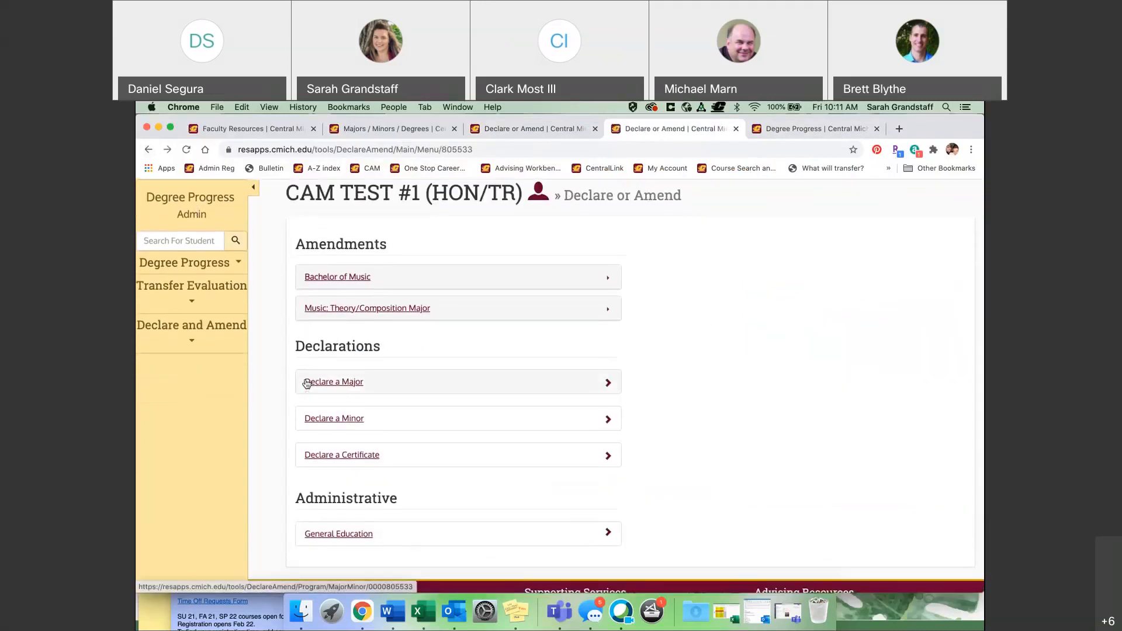
{"action": "left_click", "coordinate": [354, 281]}
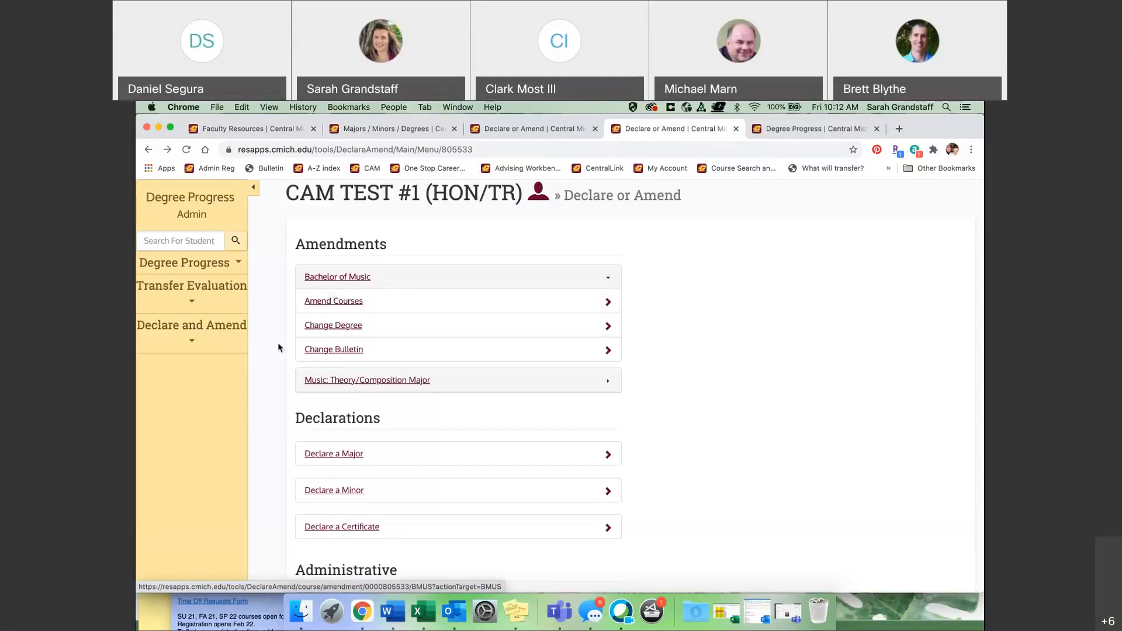
{"action": "left_click", "coordinate": [229, 328]}
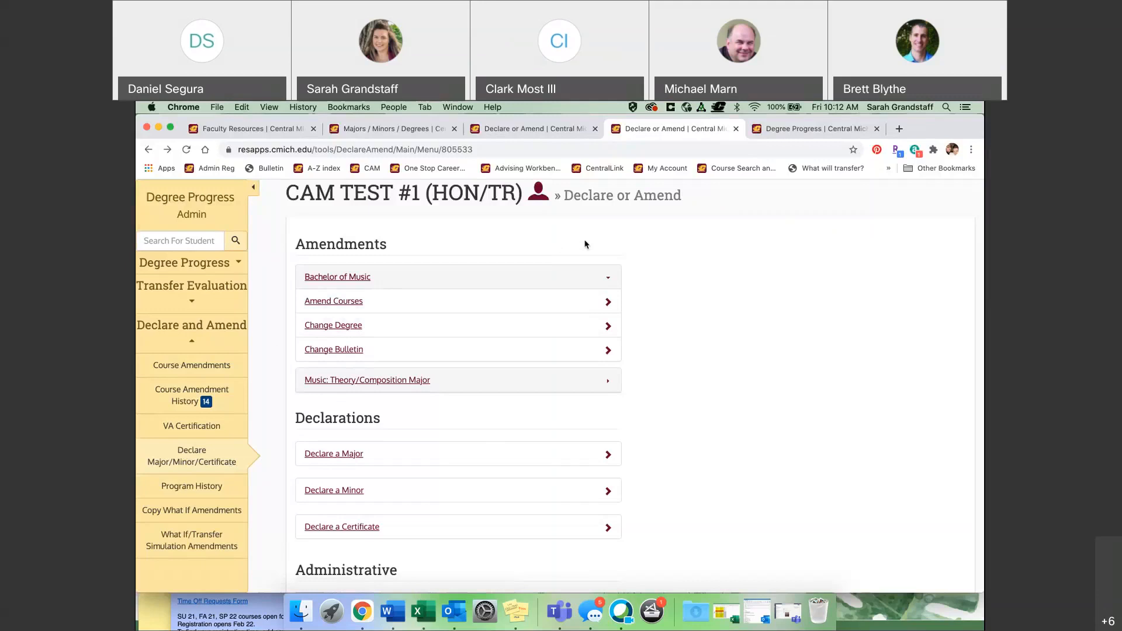
- View the governing bulletin choices for the Bachelor of Music and return to the Declare or Amend page without changing the bulletin
{"action": "left_click", "coordinate": [358, 350]}
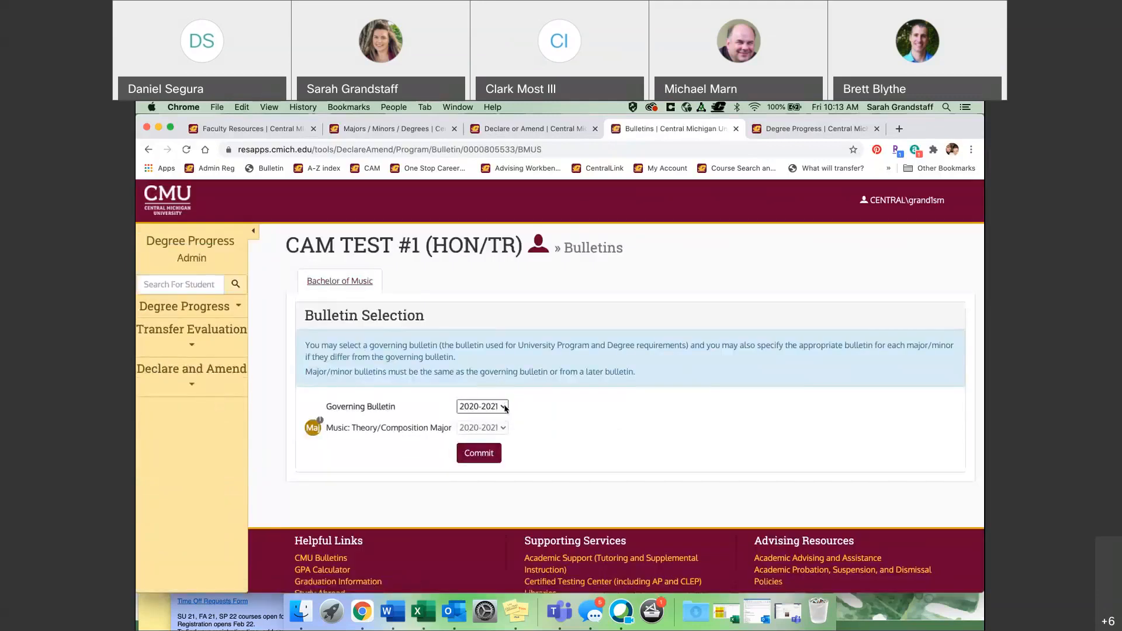
{"action": "left_click", "coordinate": [506, 408]}
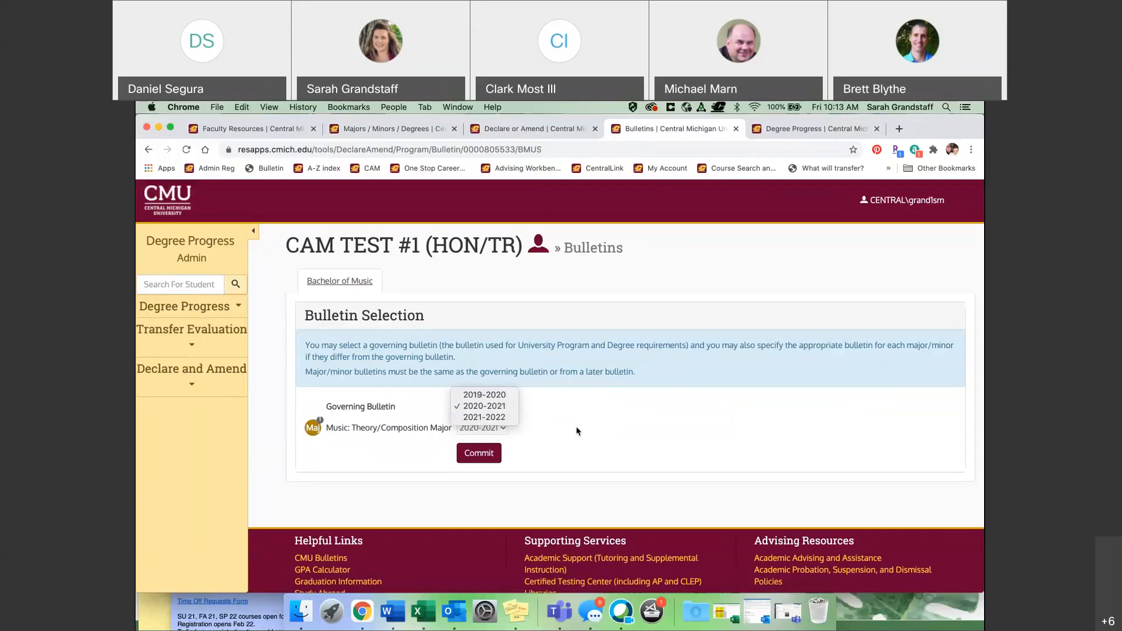
{"action": "left_click", "coordinate": [543, 414]}
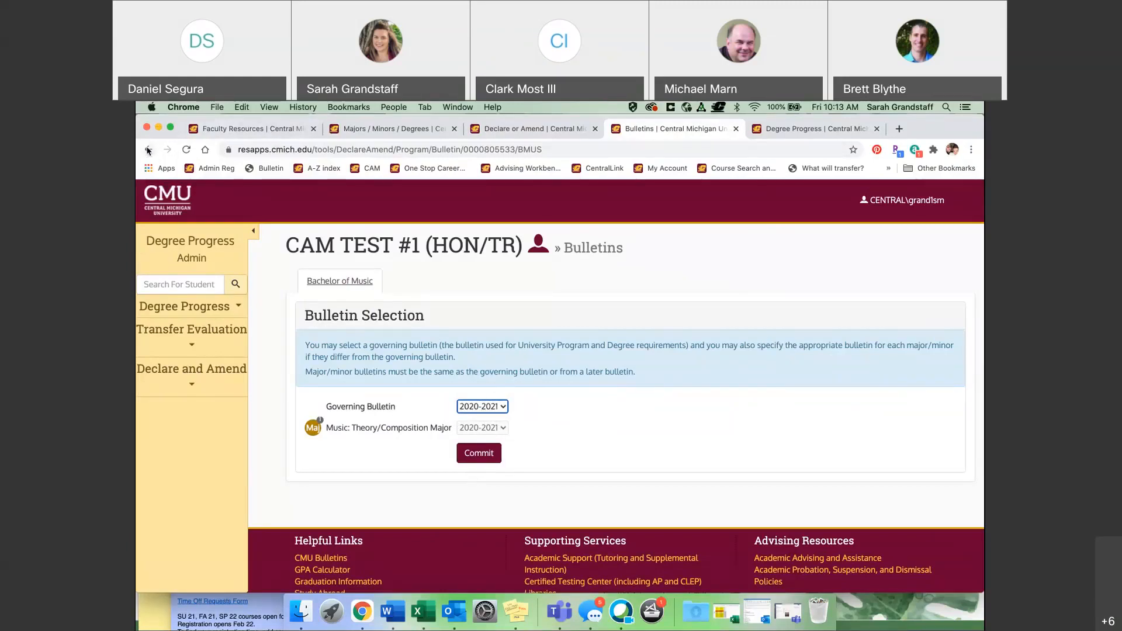
{"action": "left_click", "coordinate": [148, 150]}
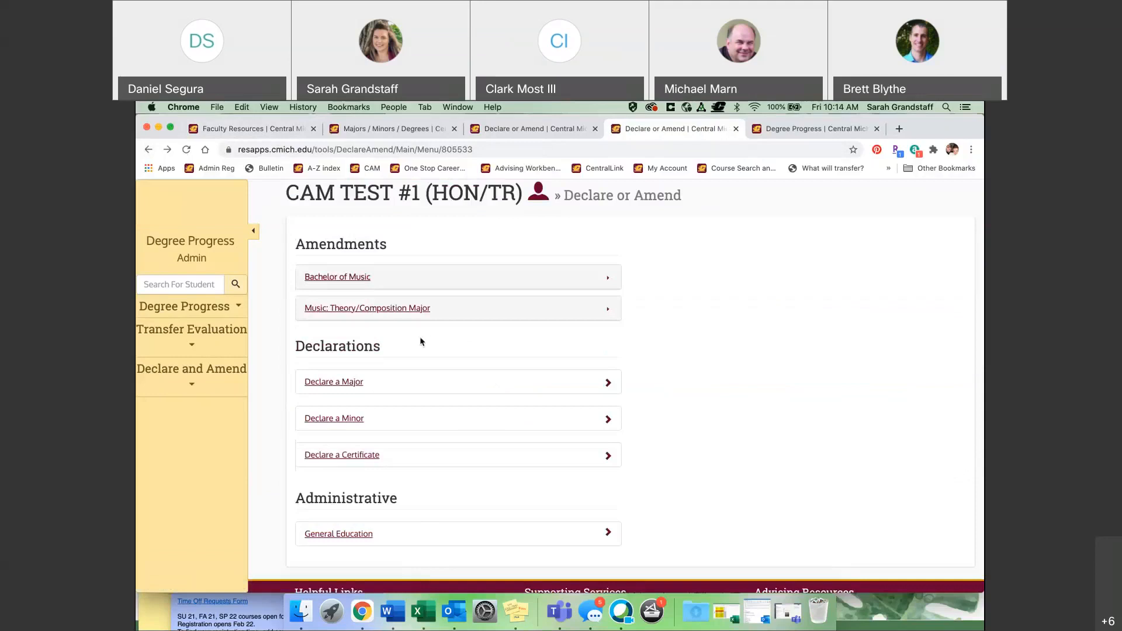
- Open the Declare a Major page for CAM TEST #1 and mark the signed Music: Theory/Composition Major for removal
{"action": "left_click", "coordinate": [224, 314]}
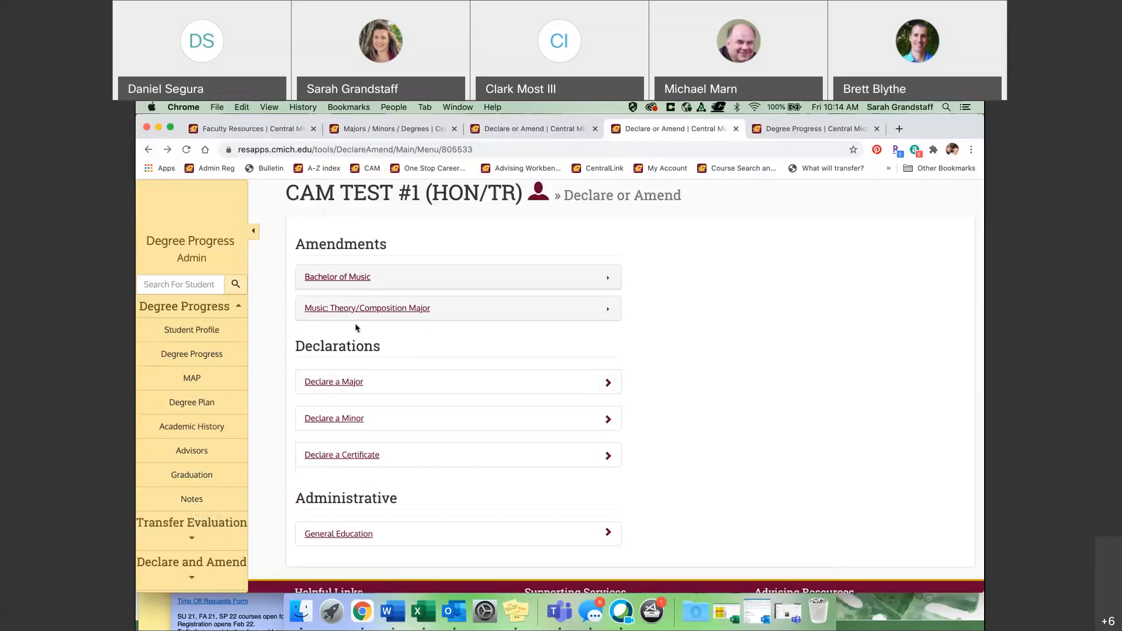
{"action": "left_click", "coordinate": [342, 384]}
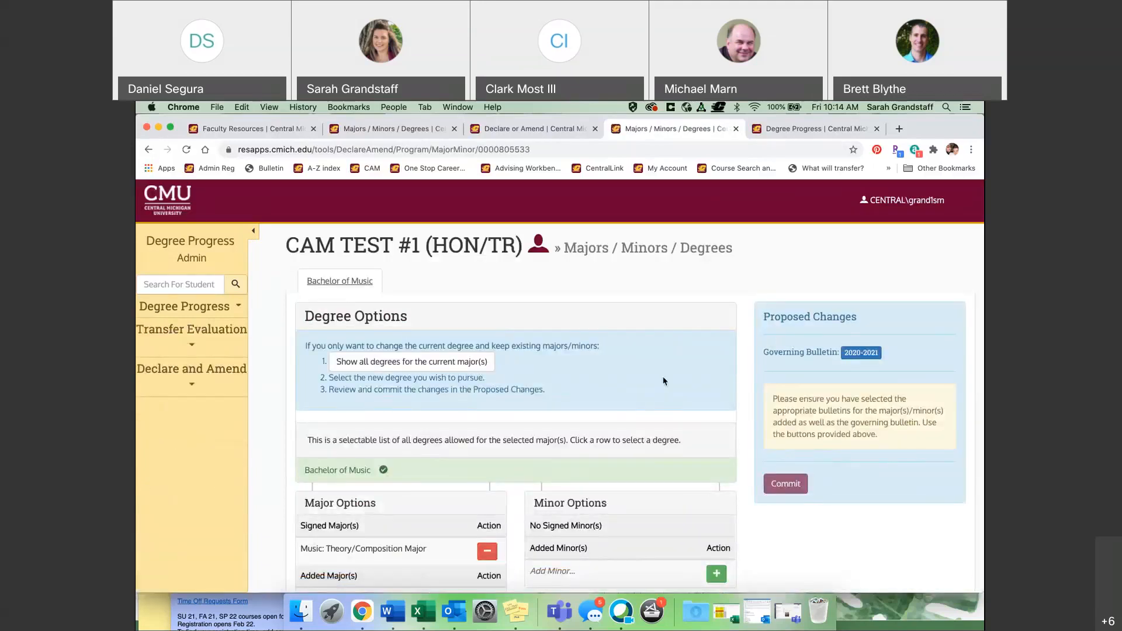
{"action": "scroll", "coordinate": [663, 377], "scroll_direction": "down", "scroll_amount": 1}
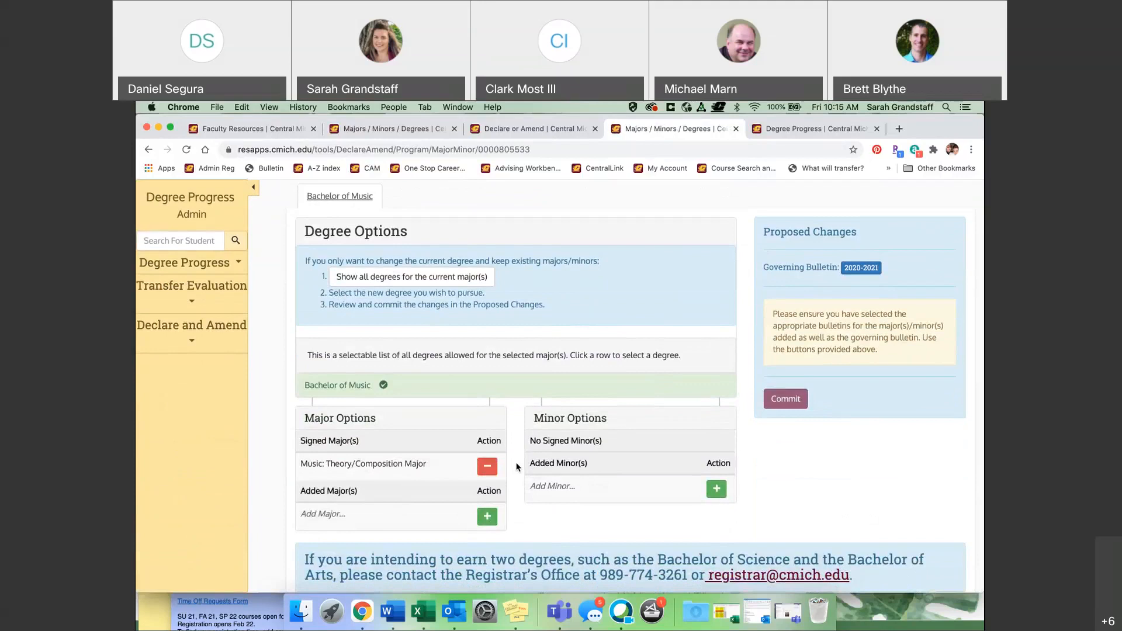
{"action": "scroll", "coordinate": [517, 467], "scroll_direction": "down", "scroll_amount": 1}
{"action": "left_click", "coordinate": [487, 413]}
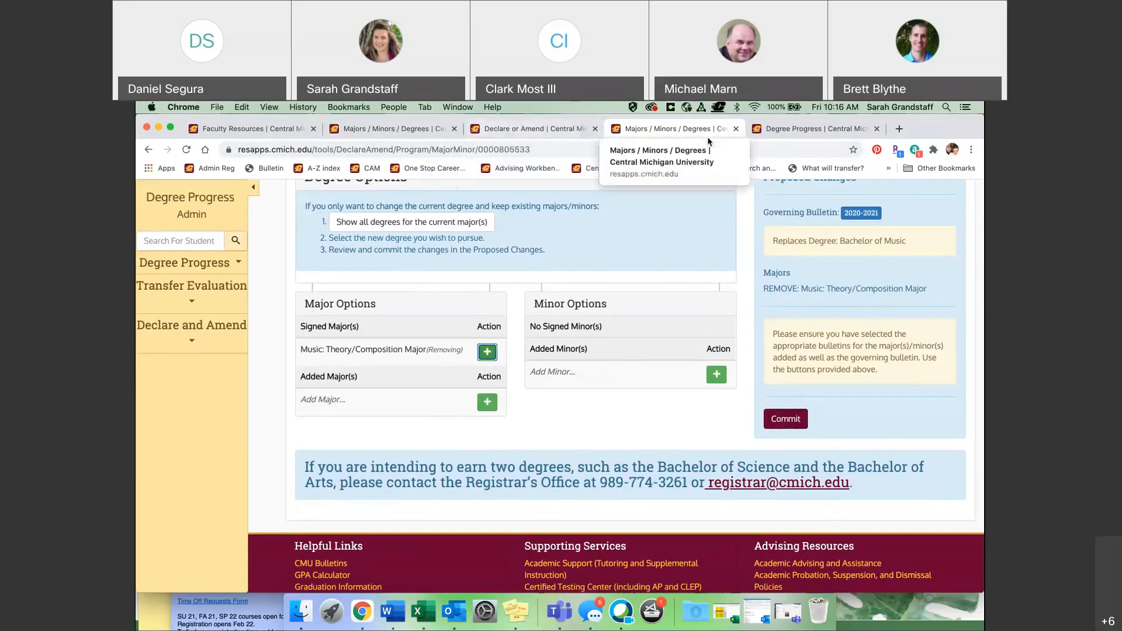
- Review the Progress Overview of the Broadcast and Cinematic Arts What If scenario and return to CAM TEST #1's Majors / Minors / Degrees page
{"action": "left_click", "coordinate": [766, 132]}
{"action": "scroll", "coordinate": [418, 470], "scroll_direction": "down", "scroll_amount": 2}
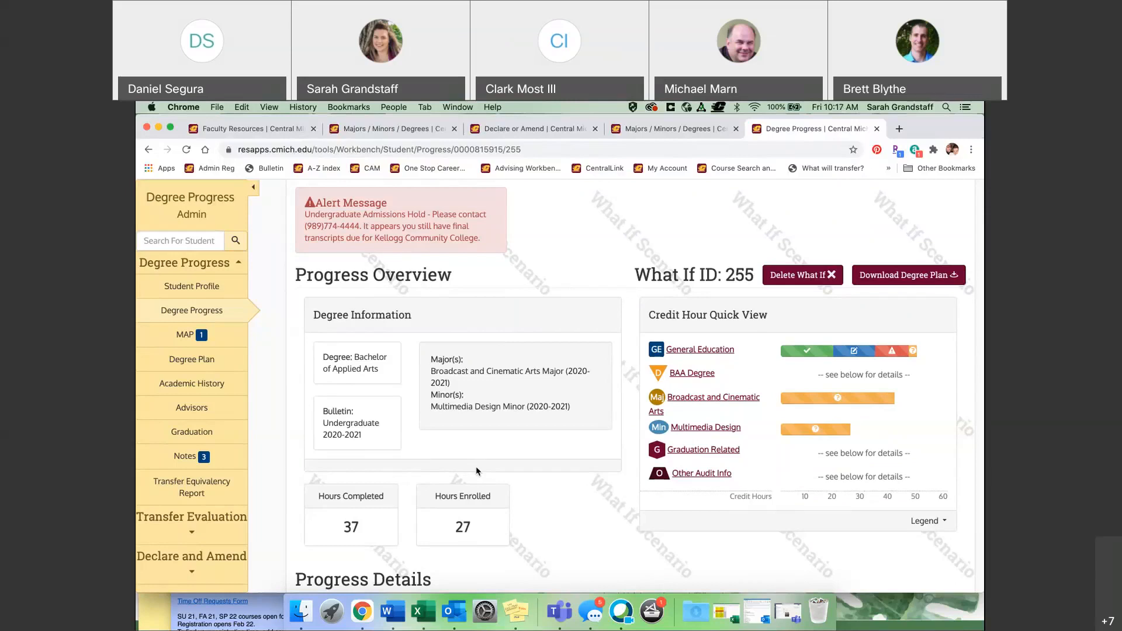
{"action": "left_click", "coordinate": [660, 133]}
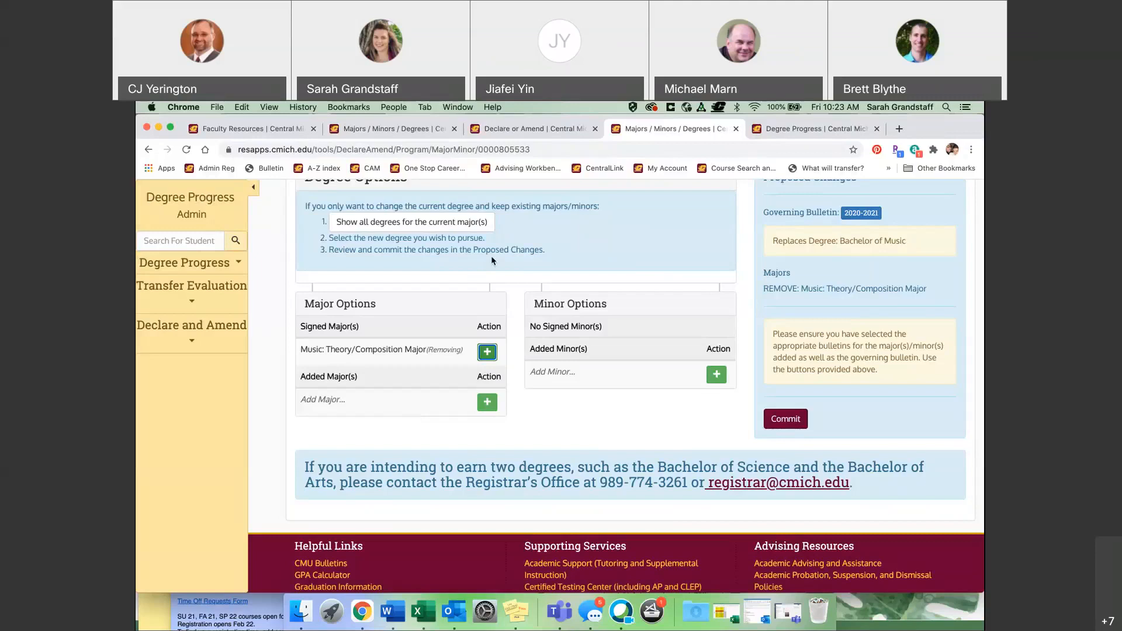
- Review the Majors / Minors / Degrees page of undeclared CAM TEST #2 and switch back to CAM TEST #1
{"action": "left_click", "coordinate": [406, 131]}
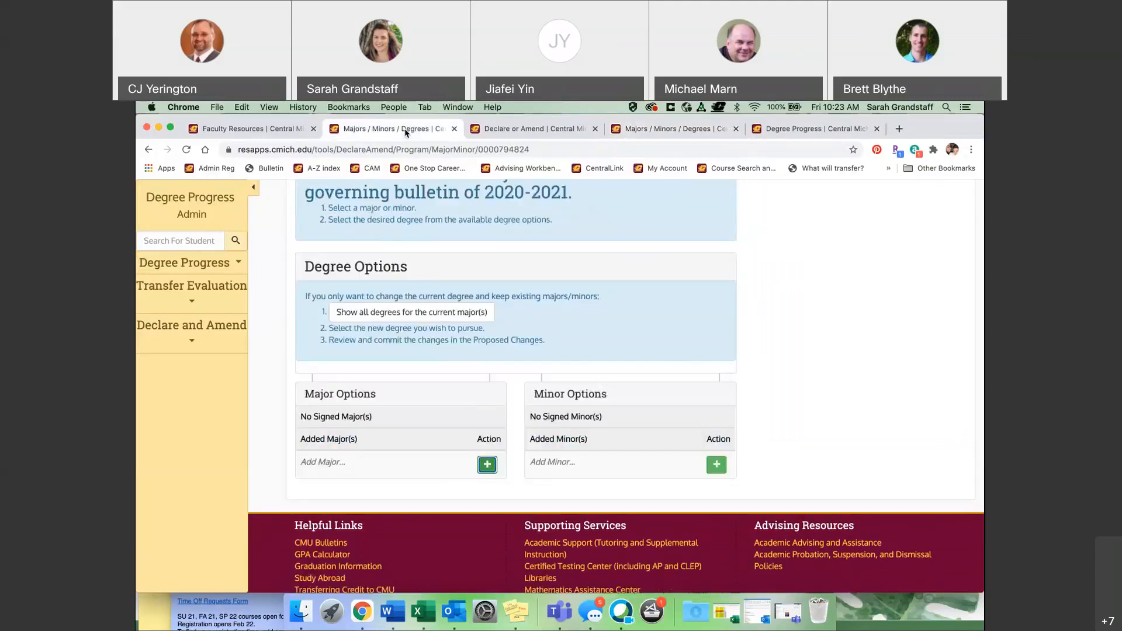
{"action": "scroll", "coordinate": [381, 219], "scroll_direction": "up", "scroll_amount": 5}
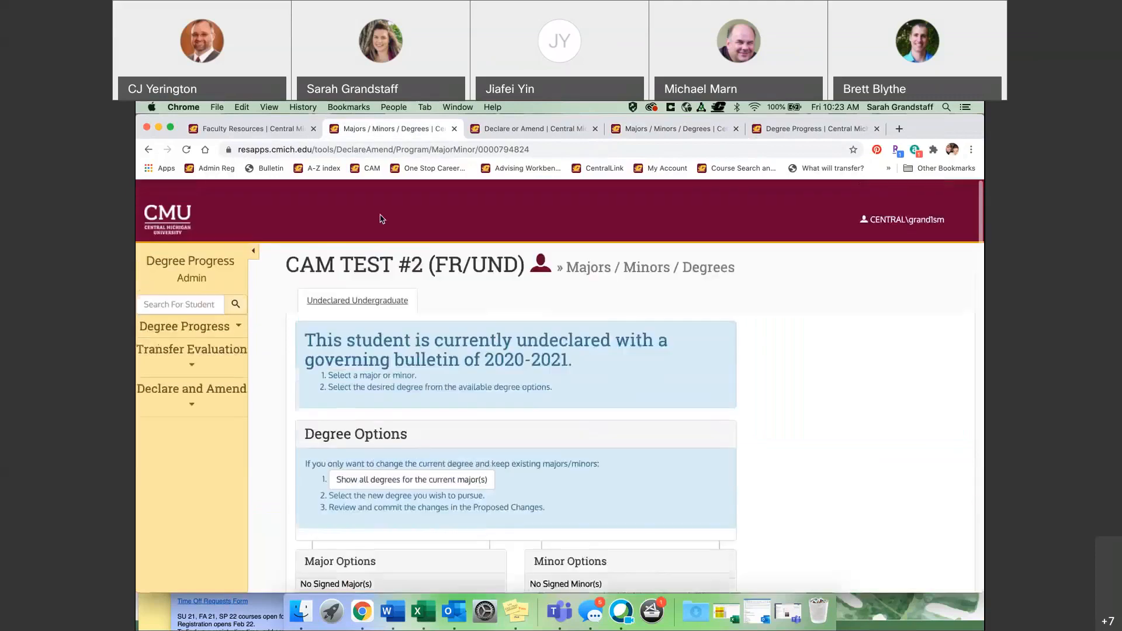
{"action": "scroll", "coordinate": [381, 219], "scroll_direction": "down", "scroll_amount": 1}
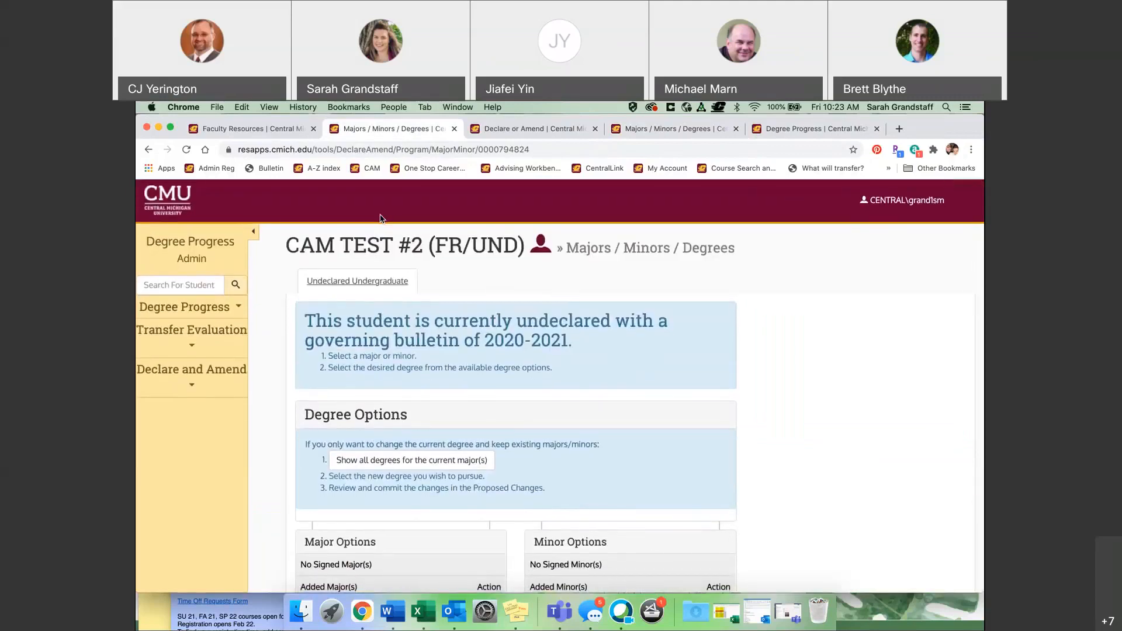
{"action": "left_click", "coordinate": [685, 133]}
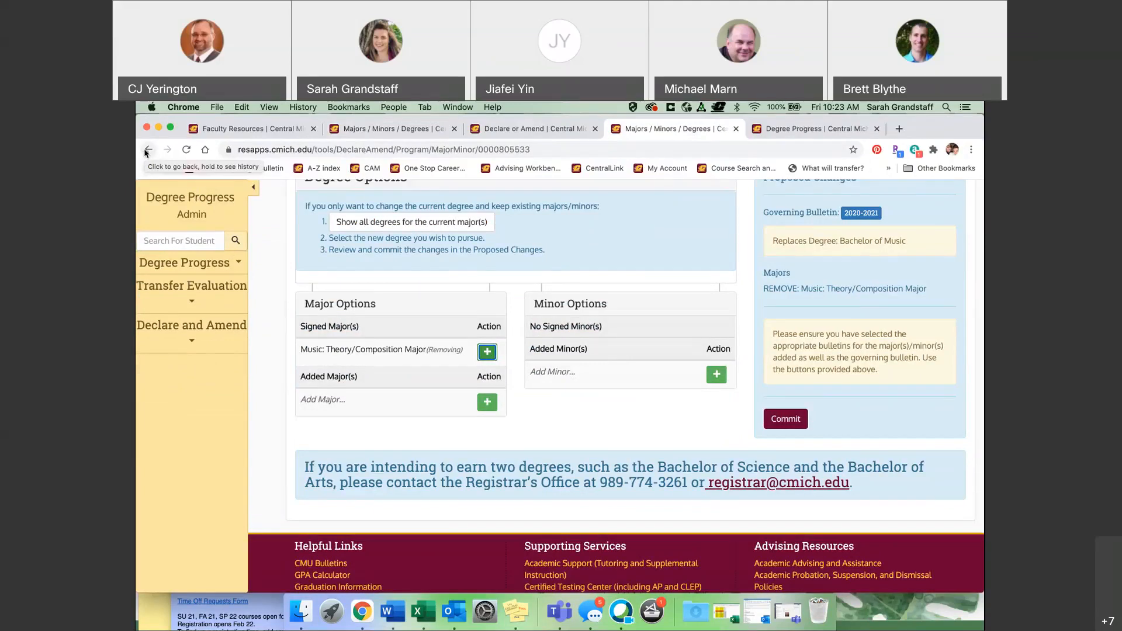
- Look over the Declare and Amend and Degree Progress functions and return to the Declare or Amend page without committing the major removal
{"action": "left_click", "coordinate": [203, 334]}
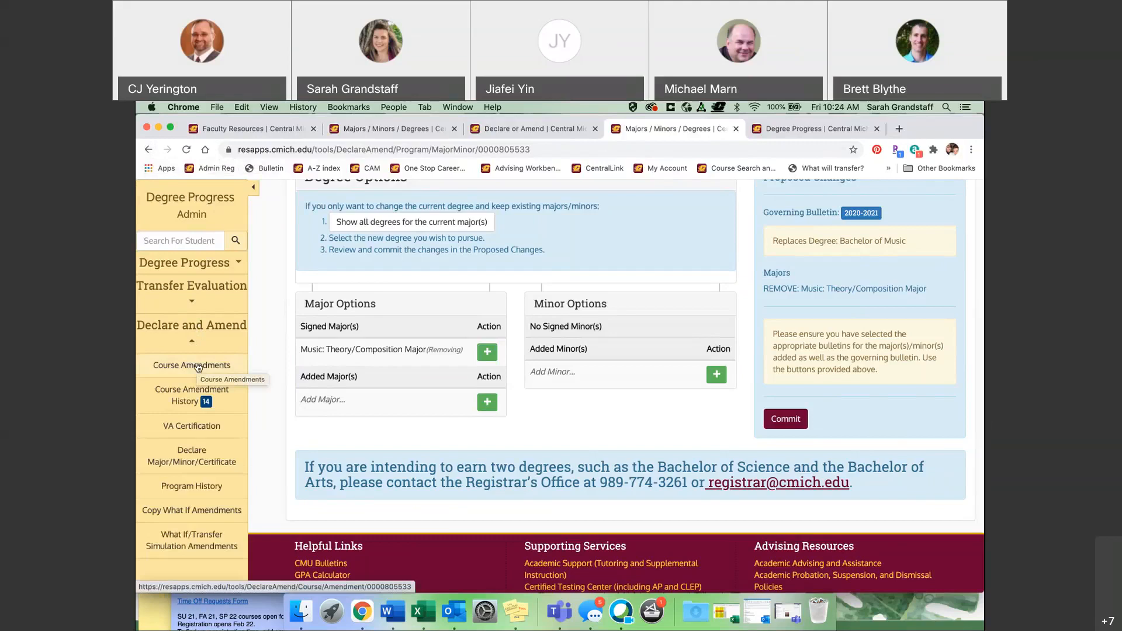
{"action": "left_click", "coordinate": [219, 268]}
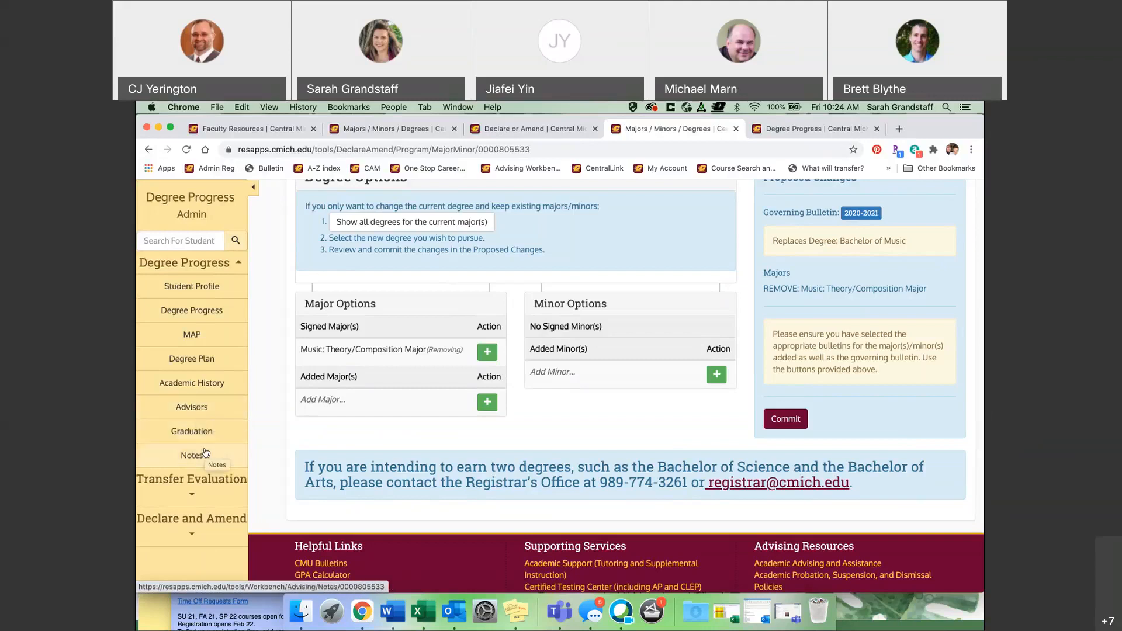
{"action": "left_click", "coordinate": [202, 519]}
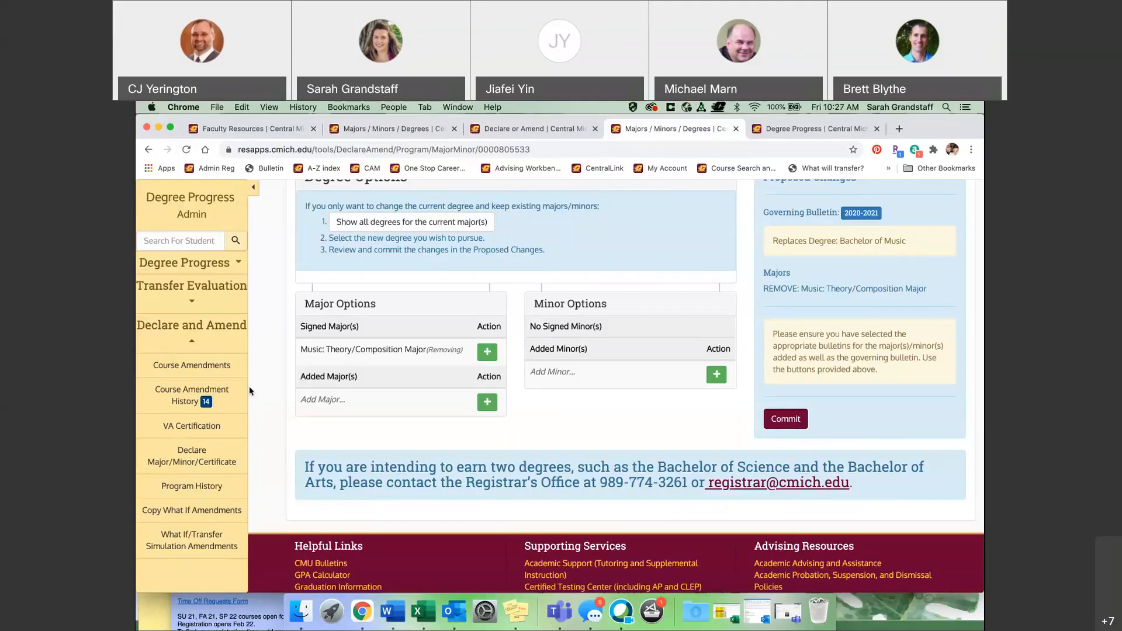
{"action": "left_click", "coordinate": [149, 150]}
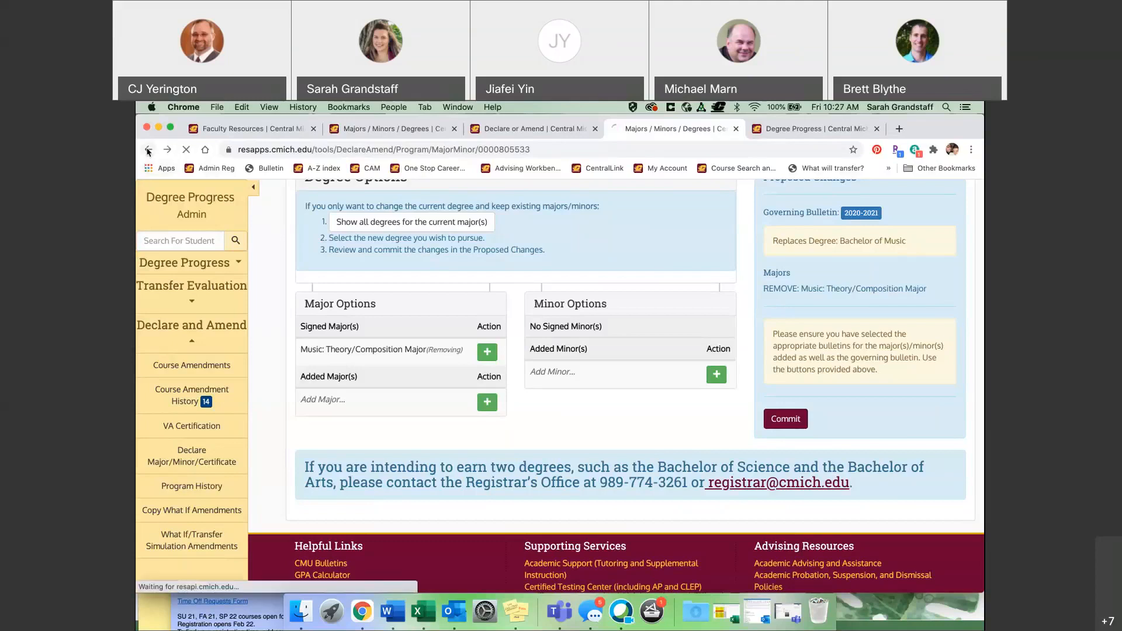
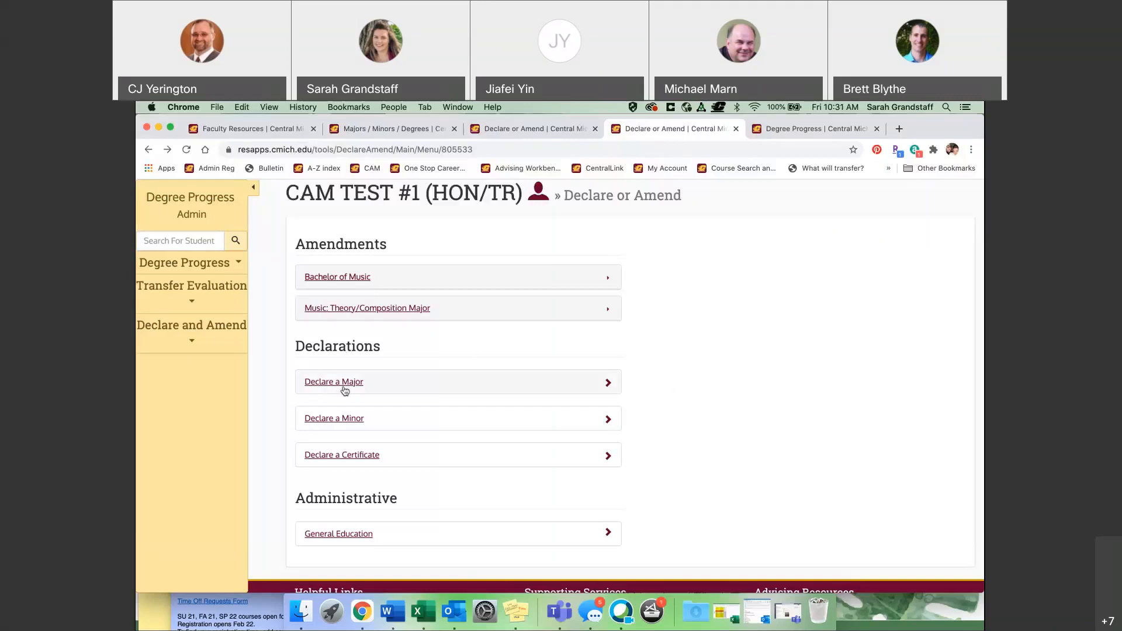
- Open Amend Courses for the Music: Theory/Composition Major and select that major as the area to amend
{"action": "left_click", "coordinate": [370, 311]}
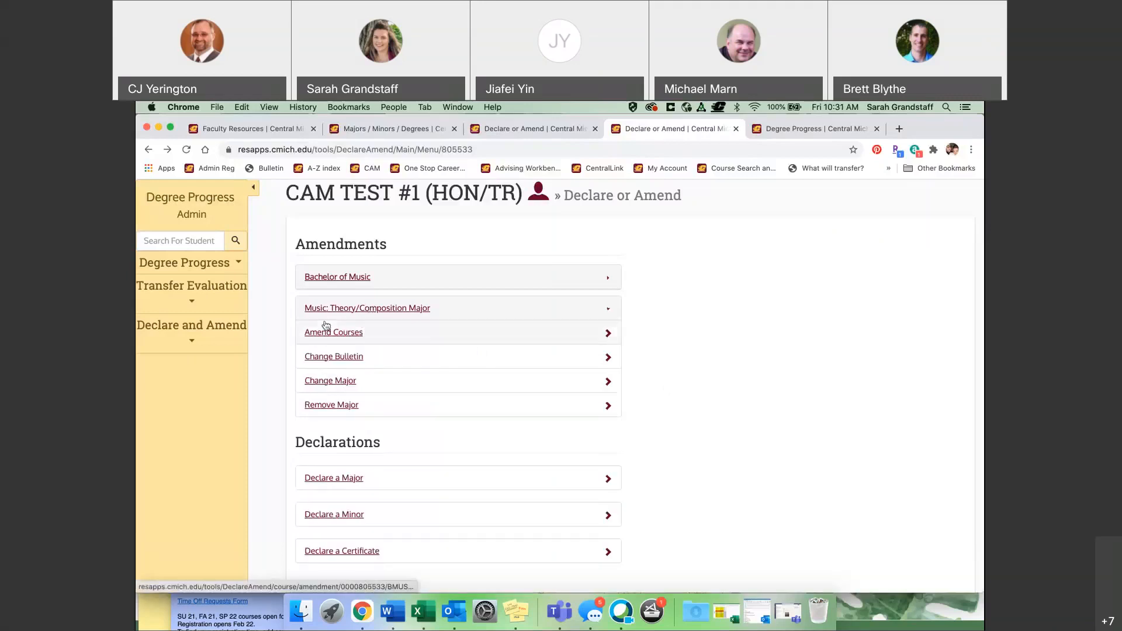
{"action": "left_click", "coordinate": [228, 329]}
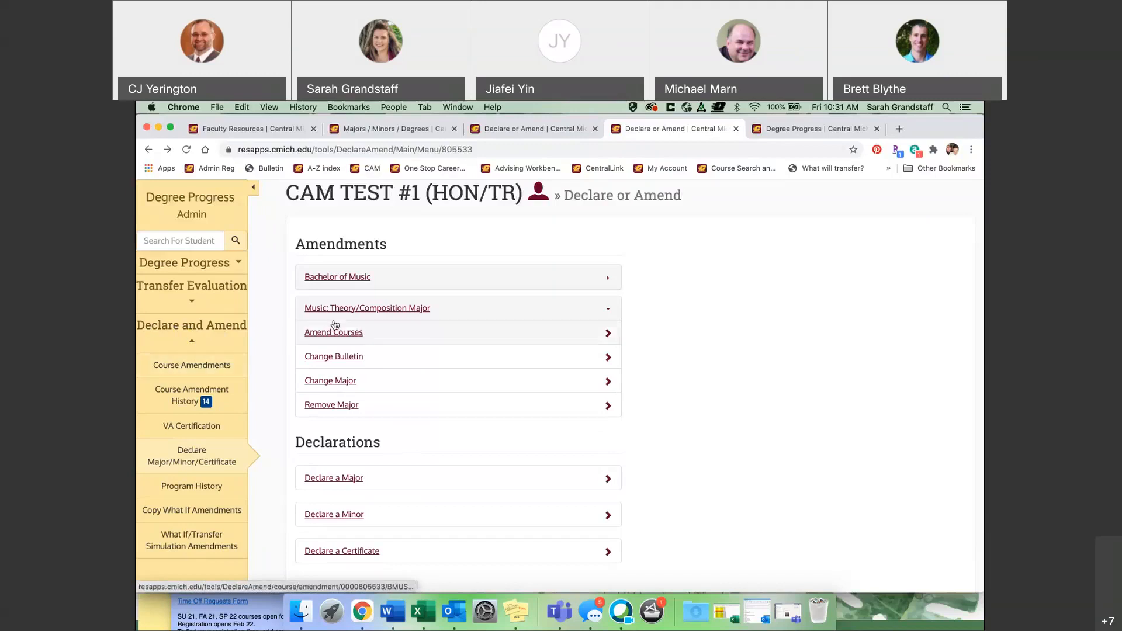
{"action": "left_click", "coordinate": [360, 335]}
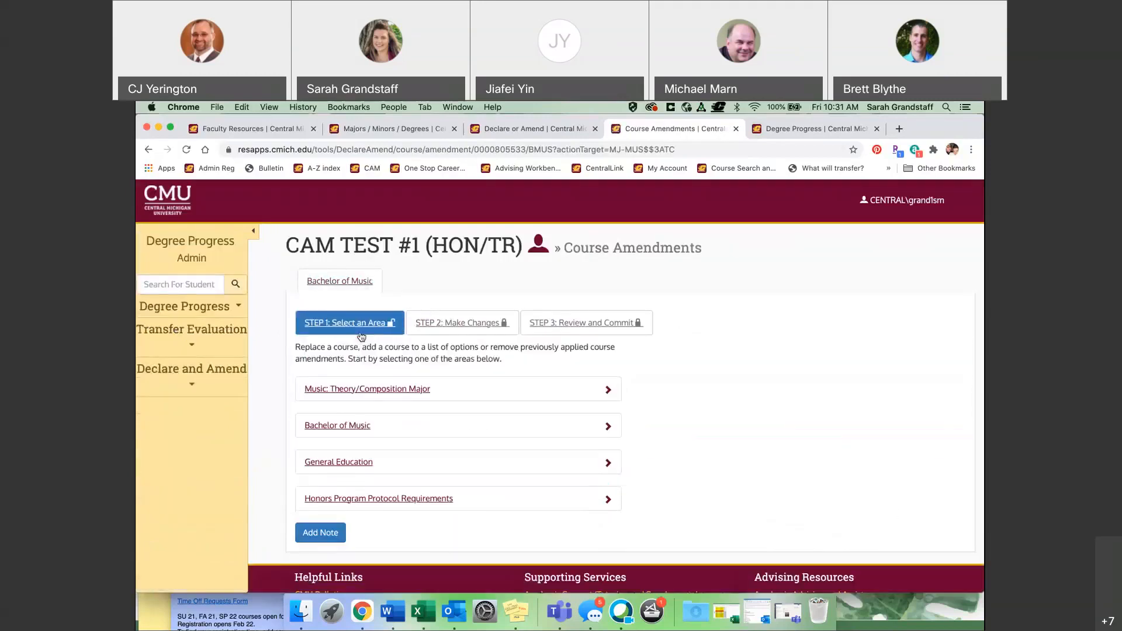
{"action": "scroll", "coordinate": [637, 381], "scroll_direction": "down", "scroll_amount": 1}
{"action": "scroll", "coordinate": [636, 380], "scroll_direction": "down", "scroll_amount": 1}
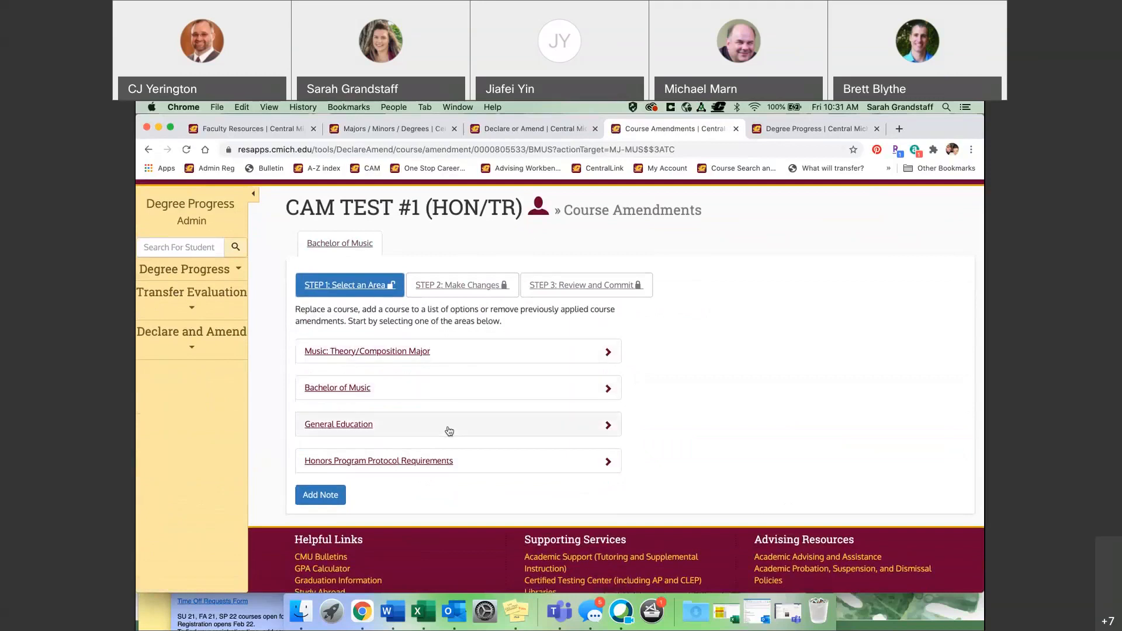
{"action": "left_click", "coordinate": [467, 353]}
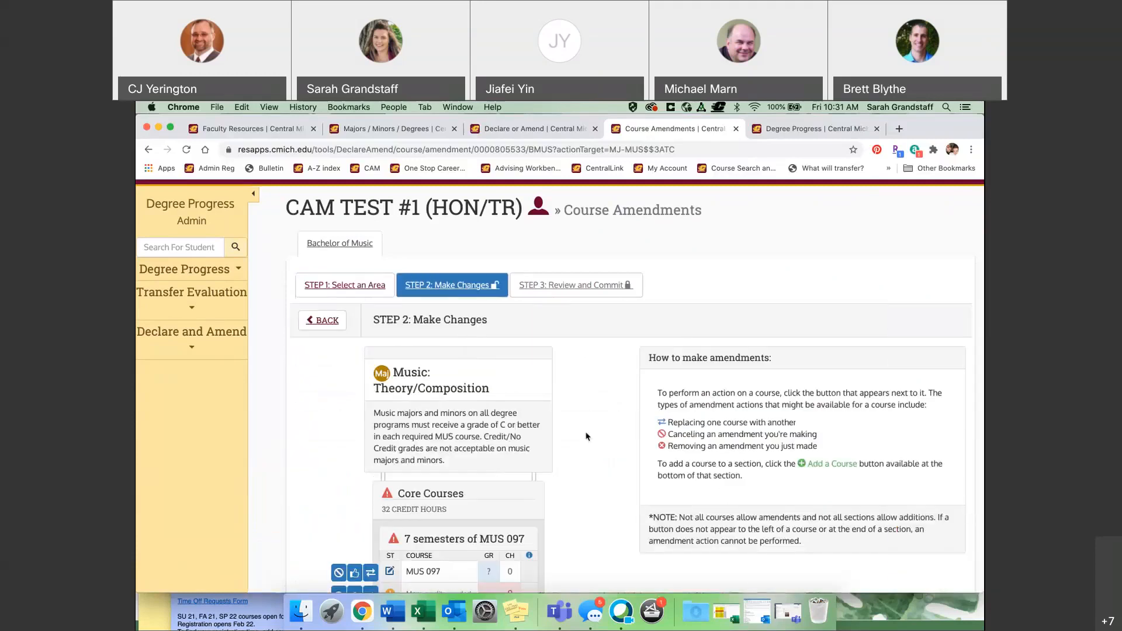
- Examine the major's core course requirements and the details of the MUS CRED transfer course replacements
{"action": "scroll", "coordinate": [587, 436], "scroll_direction": "down", "scroll_amount": 10}
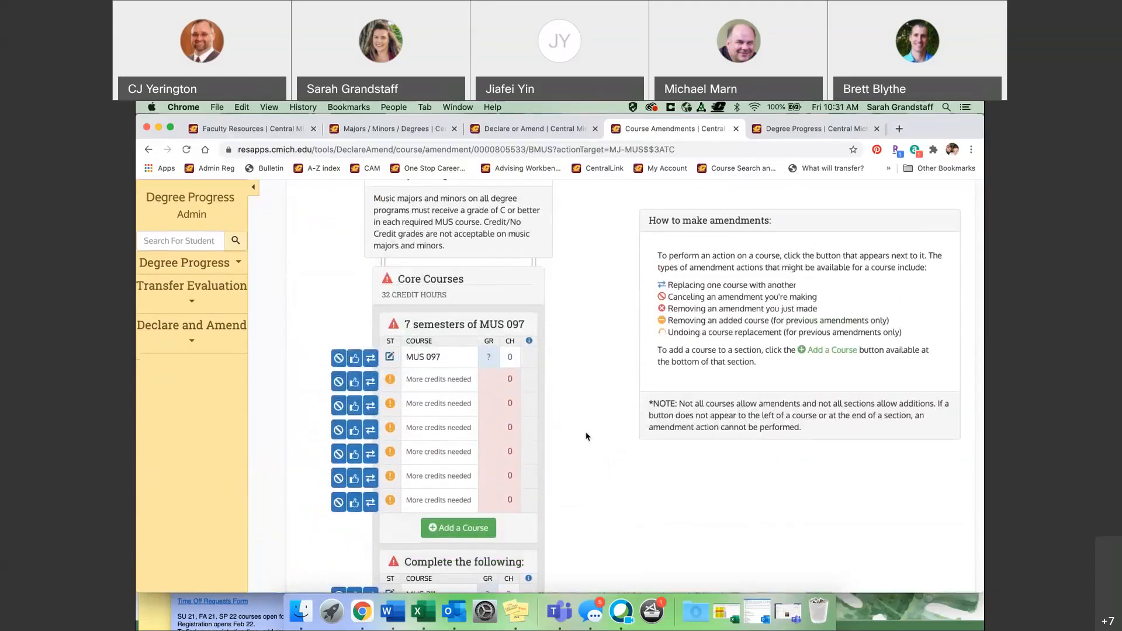
{"action": "scroll", "coordinate": [587, 436], "scroll_direction": "up", "scroll_amount": 1}
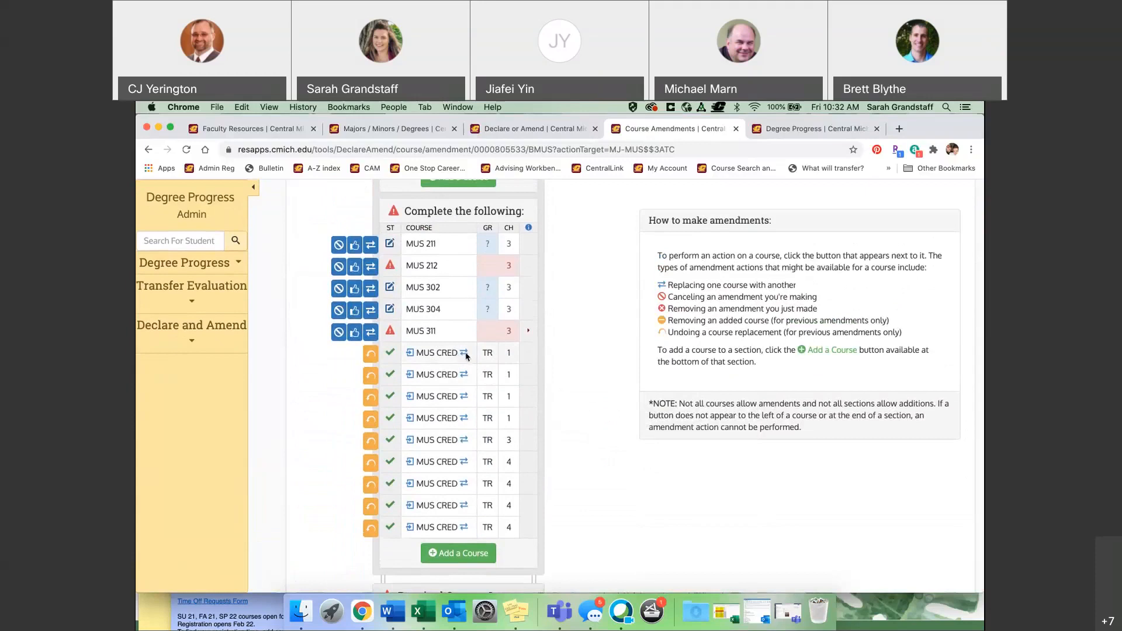
{"action": "mouse_move", "coordinate": [467, 356]}
{"action": "mouse_move", "coordinate": [467, 446]}
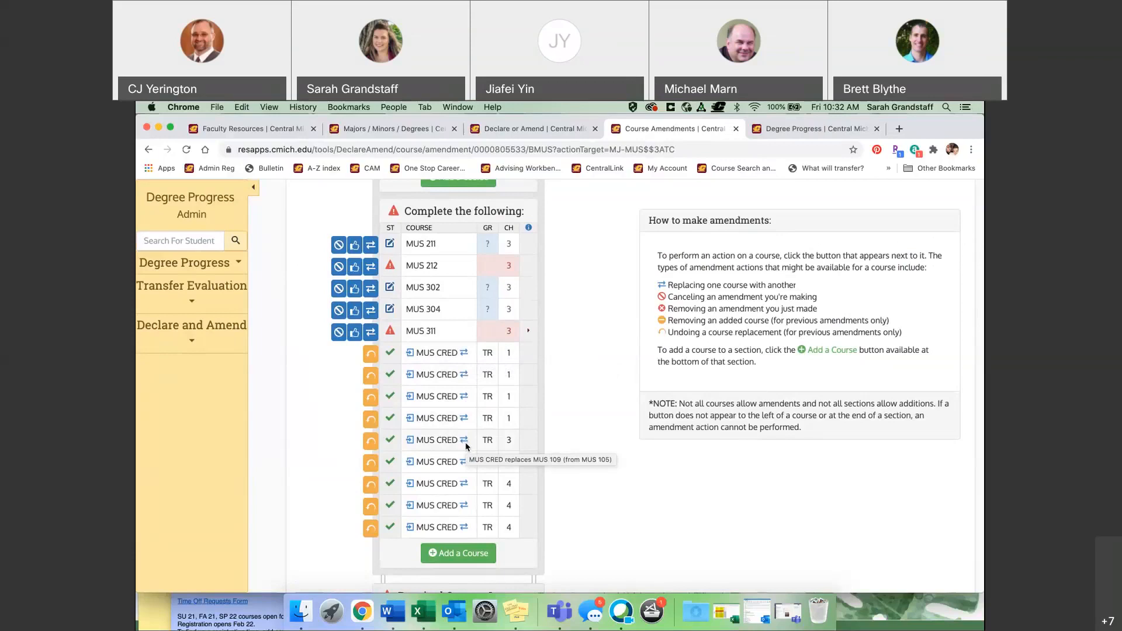
{"action": "mouse_move", "coordinate": [467, 466]}
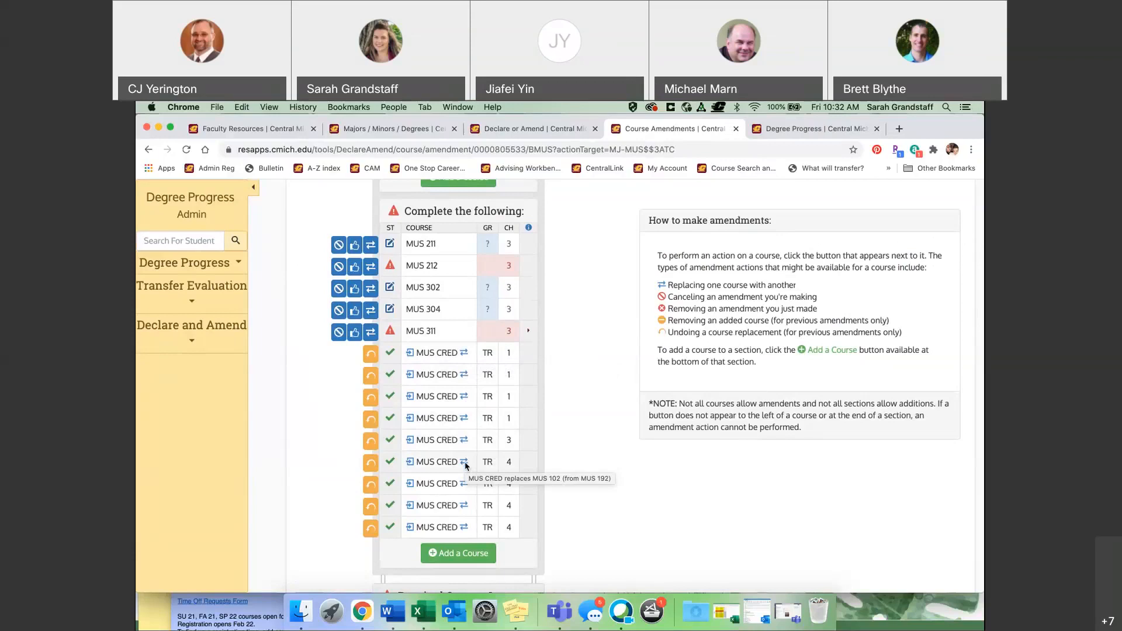
{"action": "scroll", "coordinate": [466, 466], "scroll_direction": "down", "scroll_amount": 1}
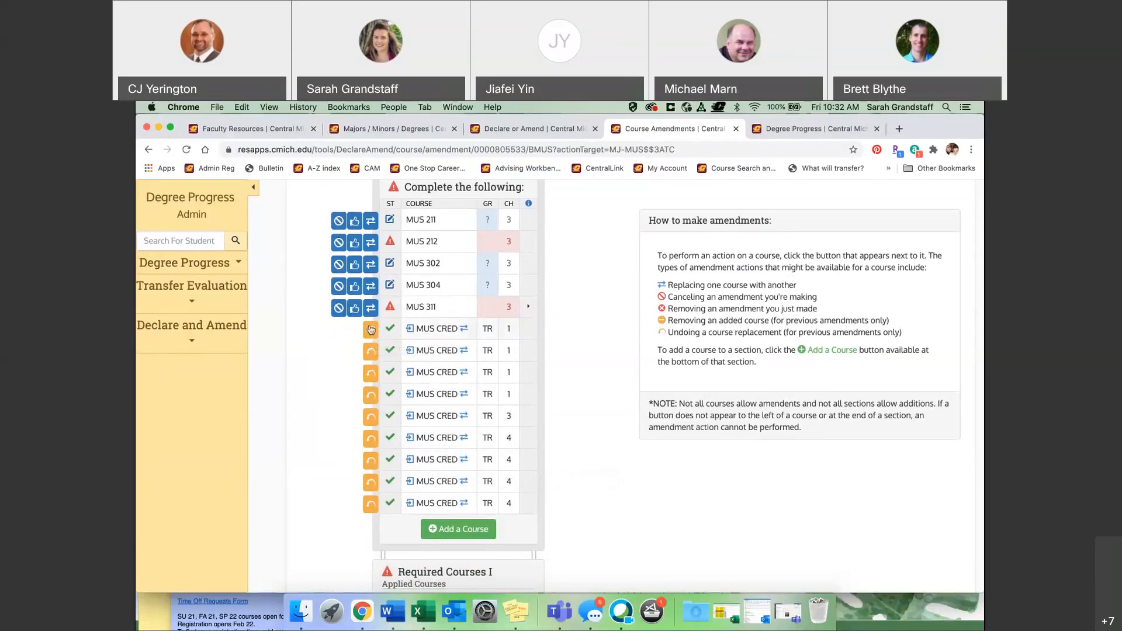
- Replace the first unmet "More credits needed" row under 4 semesters of MUS 358 with the 3-credit MUS CRED transfer course, MUS 108 Music Notation
{"action": "scroll", "coordinate": [351, 384], "scroll_direction": "down", "scroll_amount": 7}
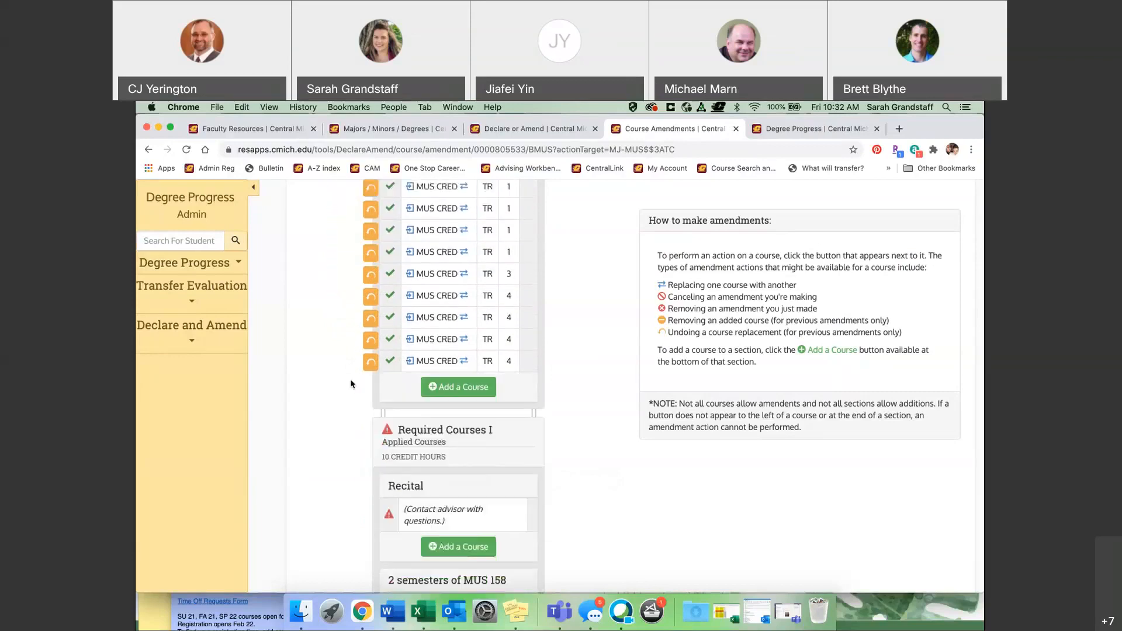
{"action": "scroll", "coordinate": [350, 384], "scroll_direction": "down", "scroll_amount": 5}
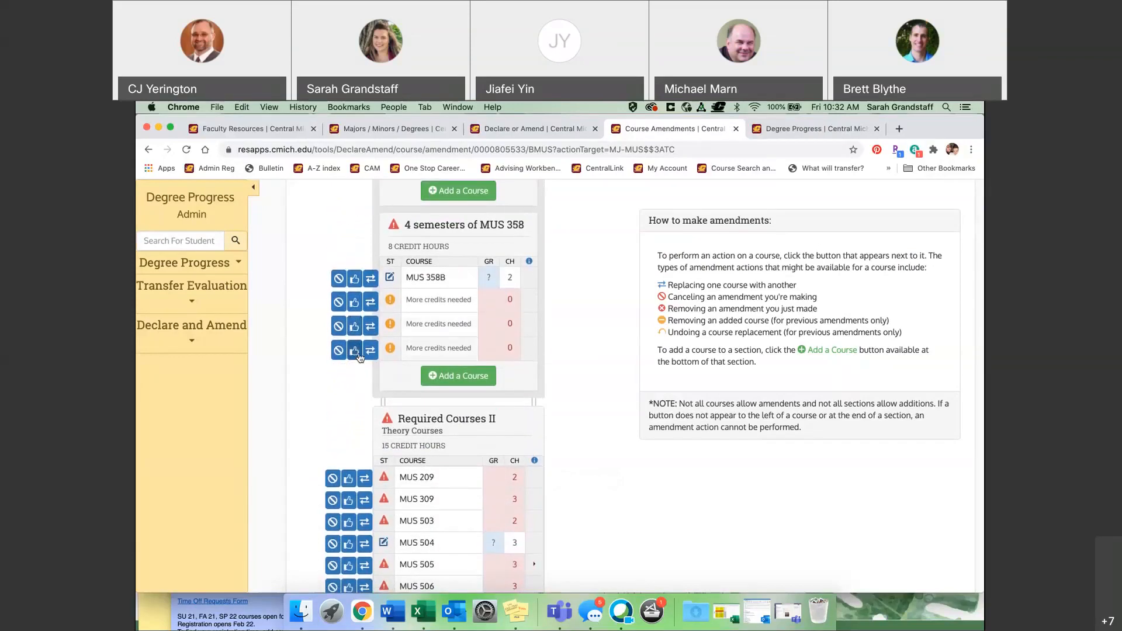
{"action": "left_click", "coordinate": [371, 303]}
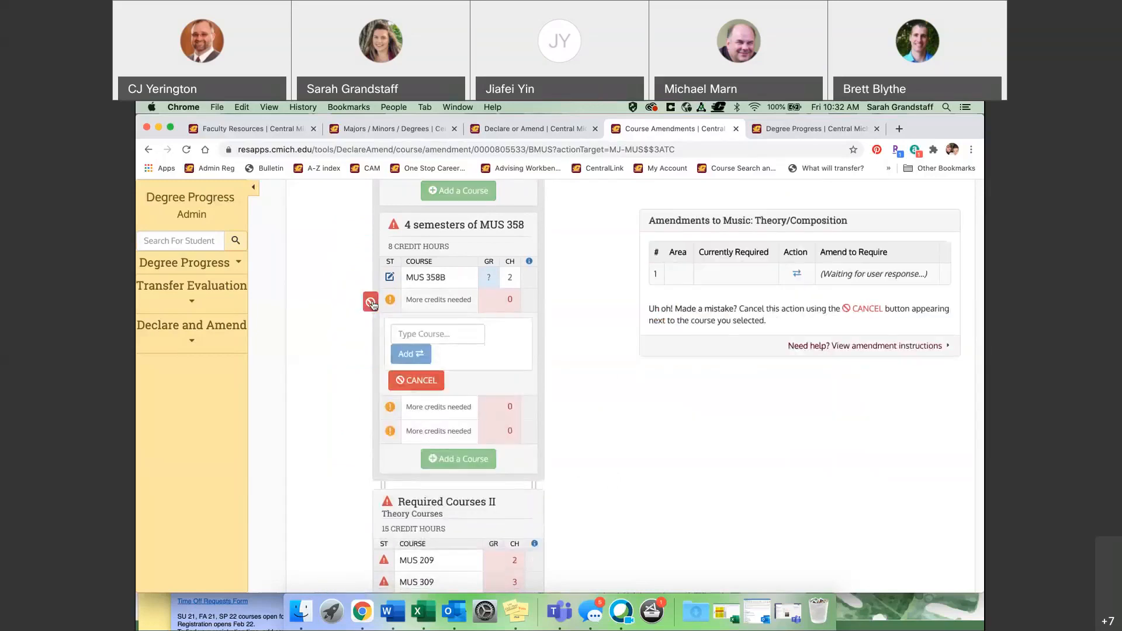
{"action": "left_click", "coordinate": [421, 332]}
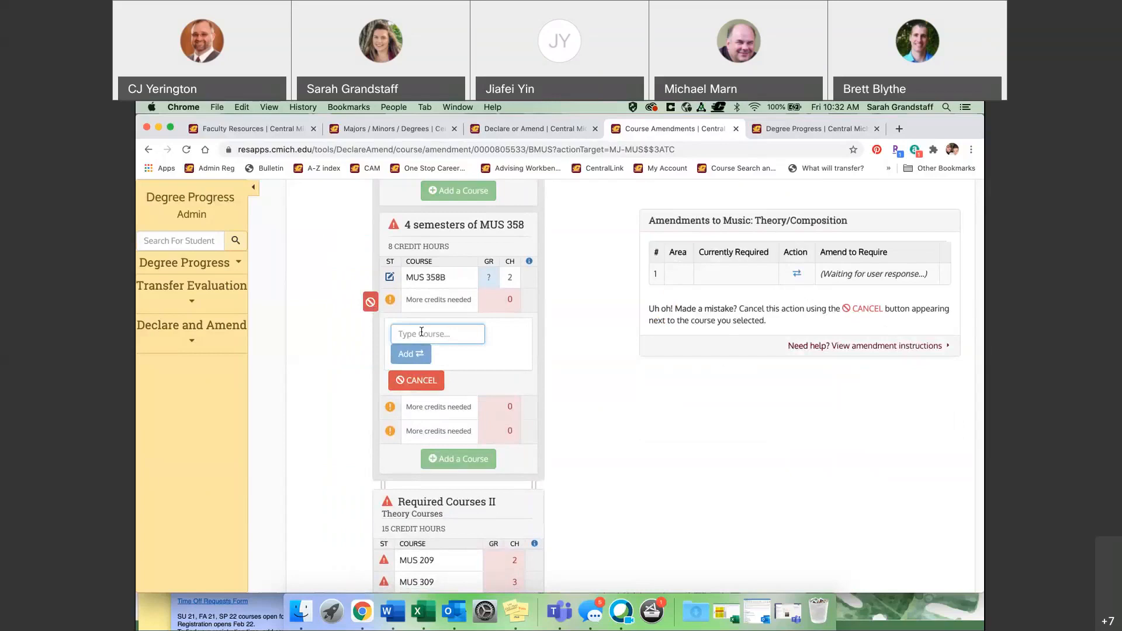
{"action": "type", "text": "mus"}
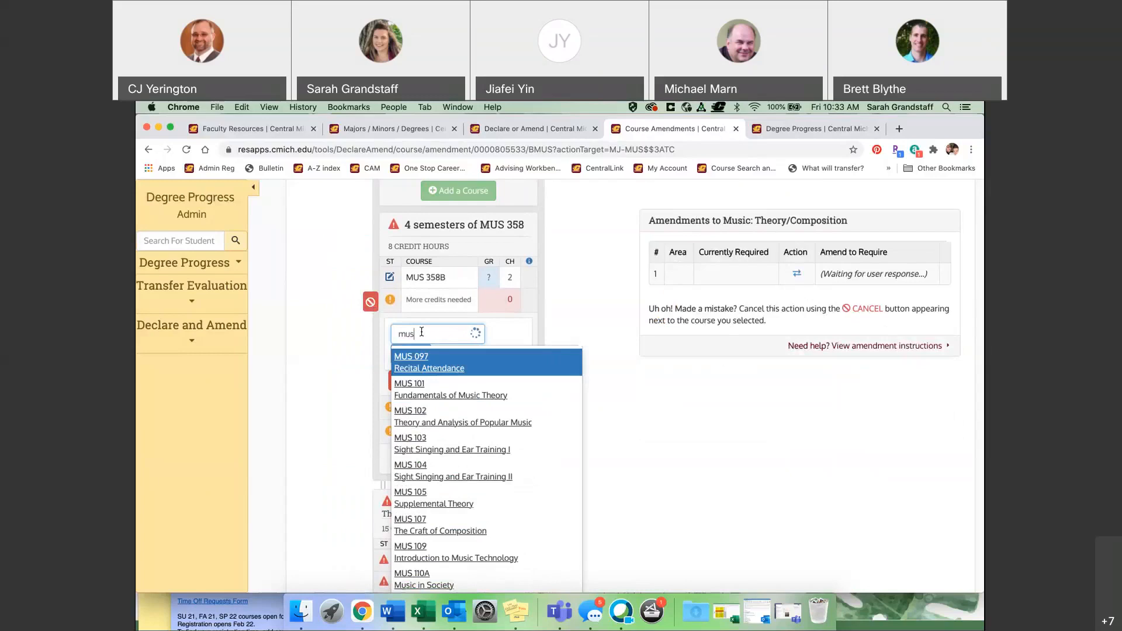
{"action": "type", "text": "cred"}
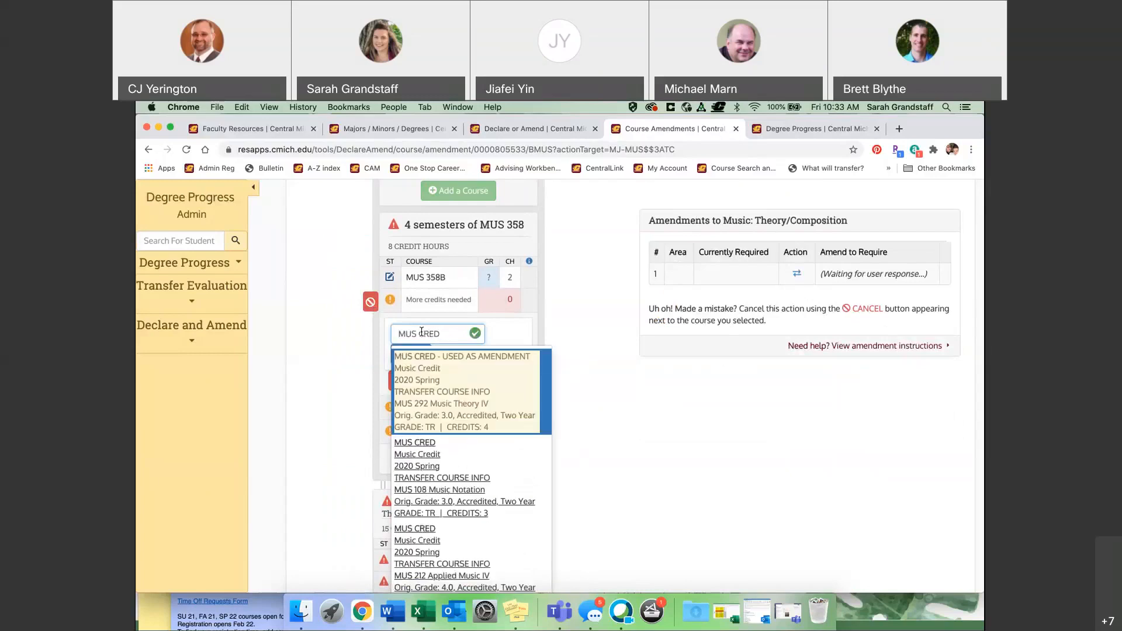
{"action": "scroll", "coordinate": [465, 411], "scroll_direction": "down", "scroll_amount": 2}
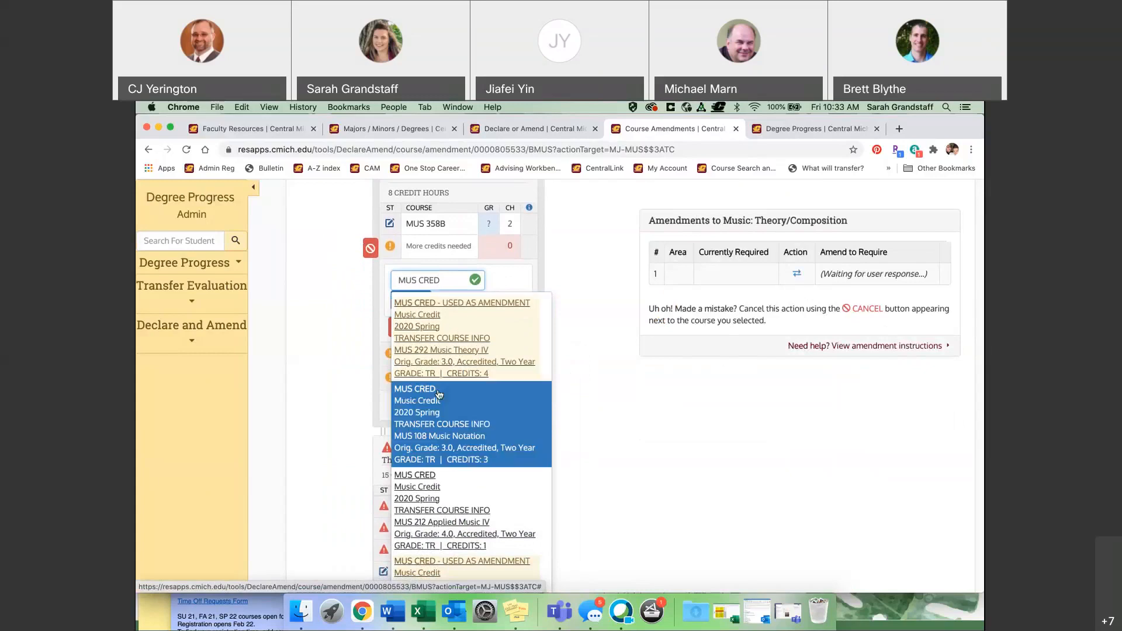
{"action": "left_click", "coordinate": [441, 427]}
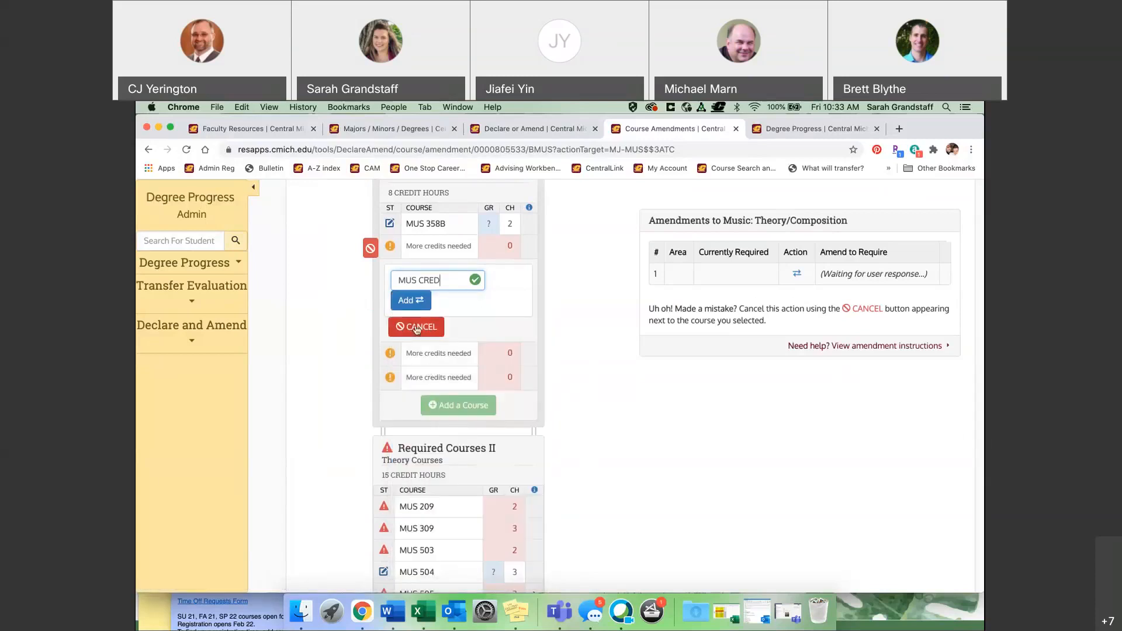
{"action": "left_click", "coordinate": [417, 301]}
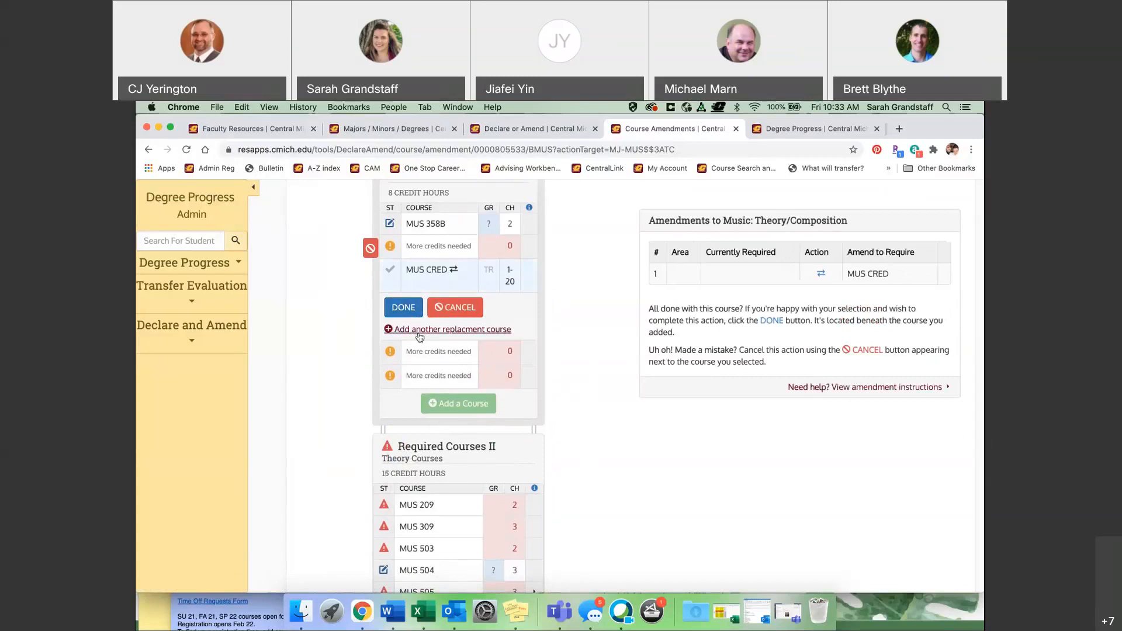
{"action": "left_click", "coordinate": [403, 309]}
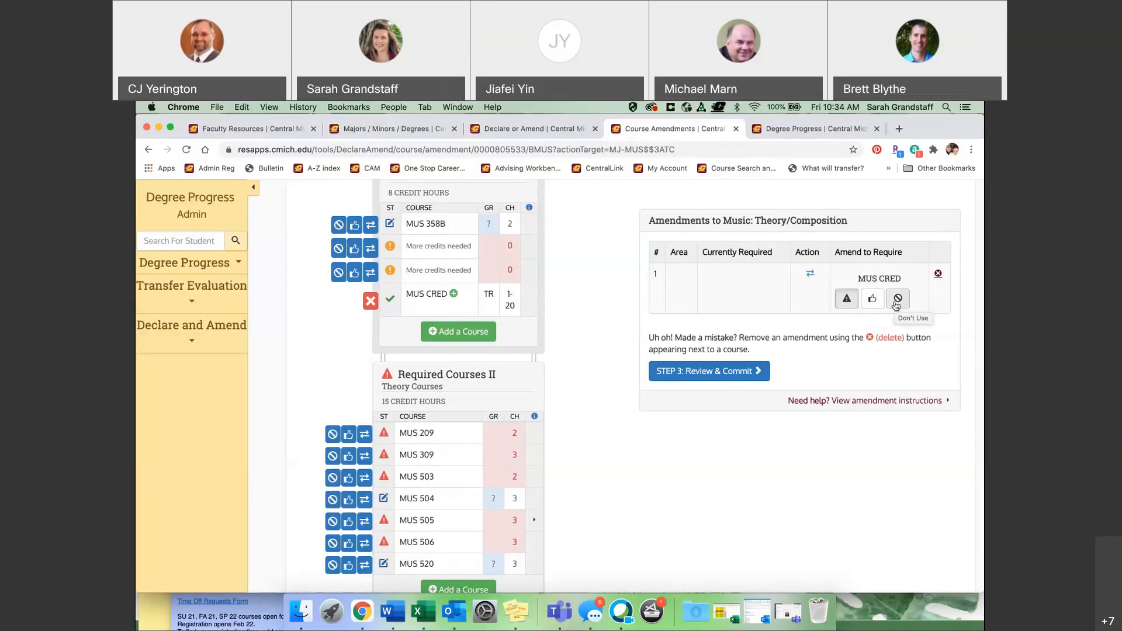
- Review the Music: Theory/Composition amendment and commit it without a note
{"action": "left_click", "coordinate": [733, 374]}
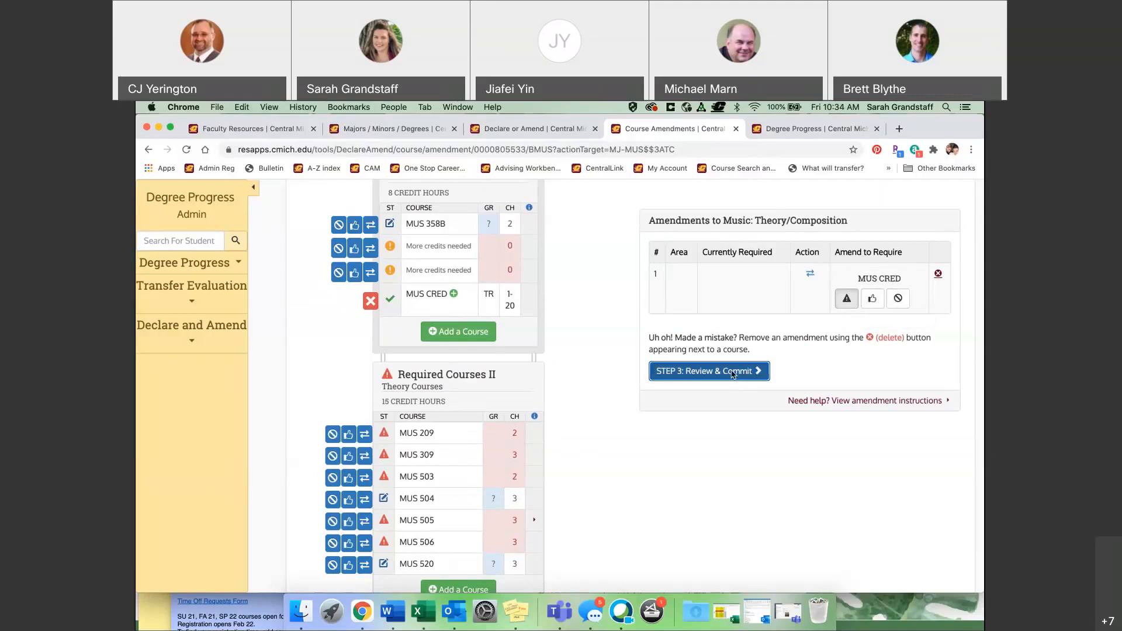
{"action": "scroll", "coordinate": [559, 314], "scroll_direction": "up", "scroll_amount": 3}
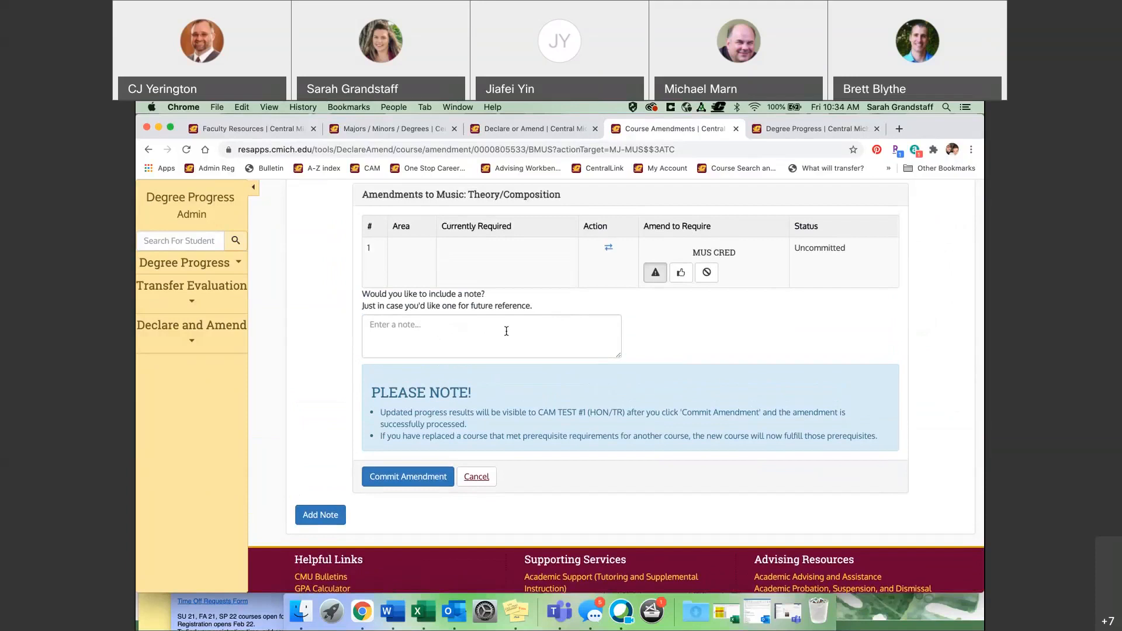
{"action": "left_click", "coordinate": [425, 476]}
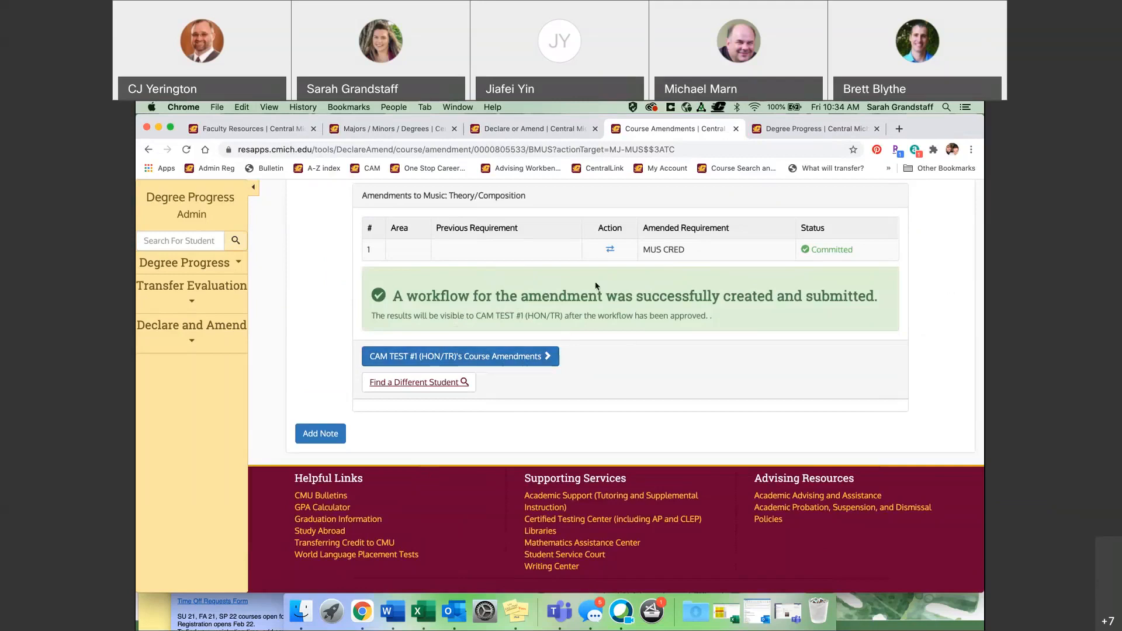
- Open CAM TEST #1's Degree Progress in a new tab and check the amended 4 semesters of MUS 358 requirement
{"action": "scroll", "coordinate": [453, 354], "scroll_direction": "up", "scroll_amount": 5}
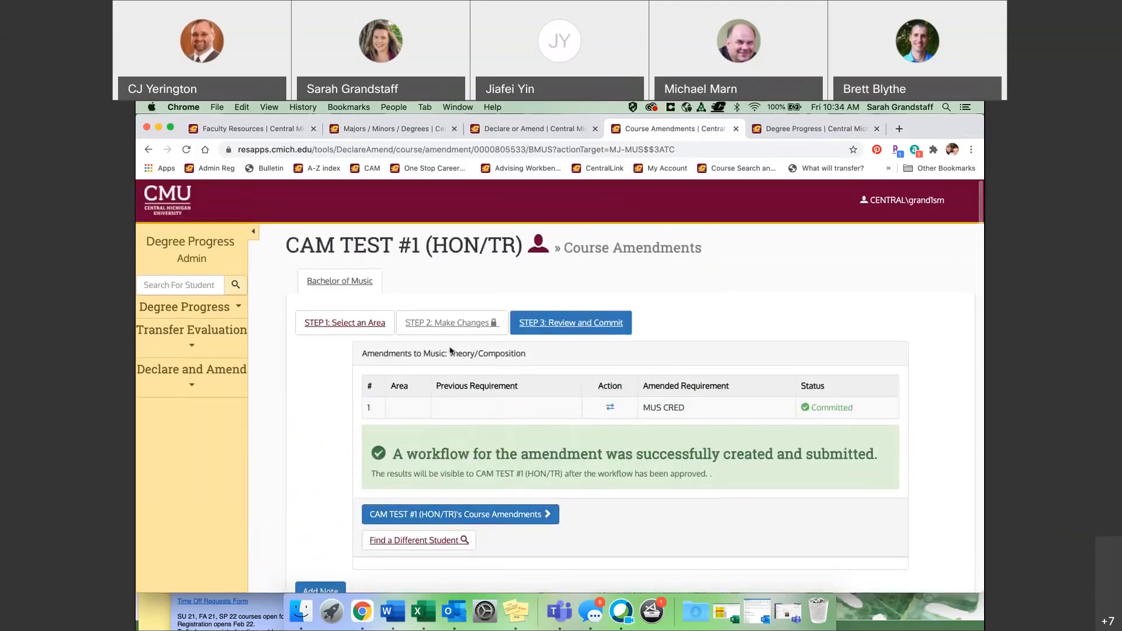
{"action": "left_click", "coordinate": [214, 310]}
{"action": "right_click", "coordinate": [208, 357]}
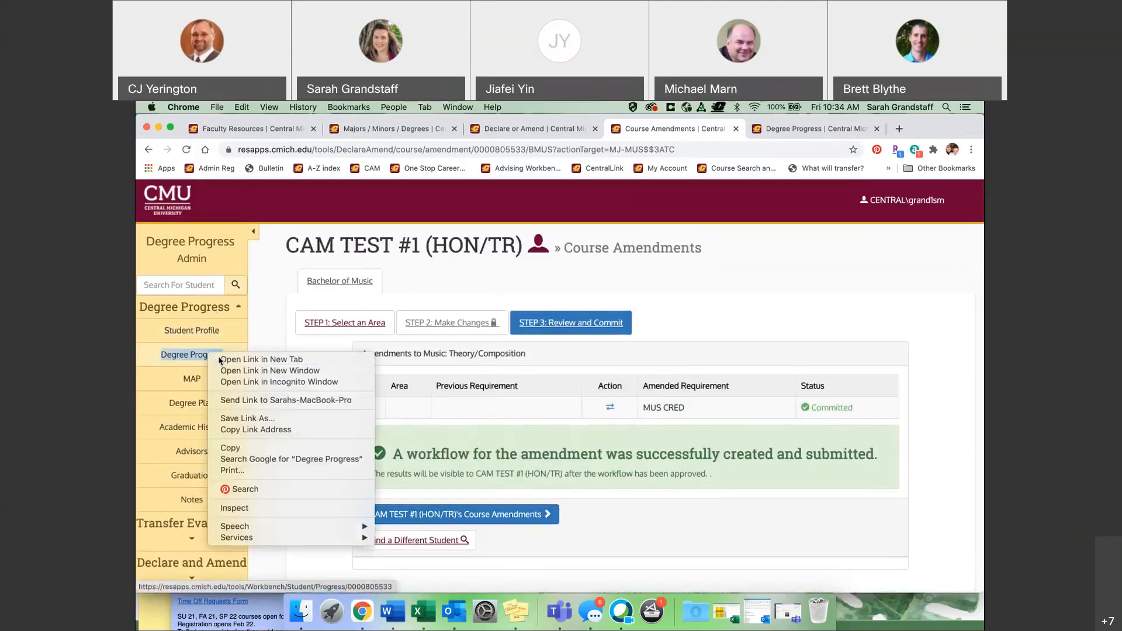
{"action": "left_click", "coordinate": [245, 358]}
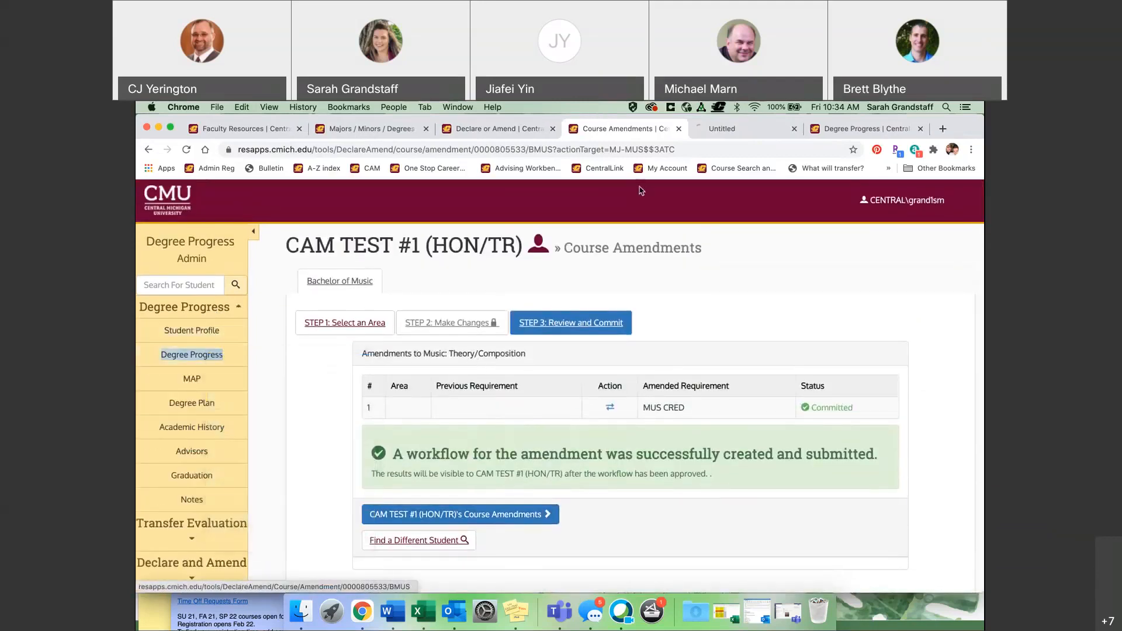
{"action": "left_click", "coordinate": [722, 130]}
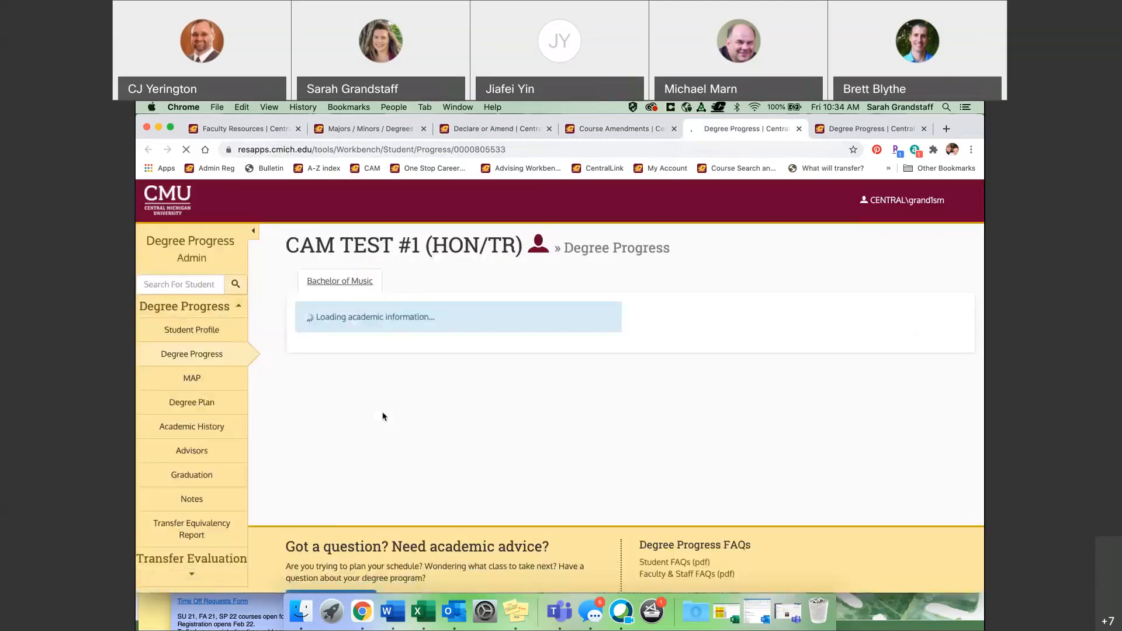
{"action": "scroll", "coordinate": [669, 495], "scroll_direction": "down", "scroll_amount": 7}
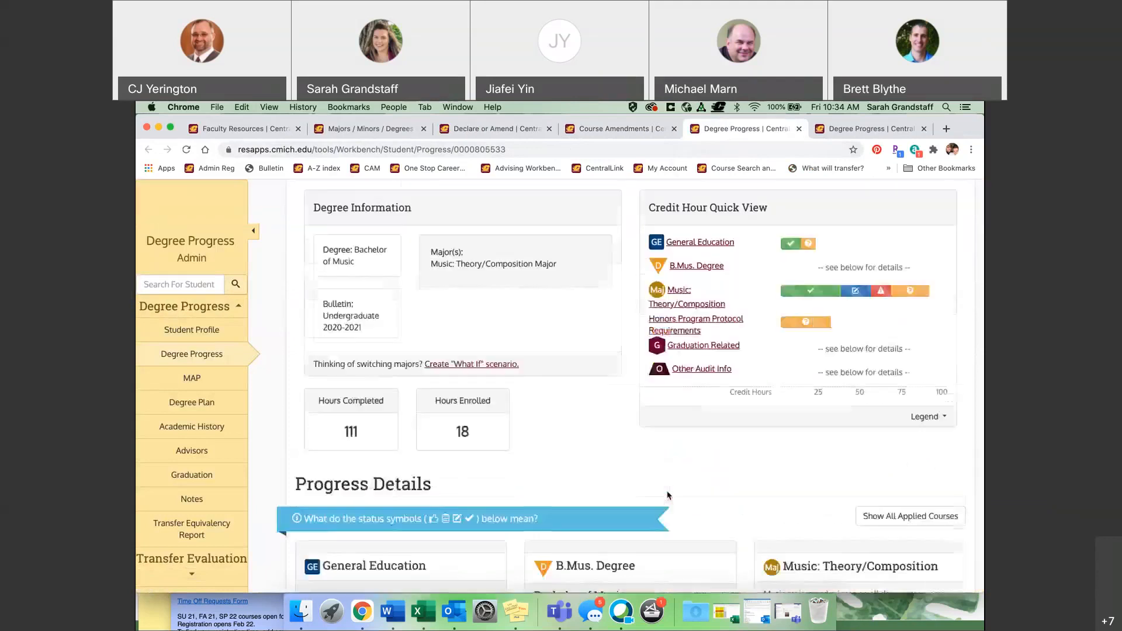
{"action": "scroll", "coordinate": [669, 495], "scroll_direction": "down", "scroll_amount": 7}
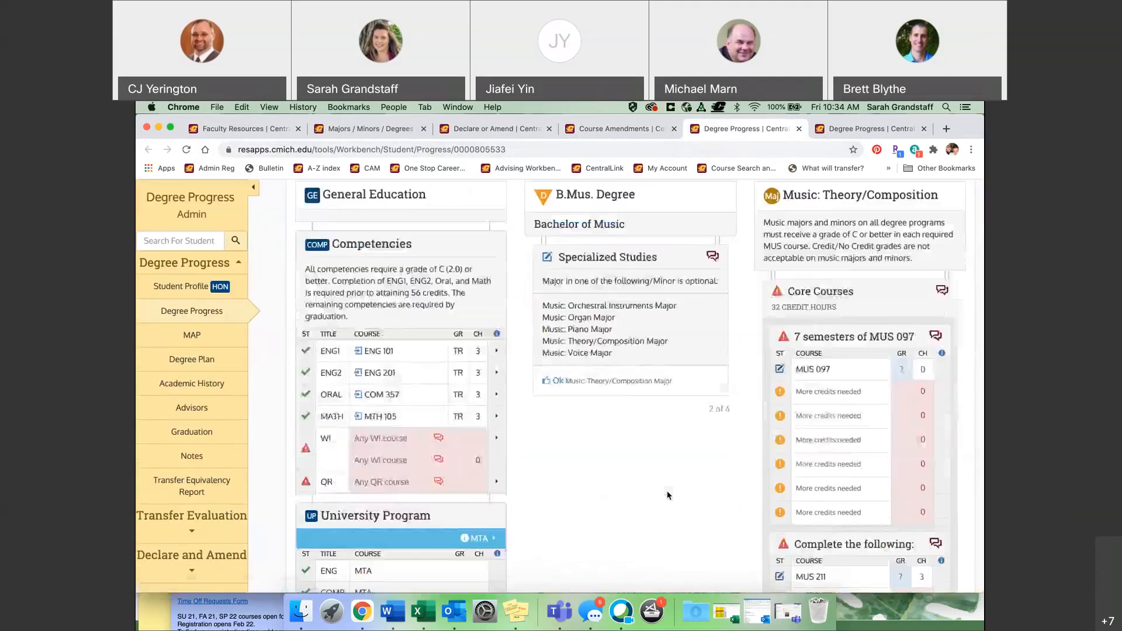
{"action": "scroll", "coordinate": [668, 495], "scroll_direction": "down", "scroll_amount": 8}
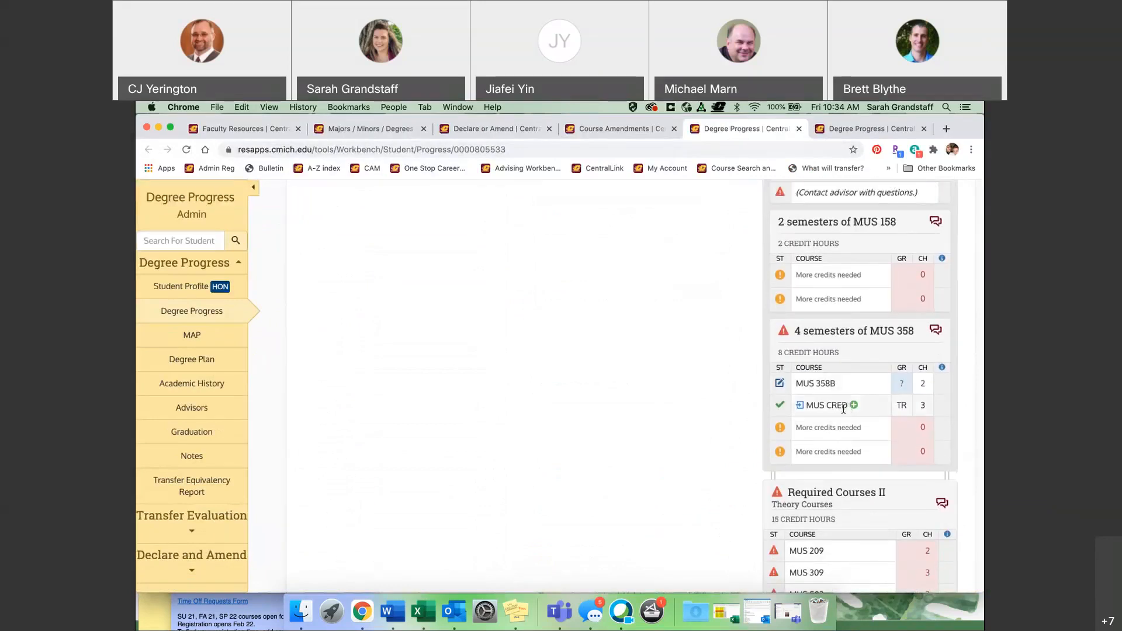
{"action": "mouse_move", "coordinate": [854, 408]}
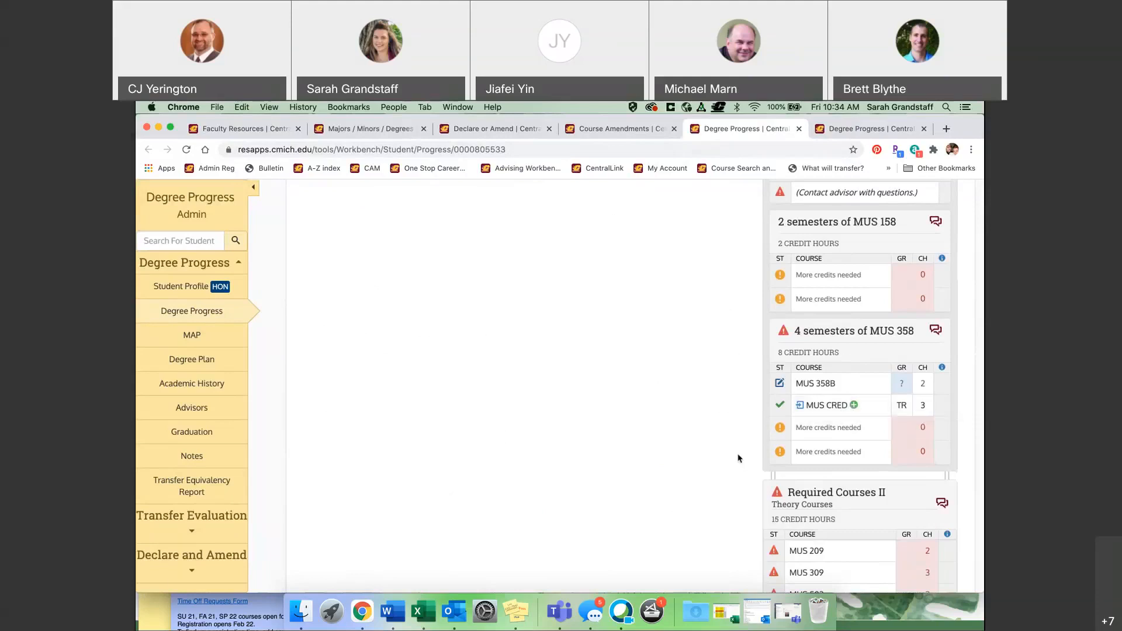
{"action": "scroll", "coordinate": [725, 512], "scroll_direction": "down", "scroll_amount": 4}
{"action": "scroll", "coordinate": [726, 512], "scroll_direction": "up", "scroll_amount": 2}
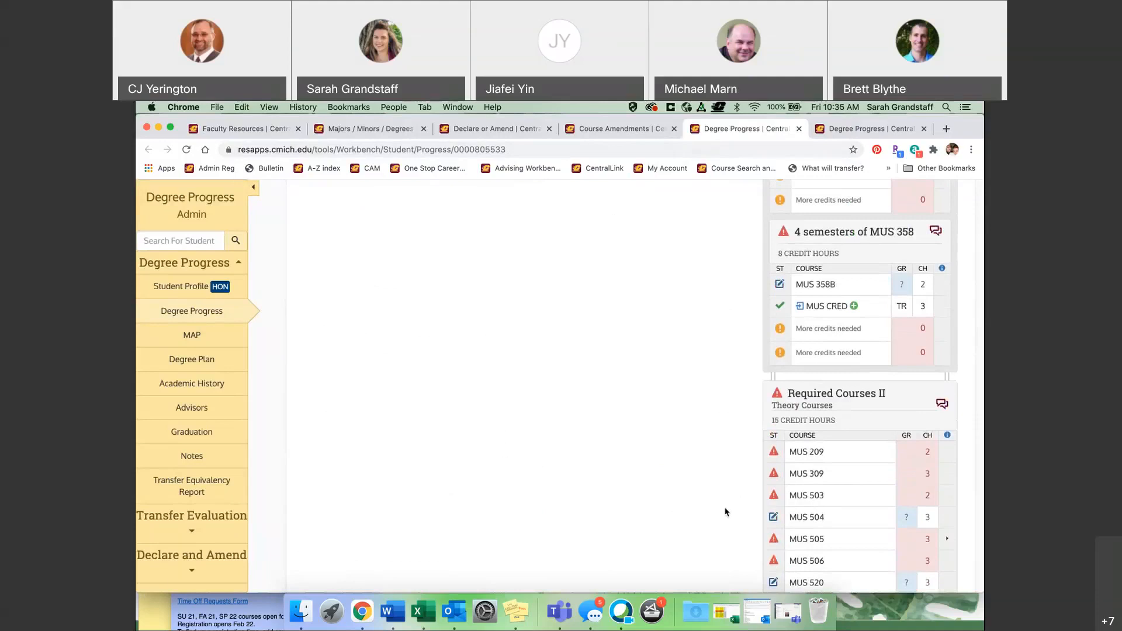
- Open the student's Transfer Equivalency Report in a new tab and examine the Davenport University section
{"action": "right_click", "coordinate": [206, 488]}
{"action": "left_click", "coordinate": [257, 405]}
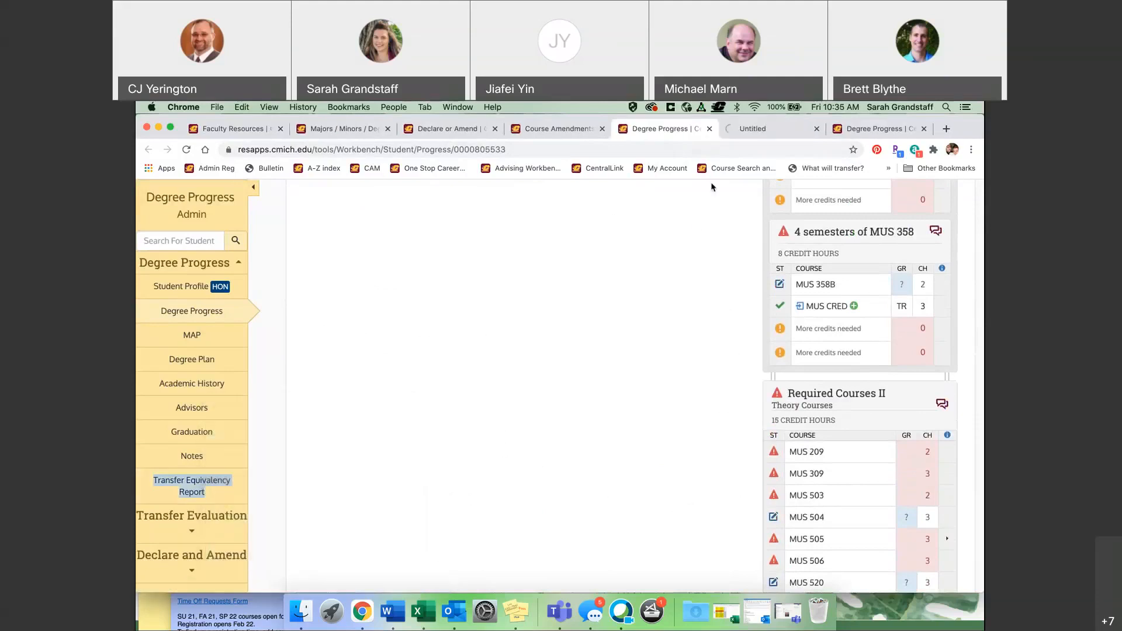
{"action": "left_click", "coordinate": [747, 136]}
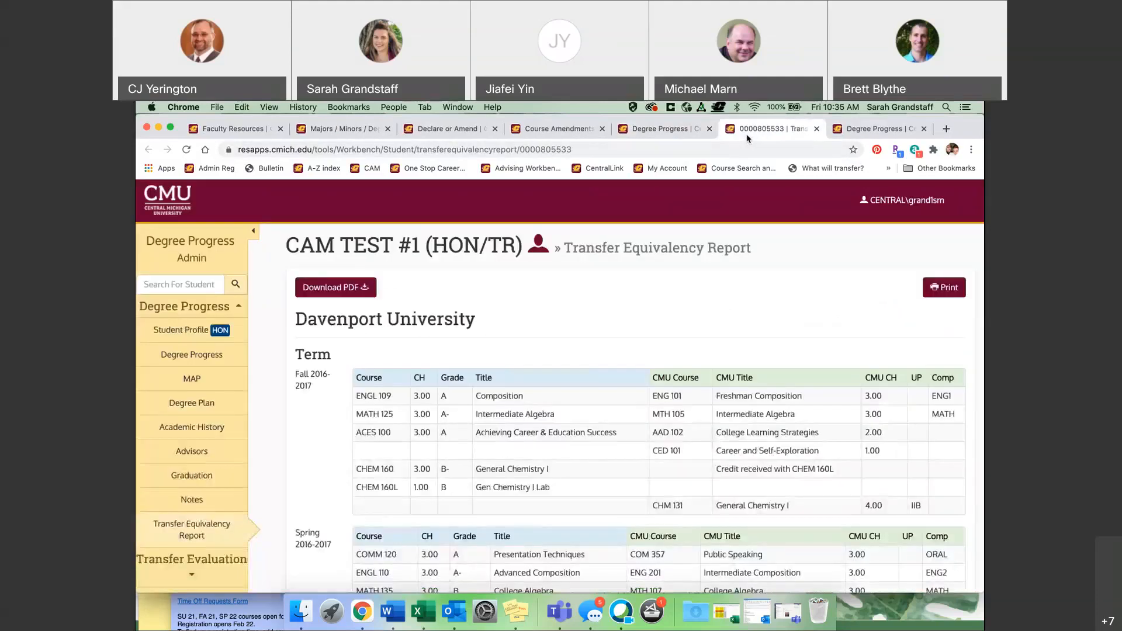
{"action": "scroll", "coordinate": [633, 387], "scroll_direction": "down", "scroll_amount": 4}
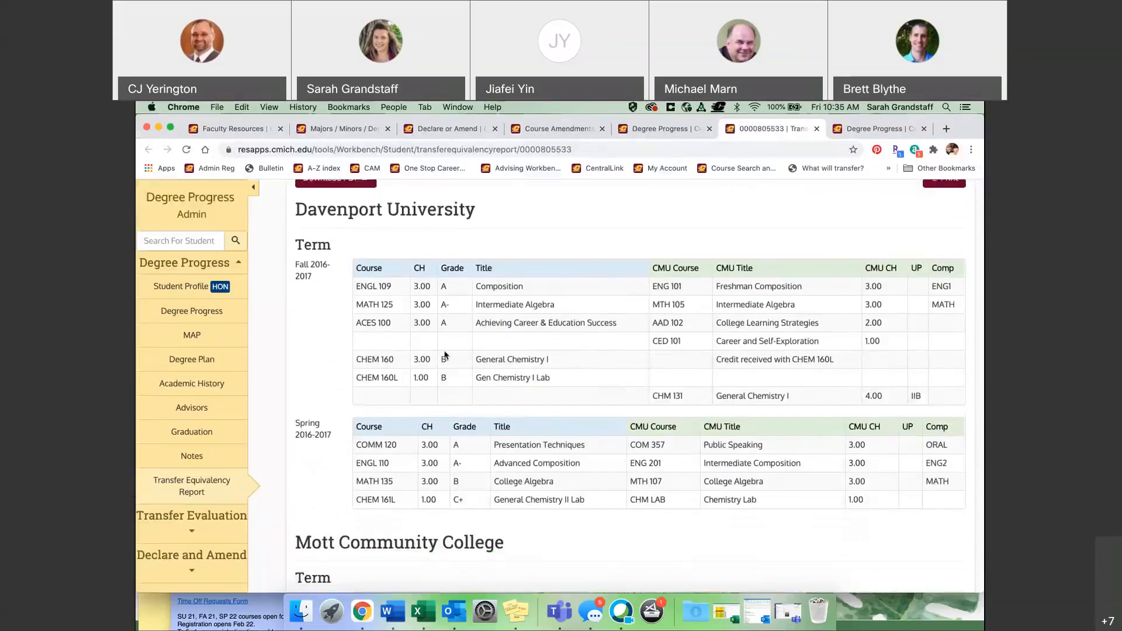
{"action": "left_click_drag", "start_coordinate": [295, 207], "coordinate": [478, 204]}
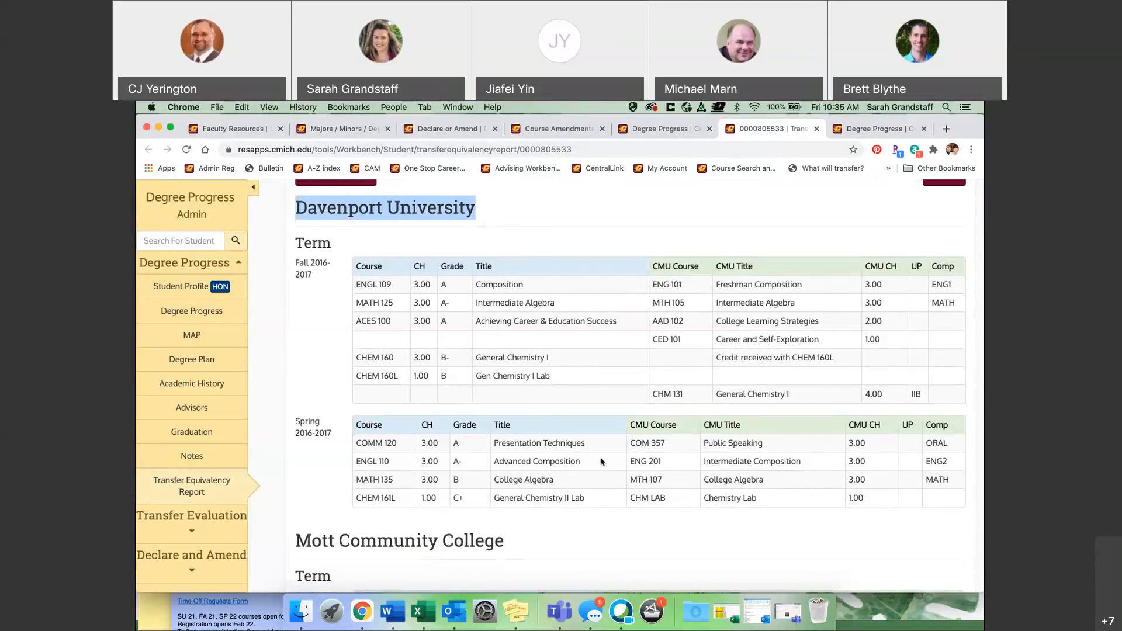
- Examine the Mott Community College course equivalencies, highlighting the MUS 158 Piano I row and clearing the highlight
{"action": "scroll", "coordinate": [672, 409], "scroll_direction": "down", "scroll_amount": 6}
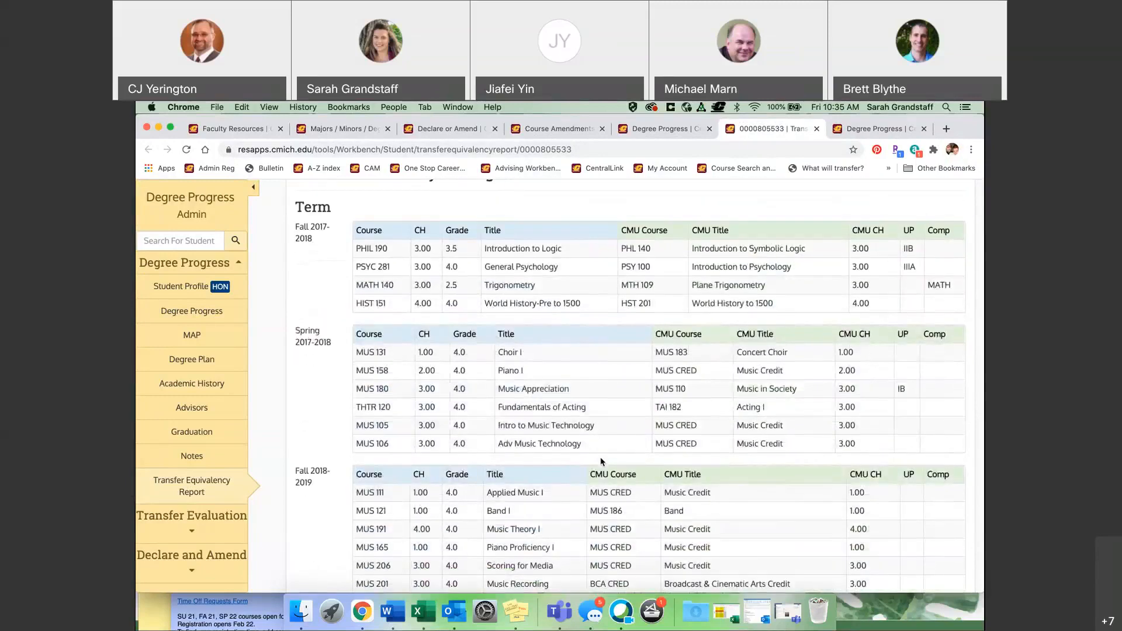
{"action": "scroll", "coordinate": [655, 385], "scroll_direction": "down", "scroll_amount": 1}
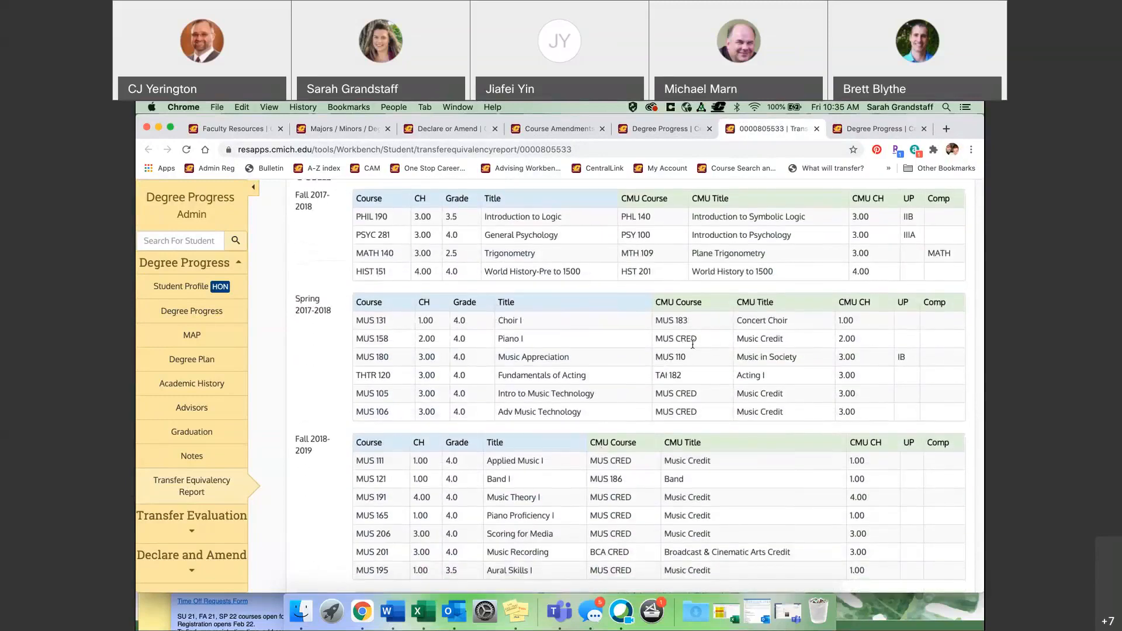
{"action": "left_click_drag", "start_coordinate": [533, 342], "coordinate": [354, 341]}
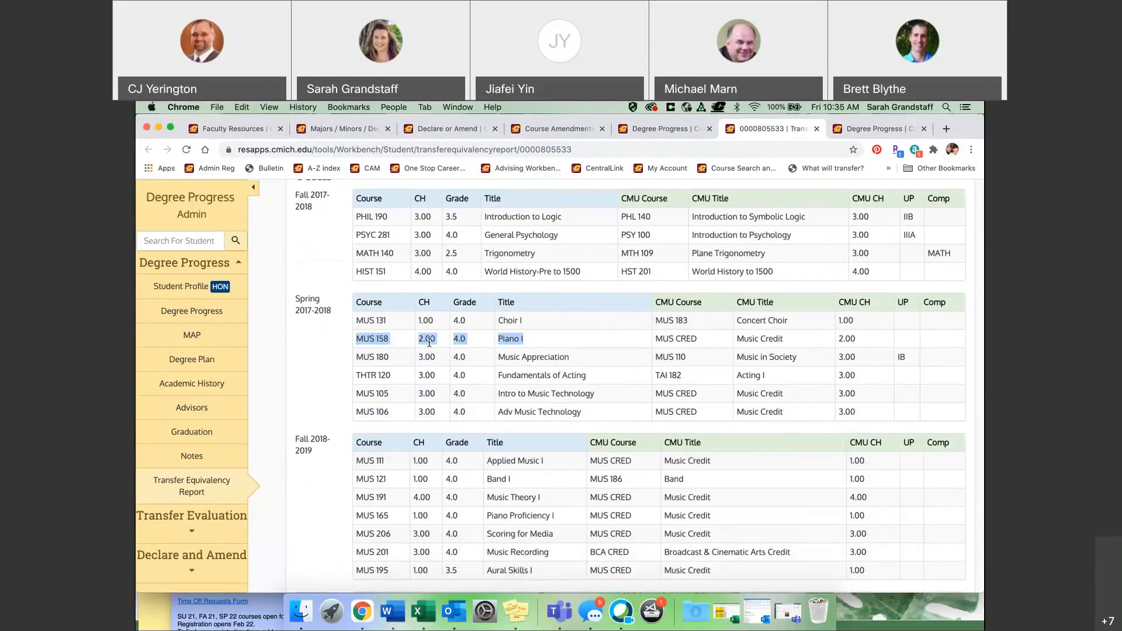
{"action": "scroll", "coordinate": [429, 343], "scroll_direction": "up", "scroll_amount": 3}
{"action": "scroll", "coordinate": [430, 351], "scroll_direction": "down", "scroll_amount": 3}
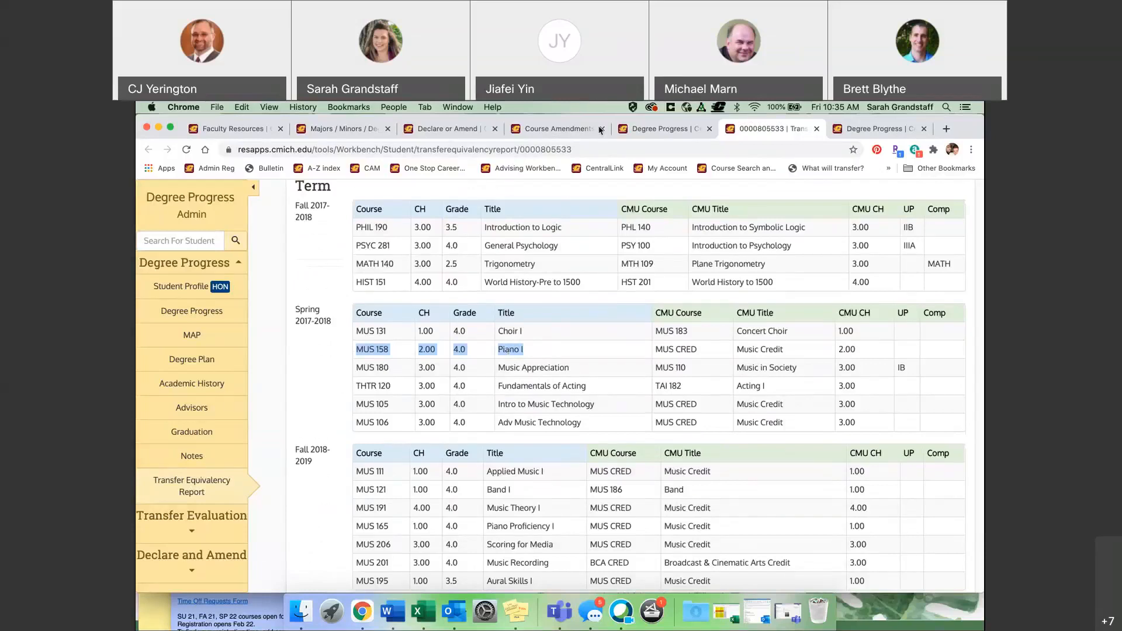
{"action": "left_click", "coordinate": [590, 197]}
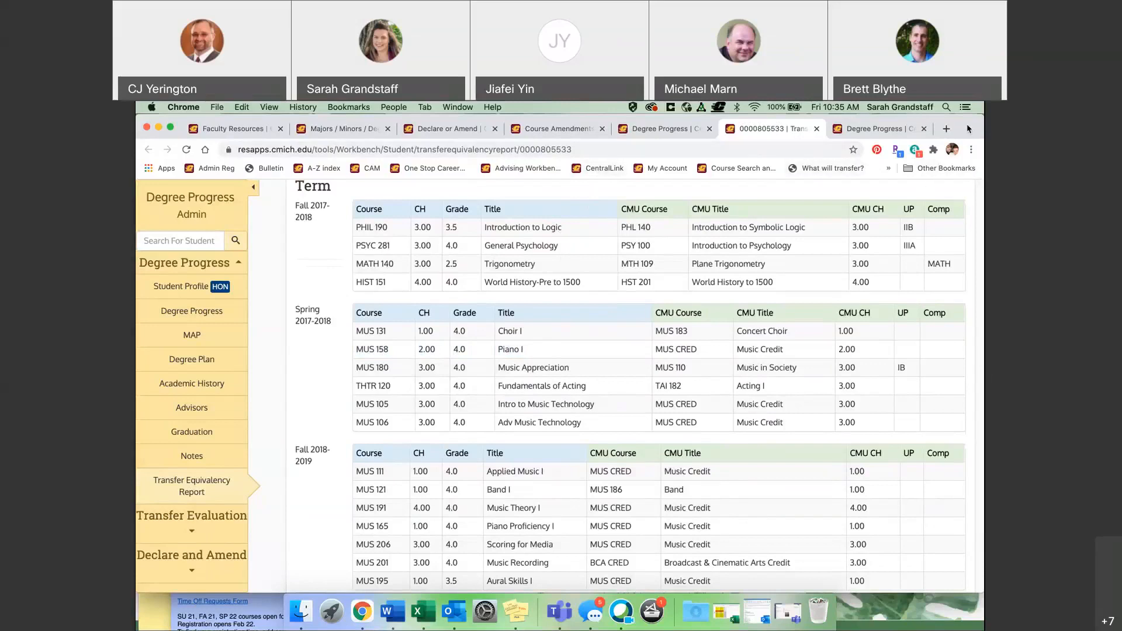
- Move the browser window slightly down and return to the Course Amendments page to look over the committed amendment
{"action": "left_click_drag", "start_coordinate": [968, 129], "coordinate": [969, 157]}
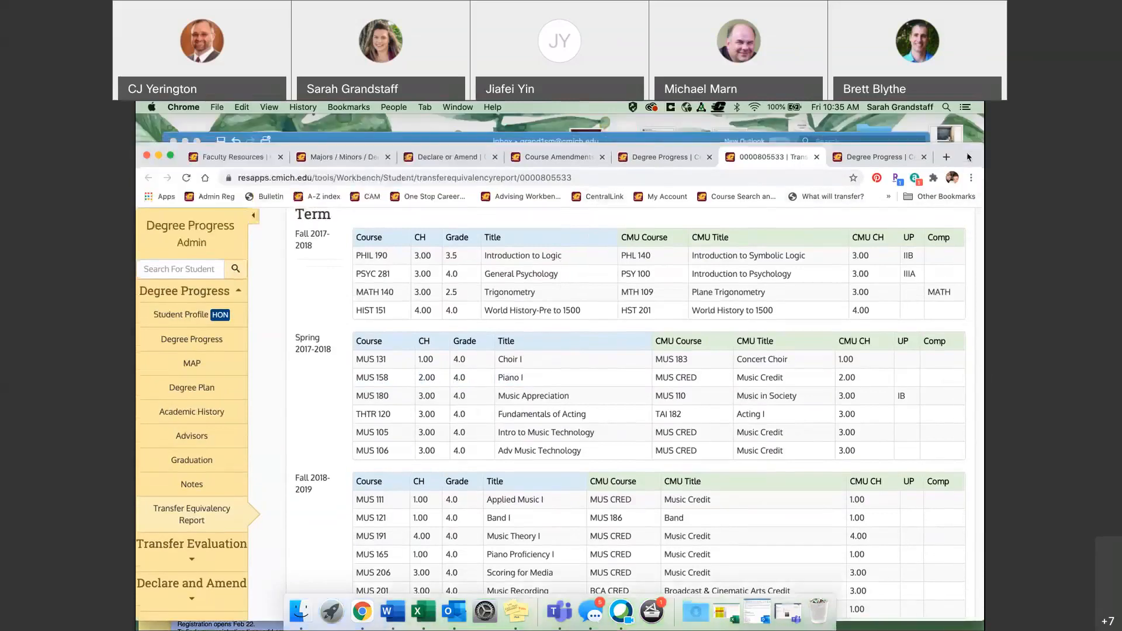
{"action": "left_click", "coordinate": [641, 159]}
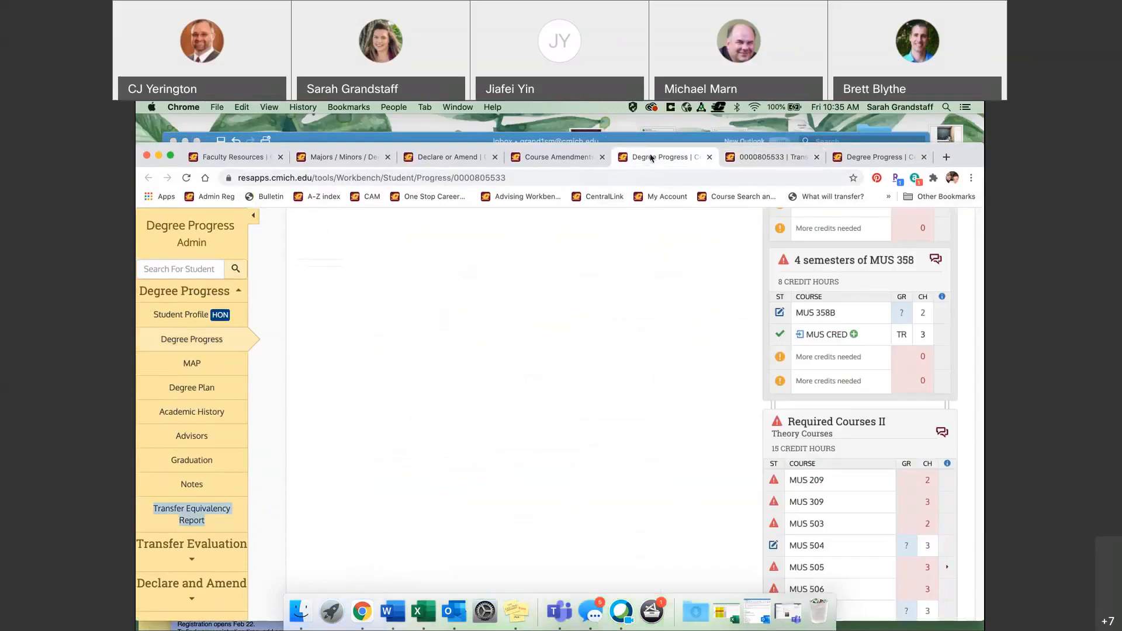
{"action": "left_click", "coordinate": [544, 155]}
{"action": "scroll", "coordinate": [559, 321], "scroll_direction": "down", "scroll_amount": 2}
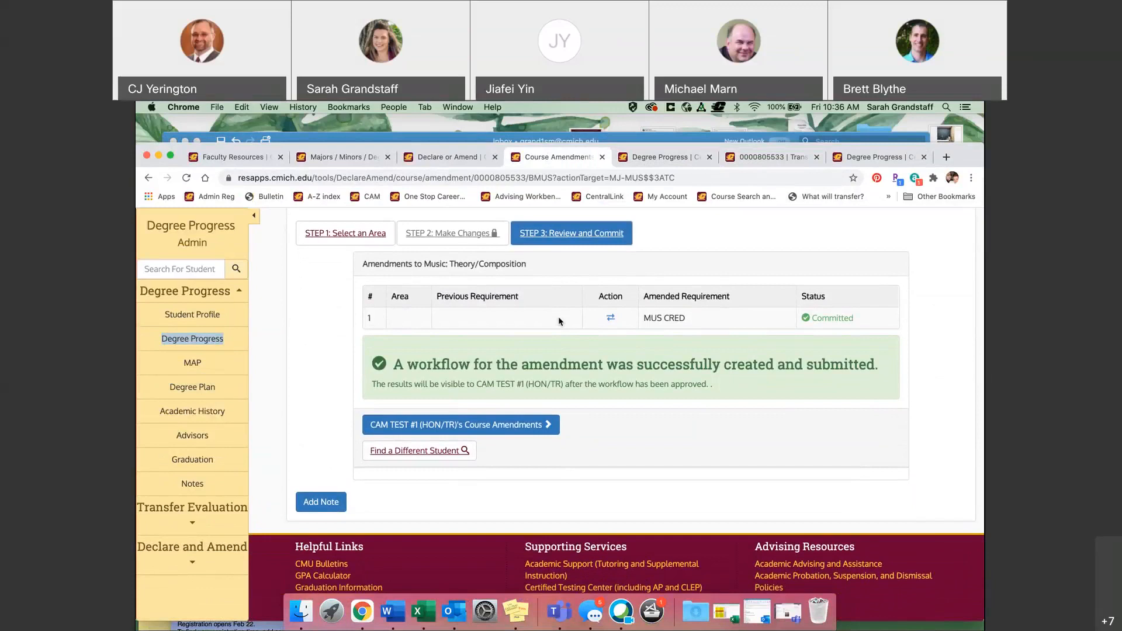
{"action": "scroll", "coordinate": [558, 316], "scroll_direction": "down", "scroll_amount": 1}
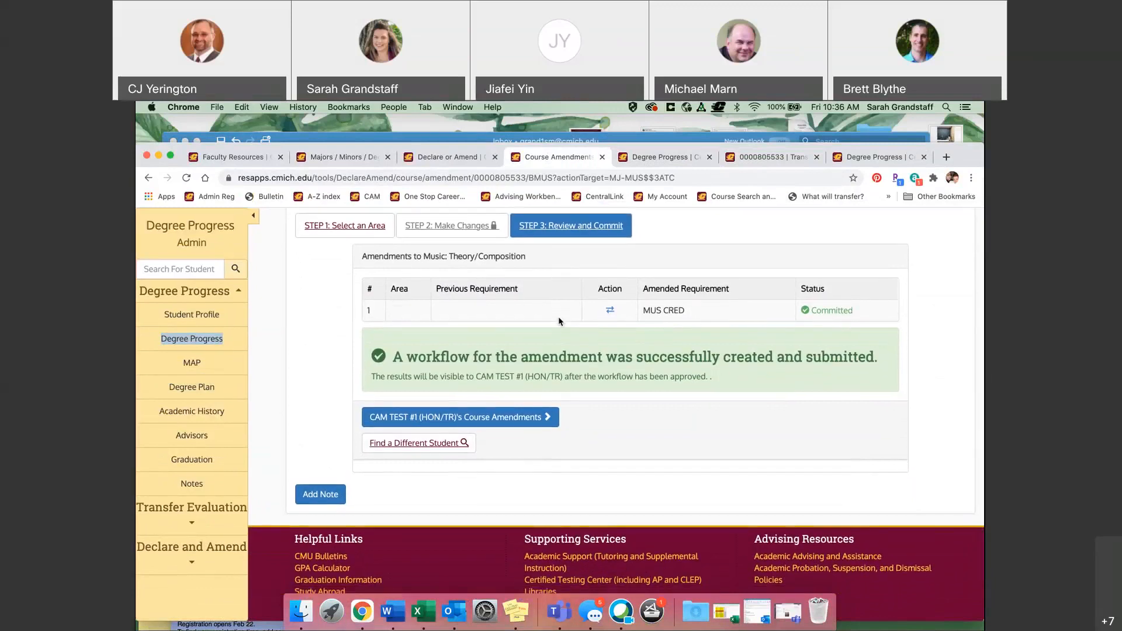
- Open the student's Course Amendment History in a new tab and restart Course Amendments at the area selection
{"action": "left_click", "coordinate": [228, 547]}
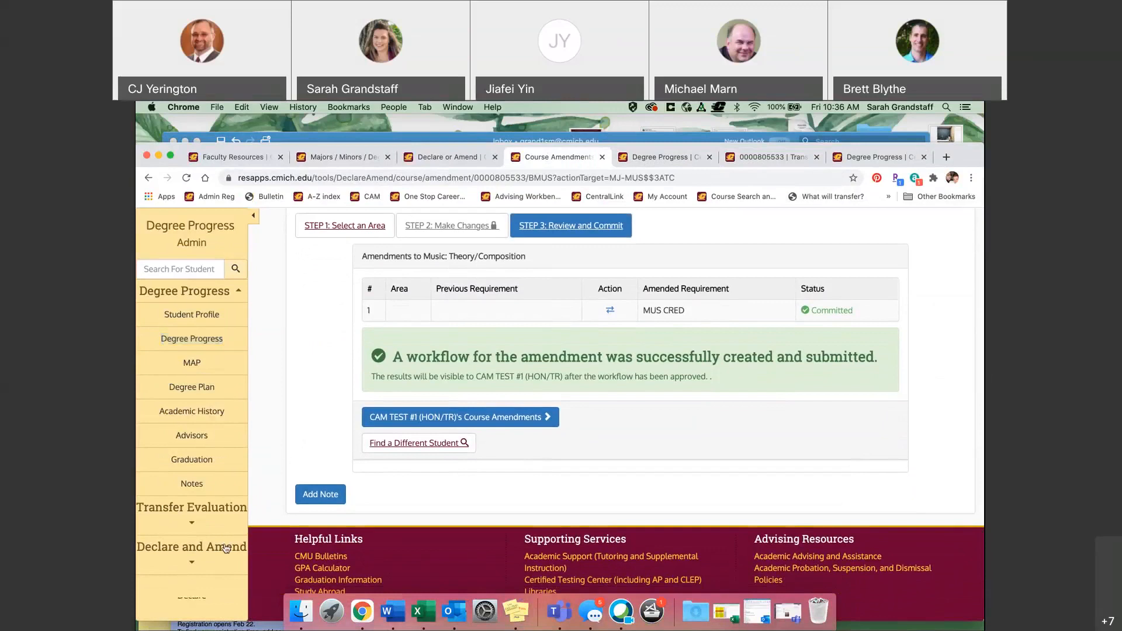
{"action": "scroll", "coordinate": [239, 354], "scroll_direction": "down", "scroll_amount": 1}
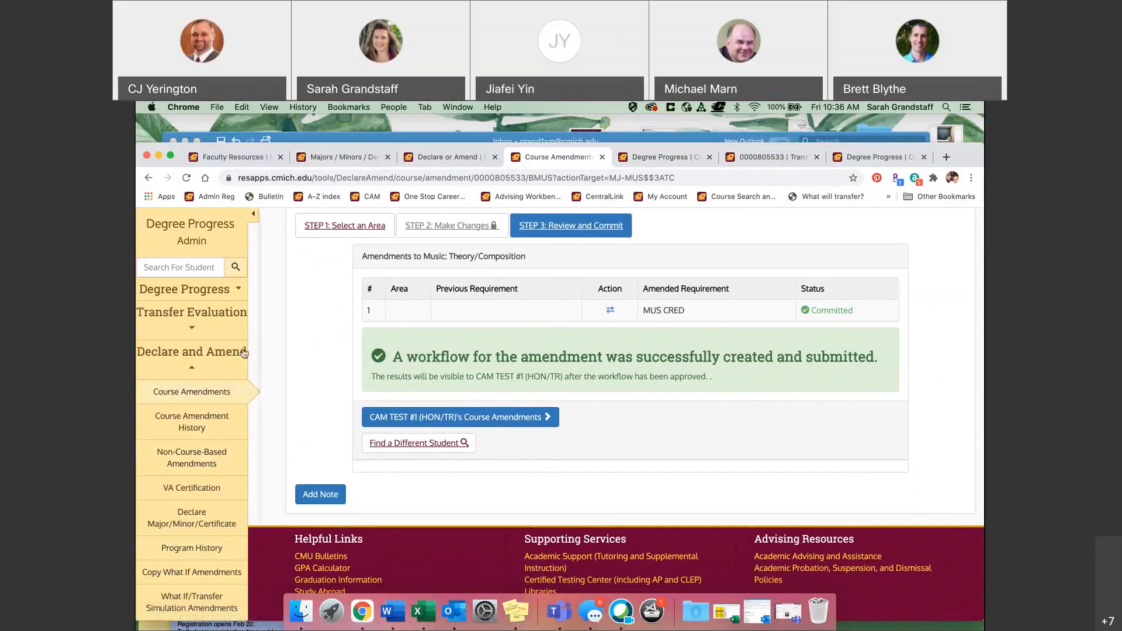
{"action": "scroll", "coordinate": [286, 364], "scroll_direction": "down", "scroll_amount": 3}
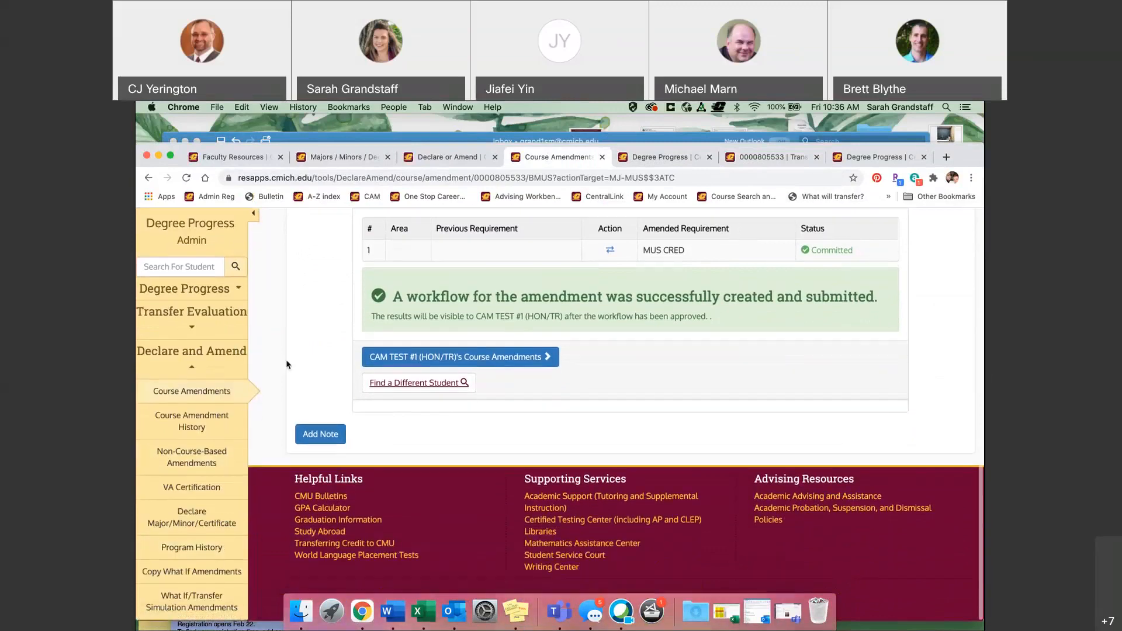
{"action": "right_click", "coordinate": [204, 424]}
{"action": "left_click", "coordinate": [221, 405]}
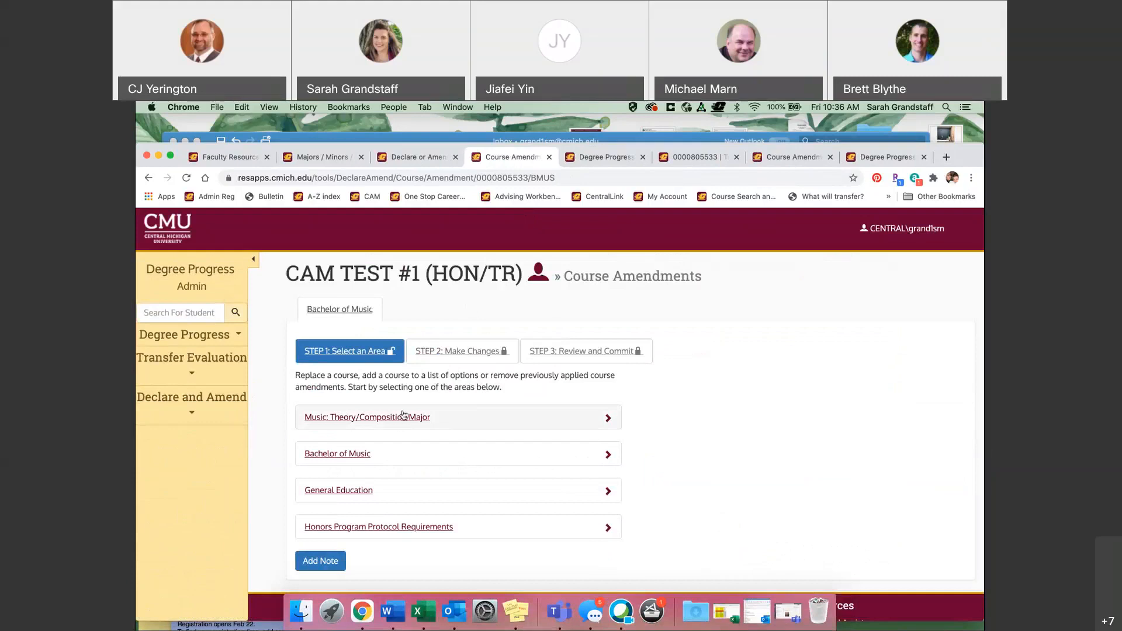
{"action": "left_click", "coordinate": [222, 403]}
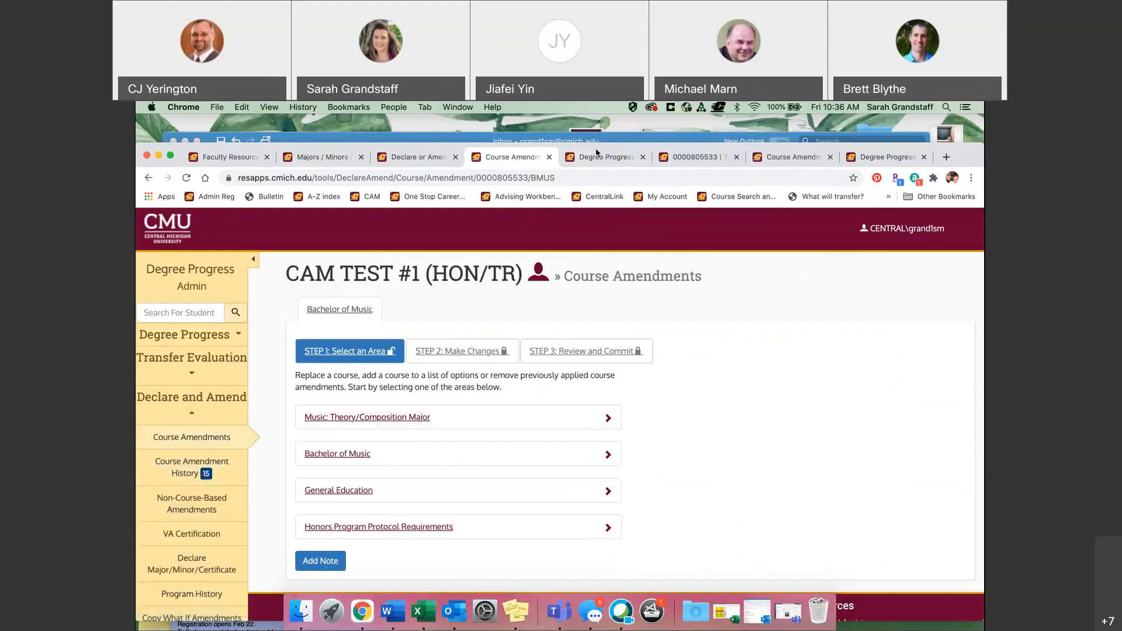
- Examine the submitted amendments in the Course Amendment History, including the 4 semesters of MUS 358 entry
{"action": "left_click", "coordinate": [794, 156]}
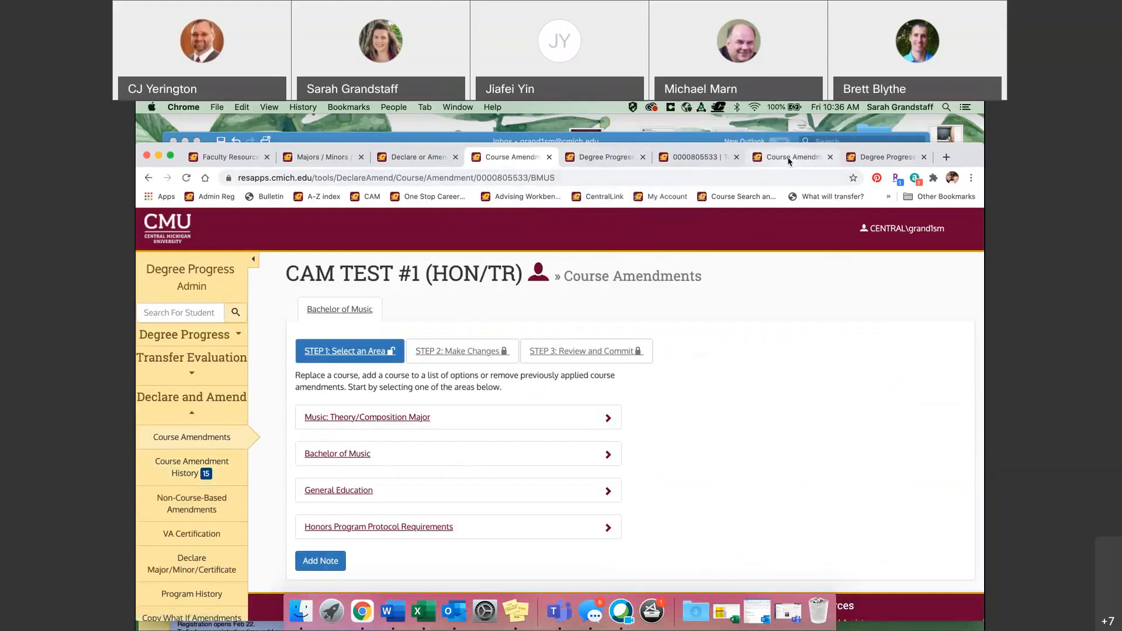
{"action": "scroll", "coordinate": [632, 320], "scroll_direction": "down", "scroll_amount": 2}
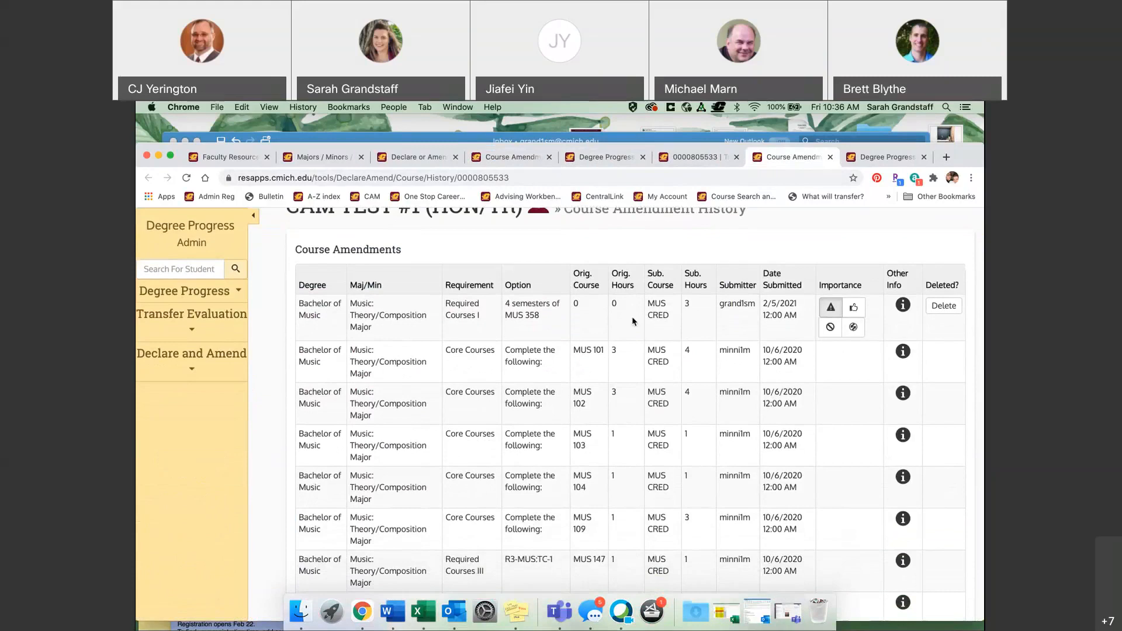
{"action": "scroll", "coordinate": [632, 316], "scroll_direction": "down", "scroll_amount": 1}
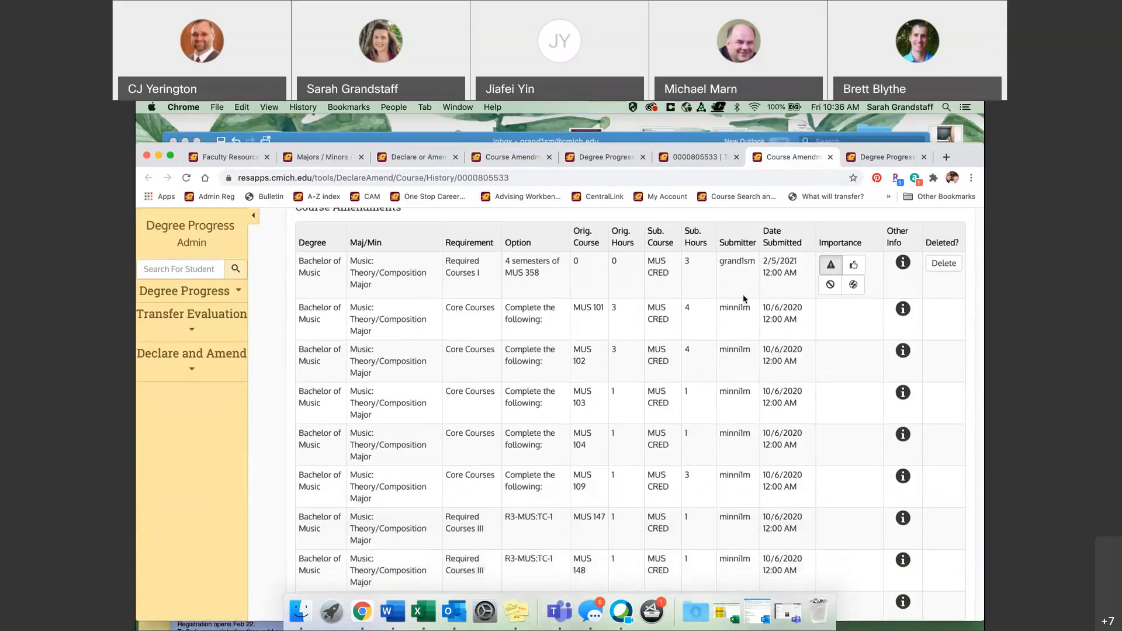
{"action": "scroll", "coordinate": [735, 496], "scroll_direction": "down", "scroll_amount": 2}
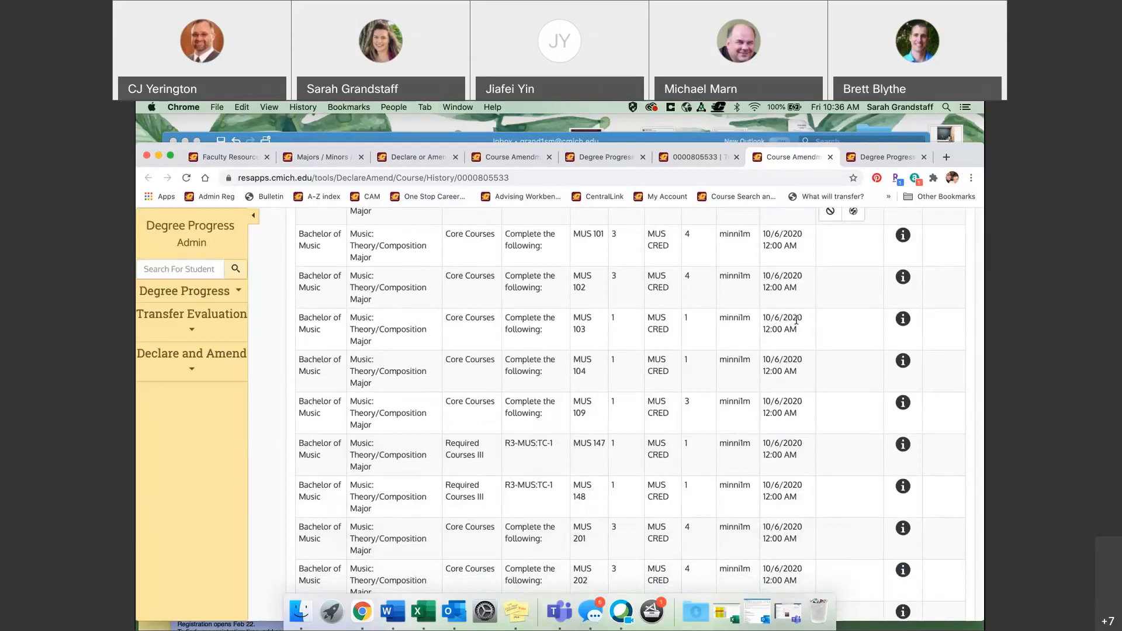
{"action": "scroll", "coordinate": [729, 438], "scroll_direction": "down", "scroll_amount": 1}
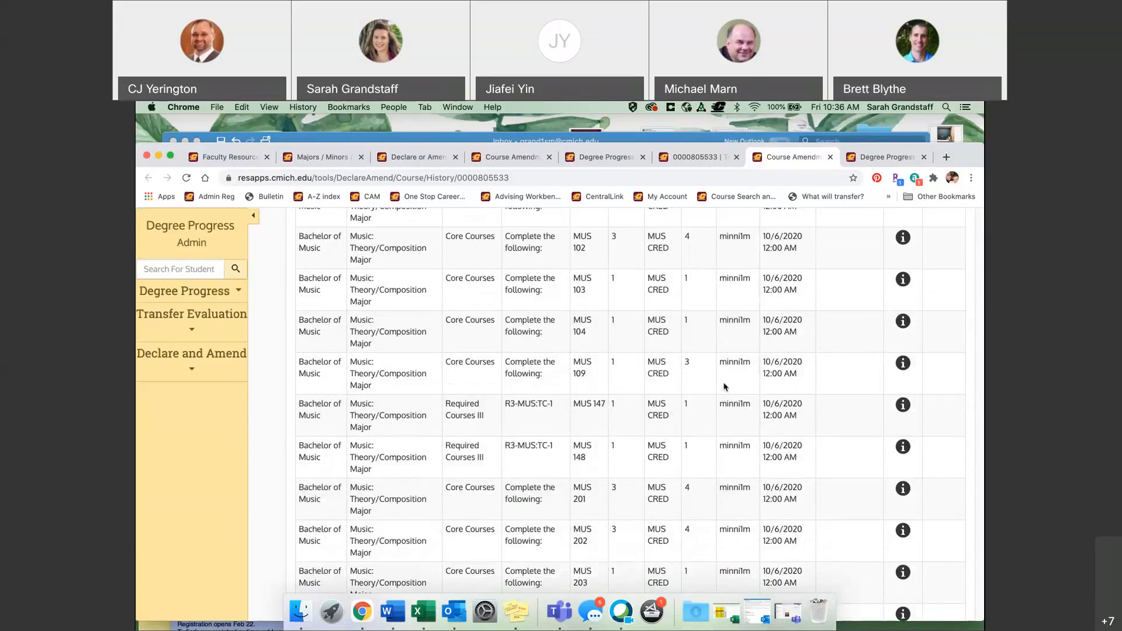
{"action": "scroll", "coordinate": [759, 314], "scroll_direction": "up", "scroll_amount": 4}
{"action": "scroll", "coordinate": [762, 317], "scroll_direction": "down", "scroll_amount": 1}
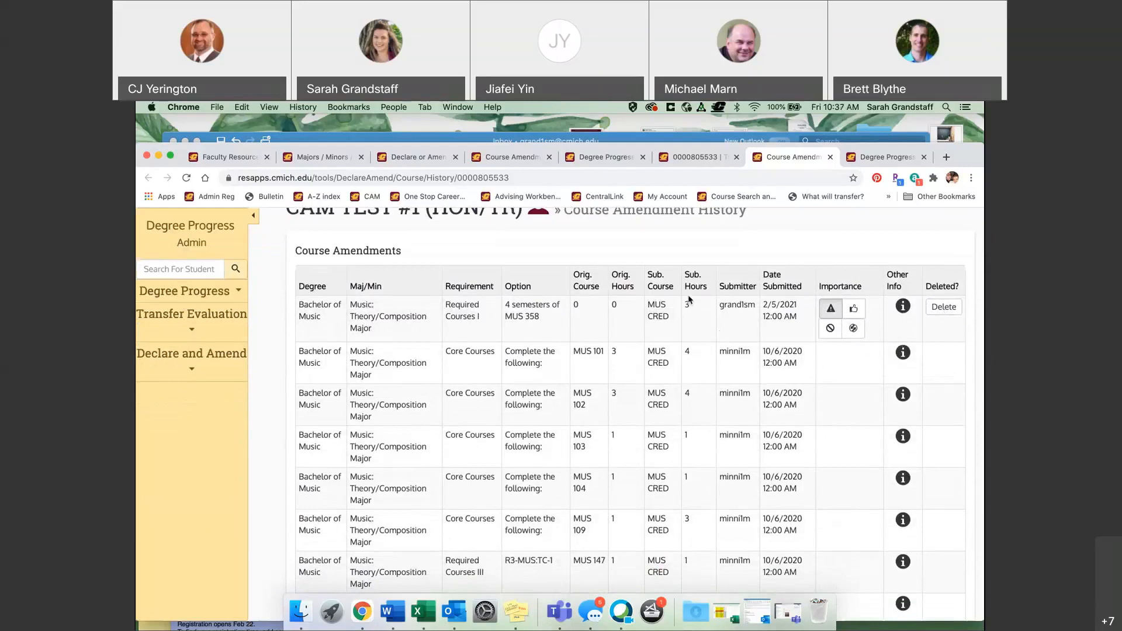
- Open the Music: Theory/Composition Major area for amending and look through its Core Courses and Required Courses I sections
{"action": "left_click", "coordinate": [500, 157]}
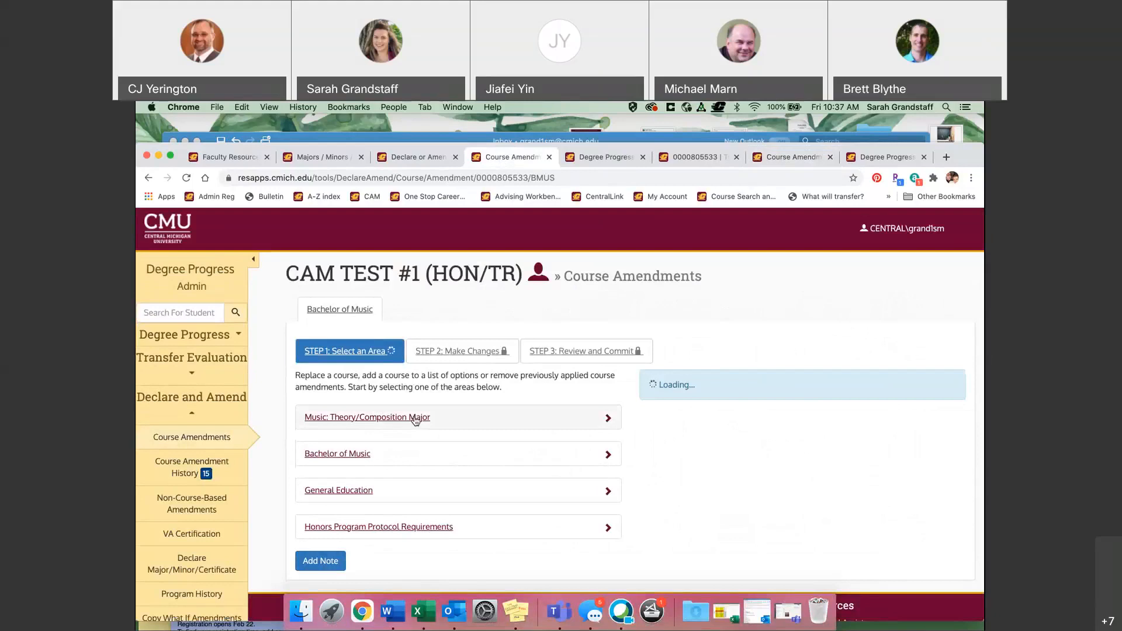
{"action": "left_click", "coordinate": [415, 418]}
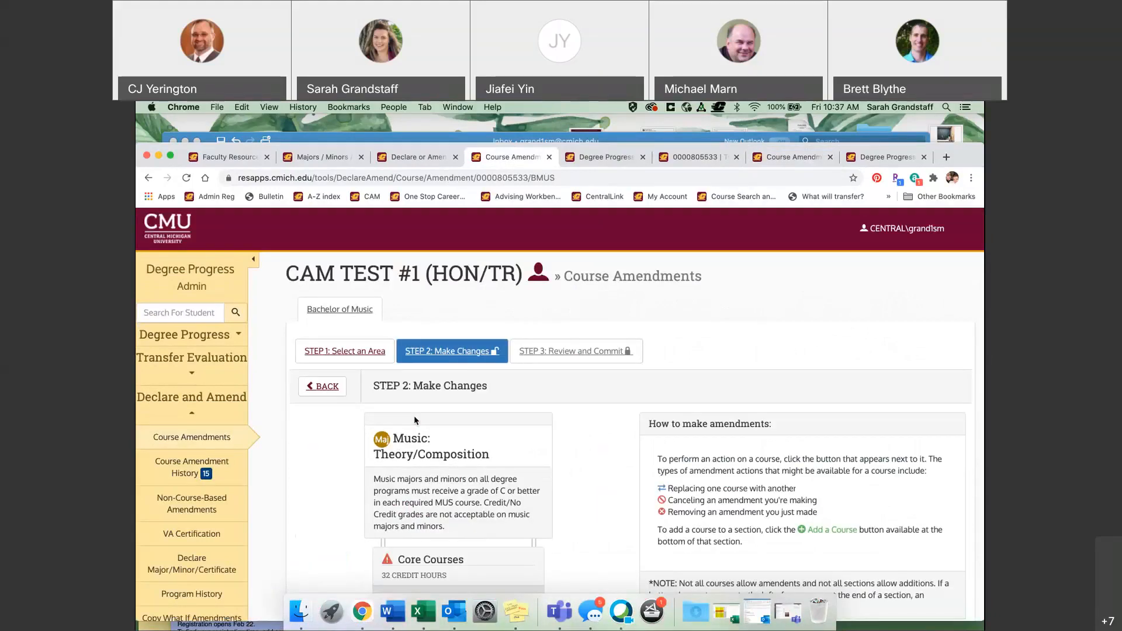
{"action": "scroll", "coordinate": [457, 474], "scroll_direction": "down", "scroll_amount": 15}
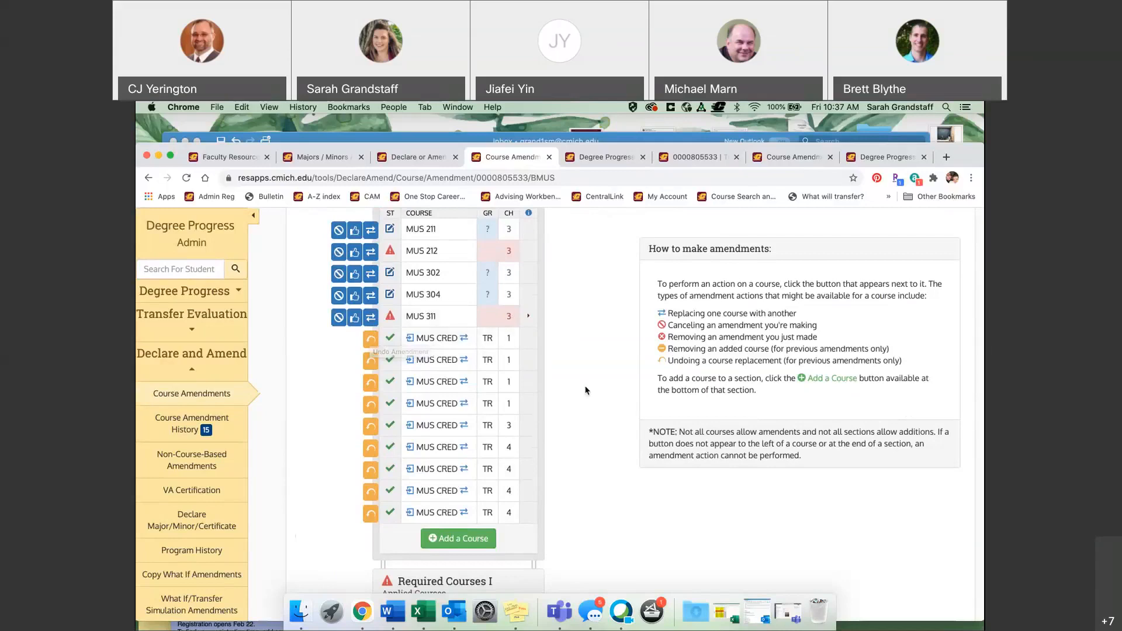
{"action": "scroll", "coordinate": [586, 391], "scroll_direction": "down", "scroll_amount": 2}
{"action": "scroll", "coordinate": [586, 391], "scroll_direction": "down", "scroll_amount": 10}
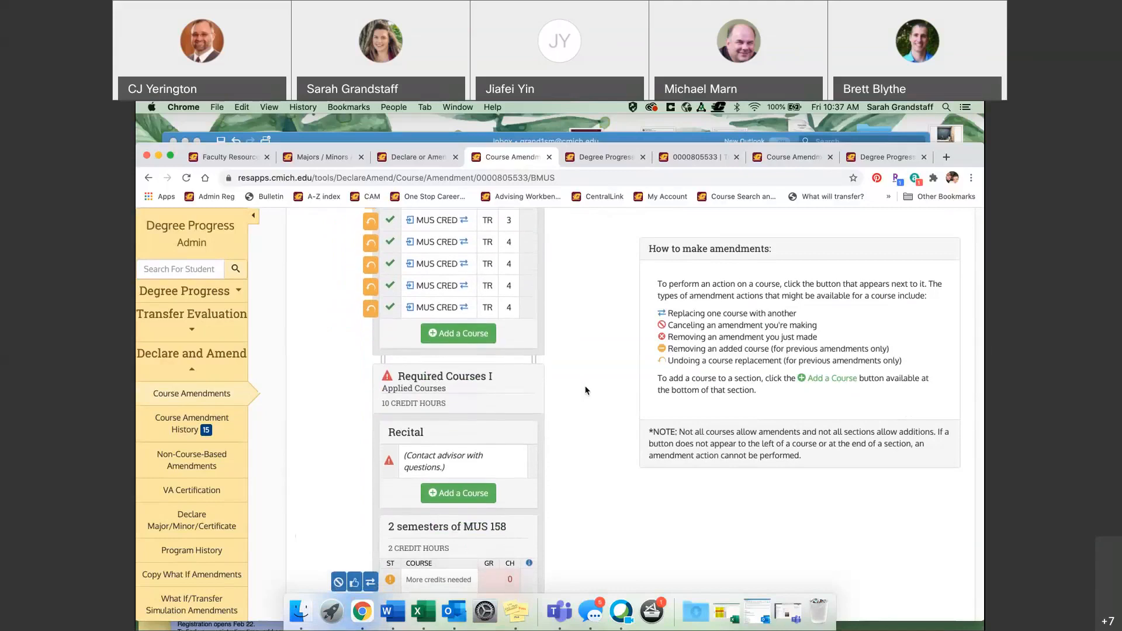
{"action": "scroll", "coordinate": [586, 390], "scroll_direction": "down", "scroll_amount": 2}
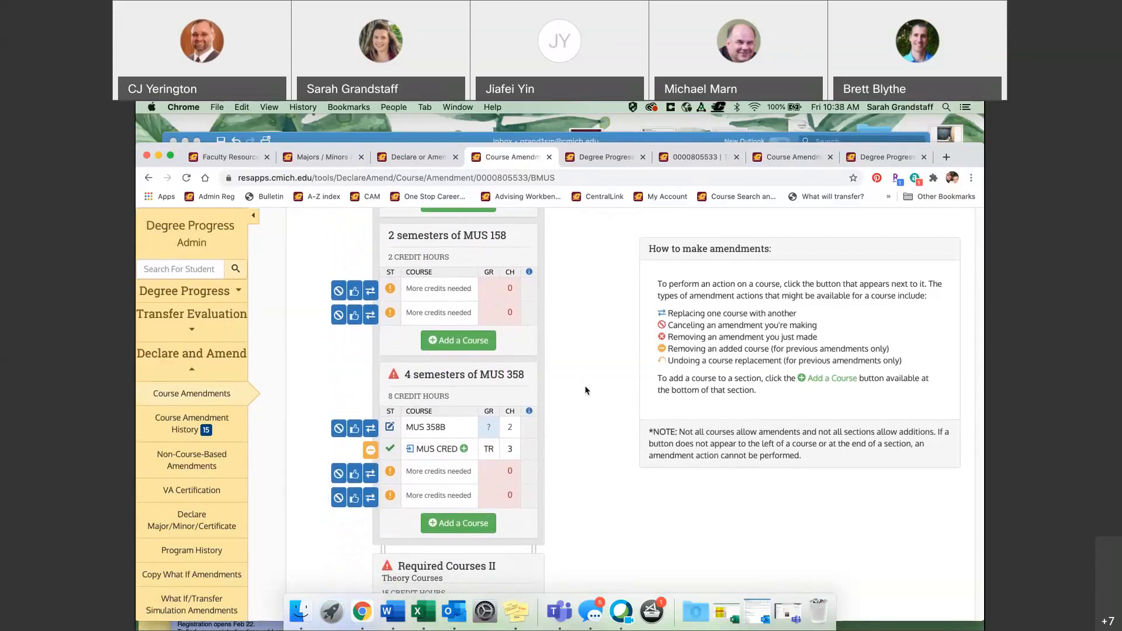
{"action": "scroll", "coordinate": [586, 391], "scroll_direction": "up", "scroll_amount": 4}
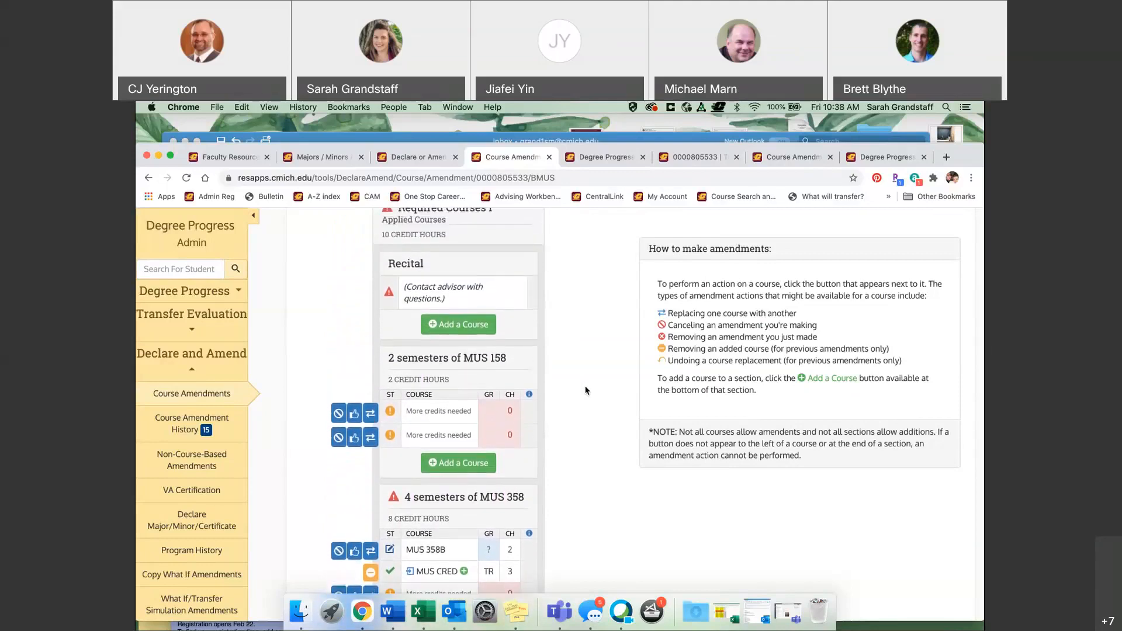
{"action": "scroll", "coordinate": [586, 391], "scroll_direction": "up", "scroll_amount": 10}
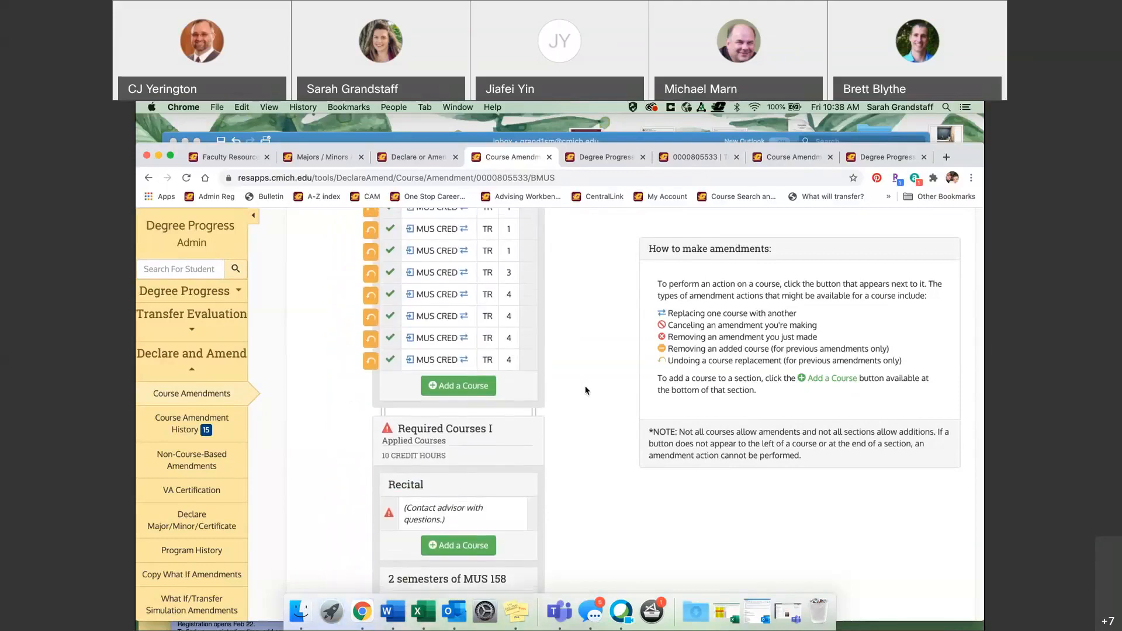
{"action": "scroll", "coordinate": [370, 327], "scroll_direction": "up", "scroll_amount": 2}
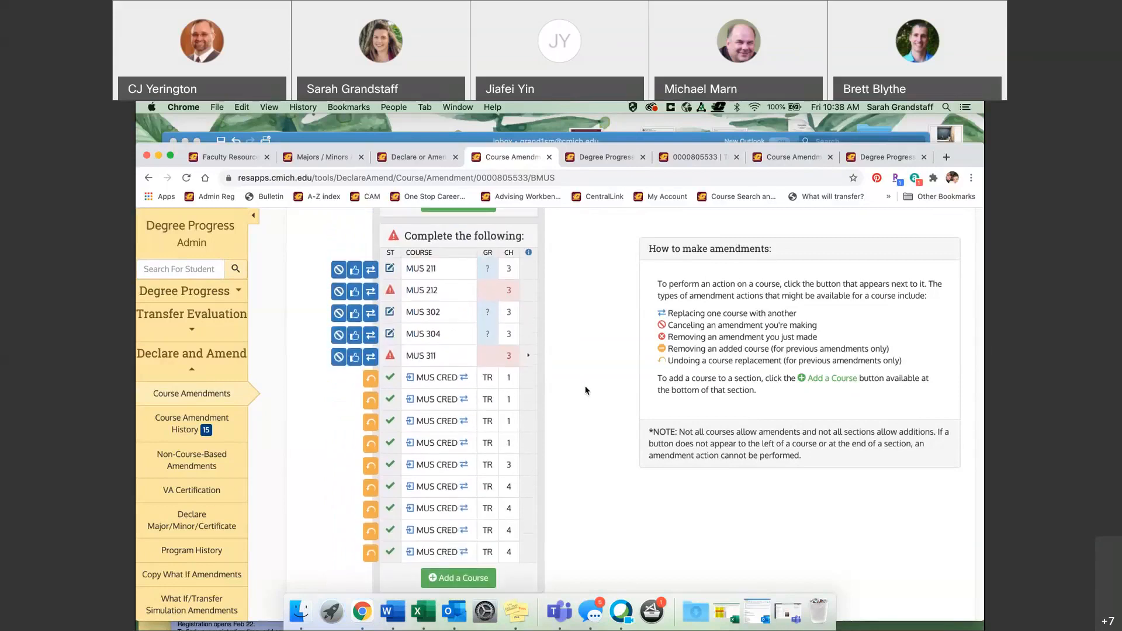
- Start a replacement for MUS 311 and search for ENG 101 to review the matching course options
{"action": "left_click", "coordinate": [370, 355]}
{"action": "left_click", "coordinate": [415, 389]}
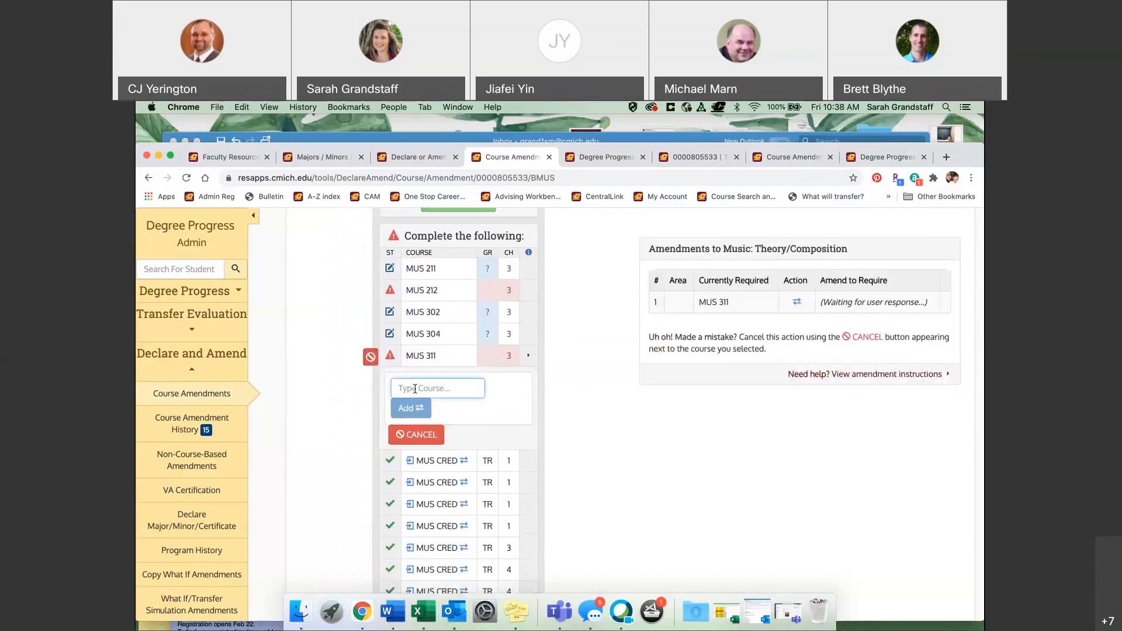
{"action": "type", "text": "ENG 101"}
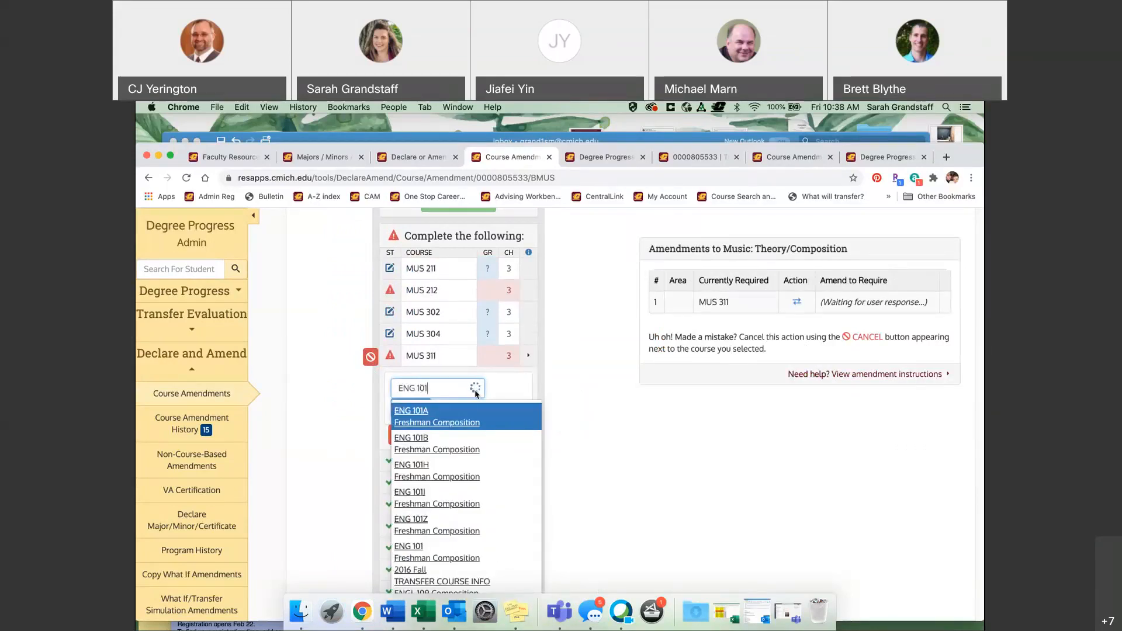
{"action": "scroll", "coordinate": [475, 374], "scroll_direction": "down", "scroll_amount": 3}
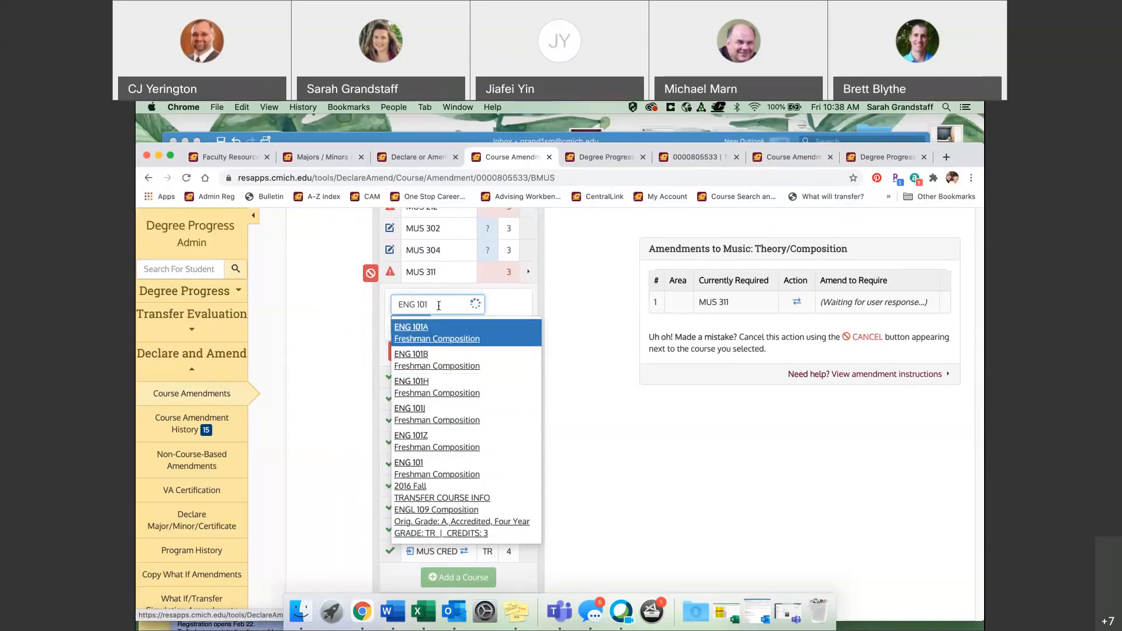
- Search for BCA 525 as the replacement course and look through the listed course variants
{"action": "key", "text": "super+a"}
{"action": "type", "text": "bCA 525"}
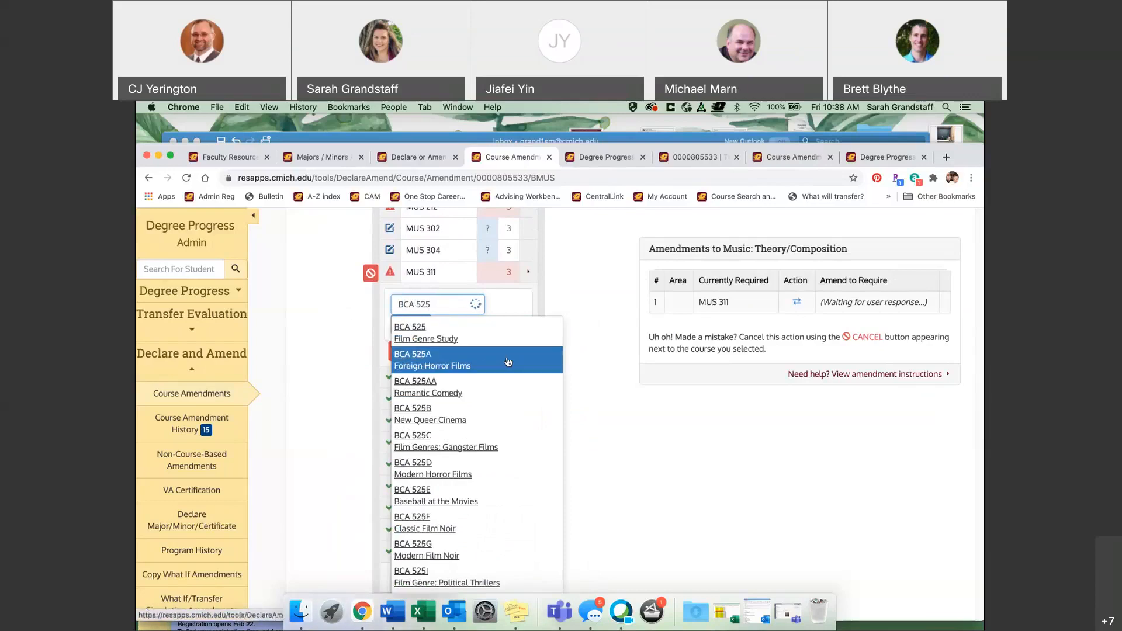
{"action": "scroll", "coordinate": [505, 368], "scroll_direction": "down", "scroll_amount": 2}
{"action": "scroll", "coordinate": [485, 489], "scroll_direction": "down", "scroll_amount": 2}
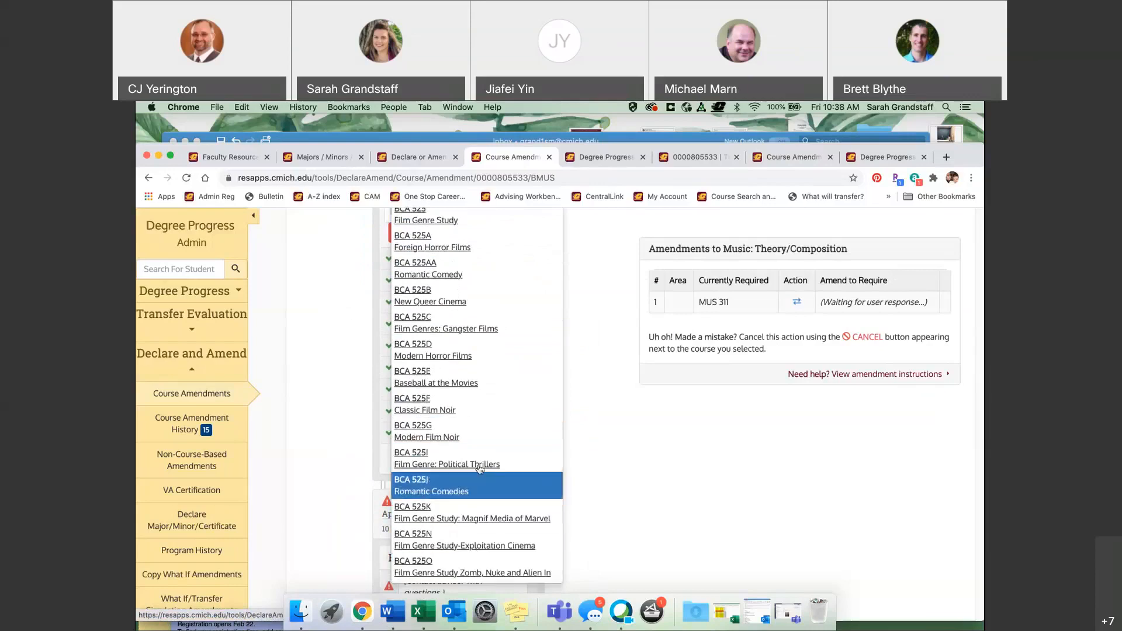
{"action": "scroll", "coordinate": [495, 326], "scroll_direction": "up", "scroll_amount": 3}
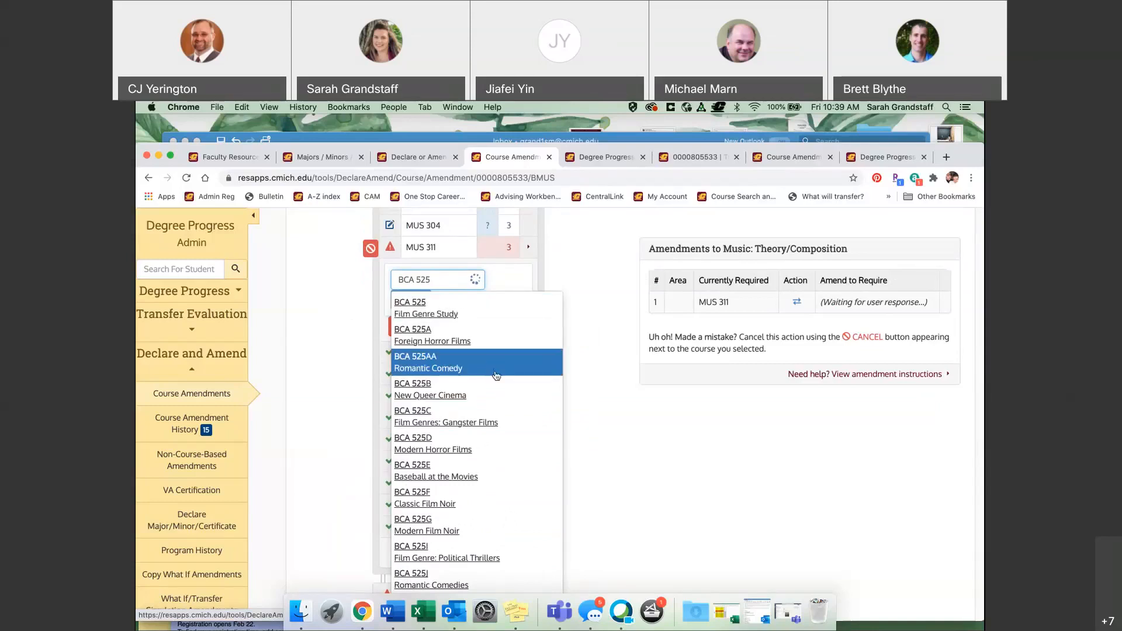
{"action": "scroll", "coordinate": [496, 375], "scroll_direction": "down", "scroll_amount": 1}
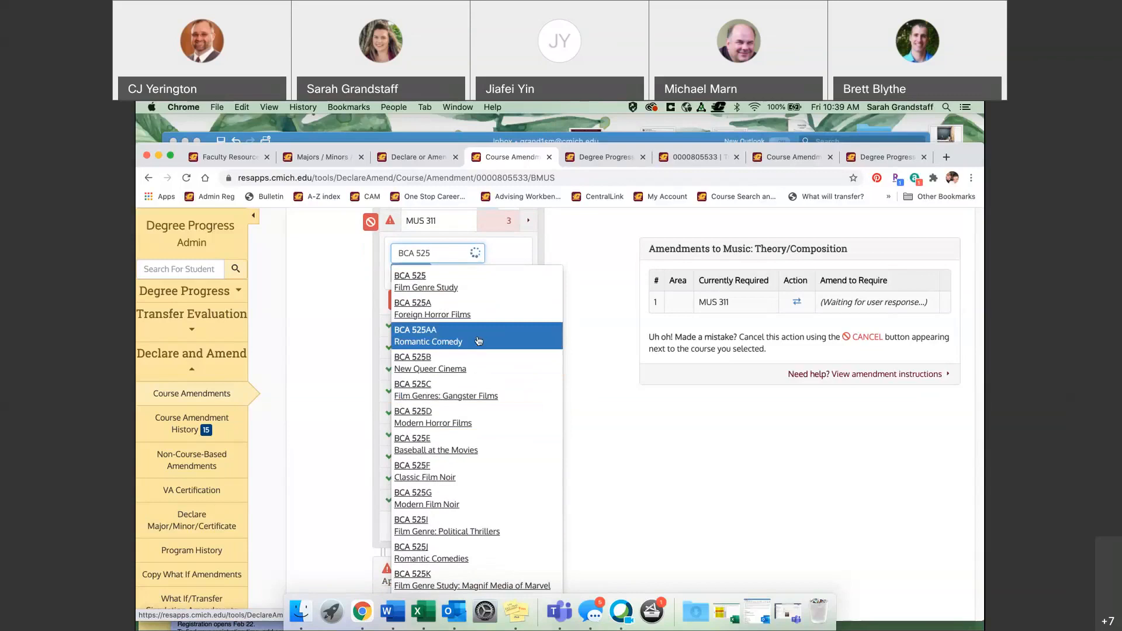
{"action": "scroll", "coordinate": [478, 341], "scroll_direction": "down", "scroll_amount": 1}
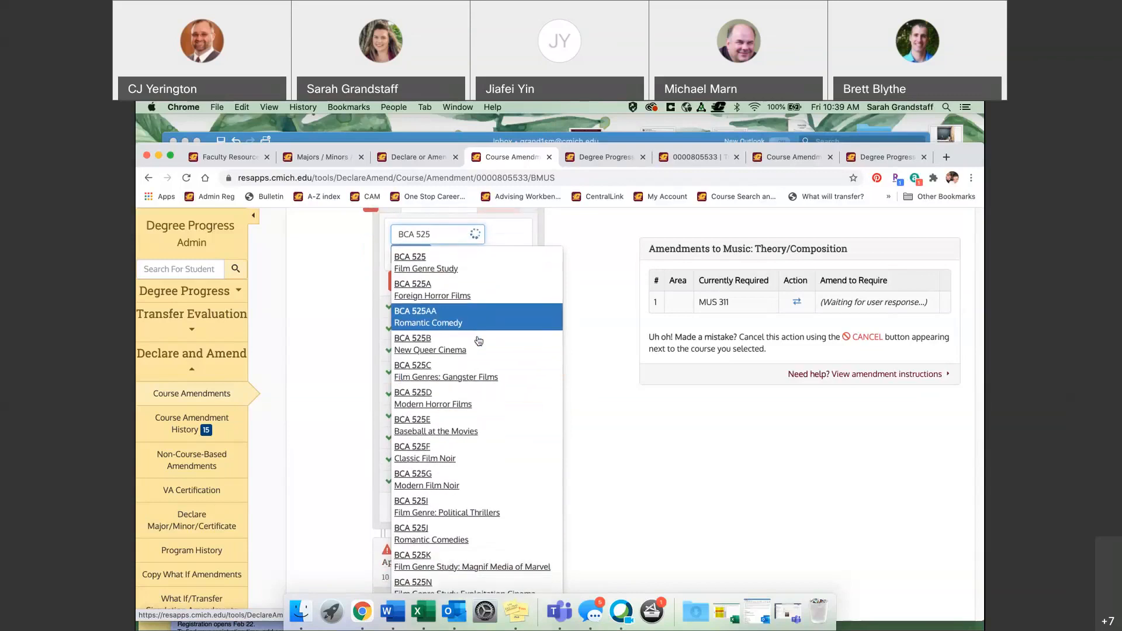
{"action": "scroll", "coordinate": [479, 340], "scroll_direction": "up", "scroll_amount": 2}
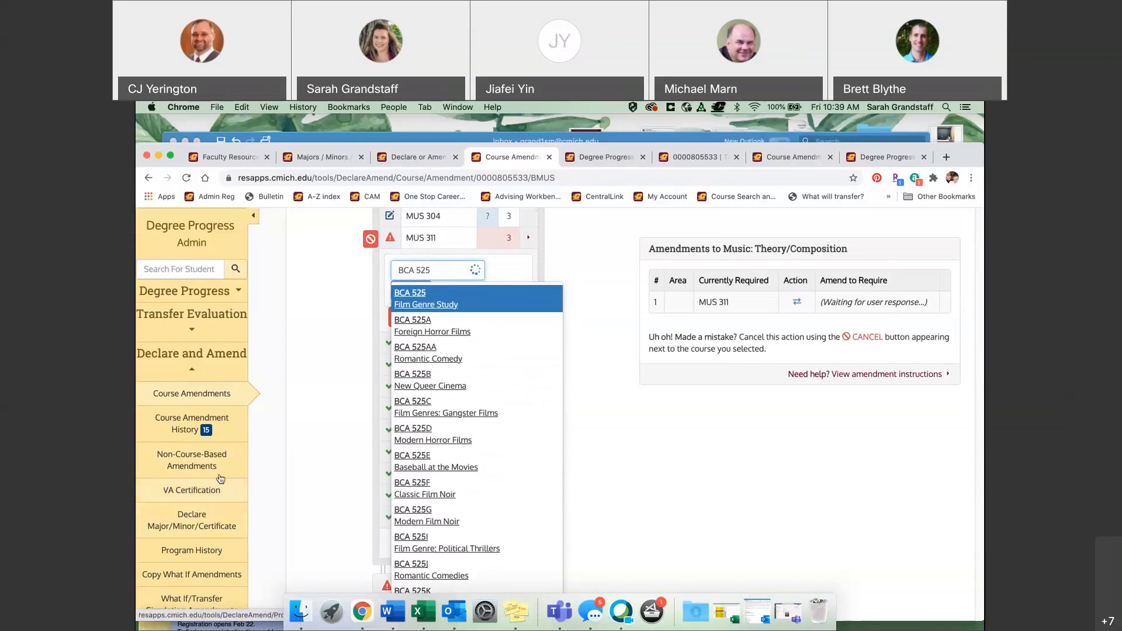
- Open the student's Academic History in a new tab and look over the undergraduate courses
{"action": "left_click", "coordinate": [226, 293]}
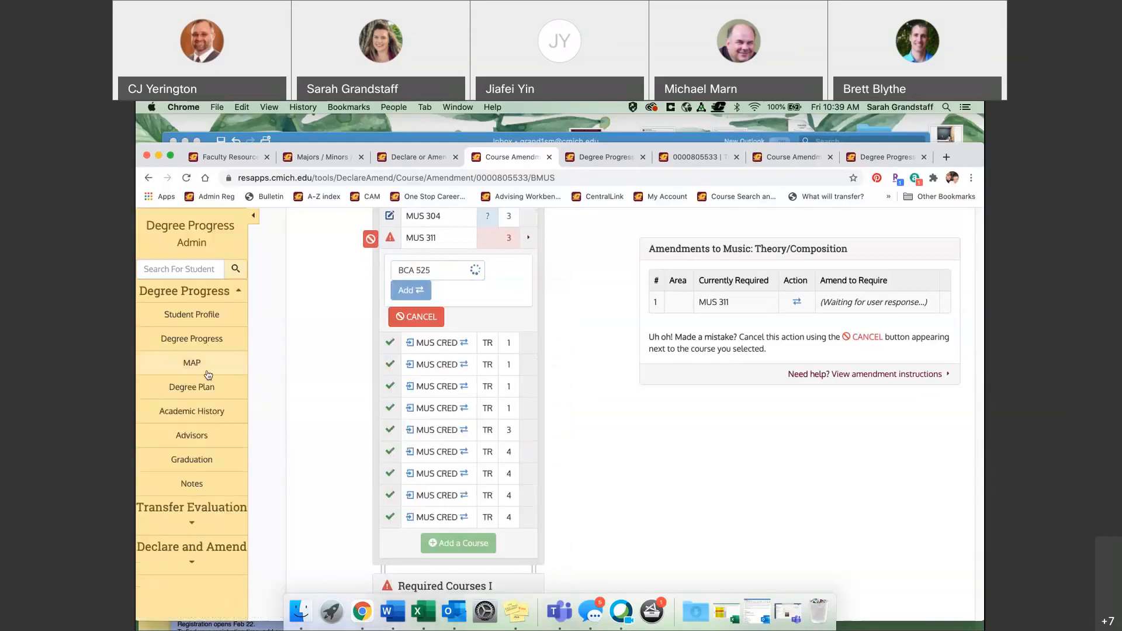
{"action": "right_click", "coordinate": [216, 408]}
{"action": "left_click", "coordinate": [261, 409]}
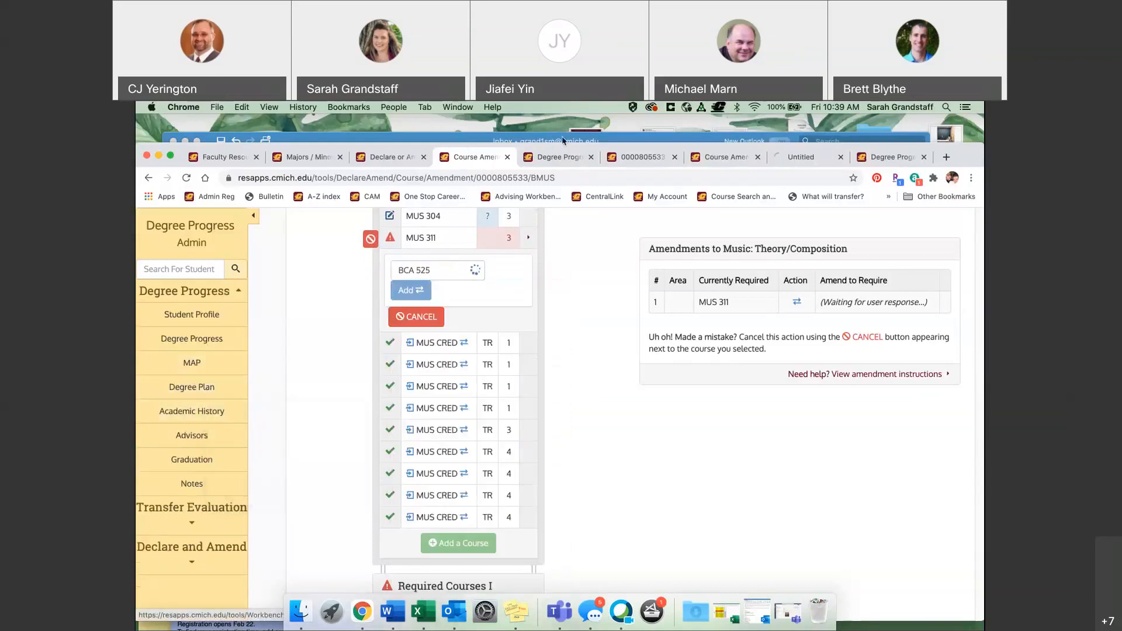
{"action": "left_click", "coordinate": [801, 158]}
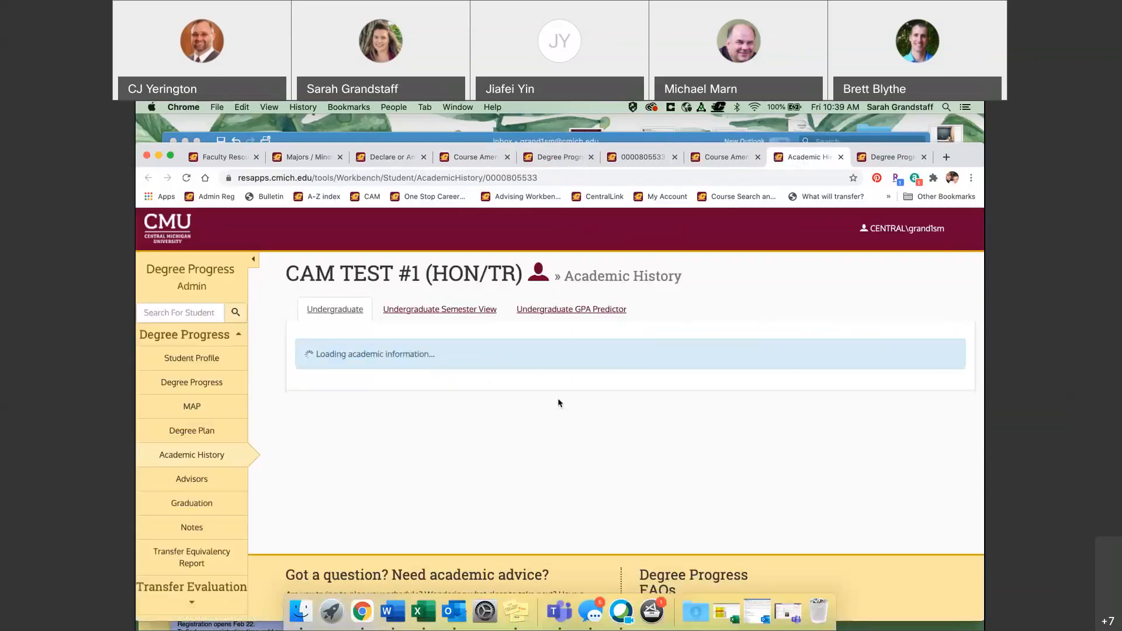
{"action": "scroll", "coordinate": [558, 403], "scroll_direction": "down", "scroll_amount": 1}
{"action": "scroll", "coordinate": [558, 403], "scroll_direction": "down", "scroll_amount": 2}
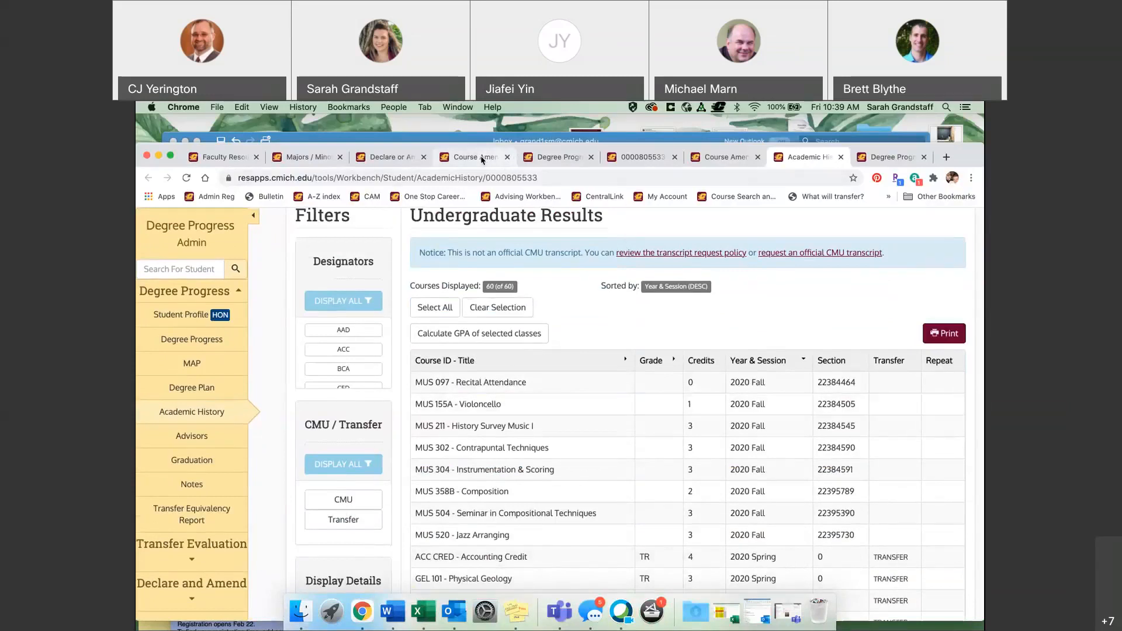
- Return to the MUS 311 replacement, search for MUS 155 and select the student's 2020 Fall MUS 155A Violoncello record
{"action": "left_click", "coordinate": [500, 161]}
{"action": "scroll", "coordinate": [449, 313], "scroll_direction": "up", "scroll_amount": 1}
{"action": "left_click_drag", "start_coordinate": [443, 320], "coordinate": [379, 321]}
{"action": "type", "text": "mus 155"}
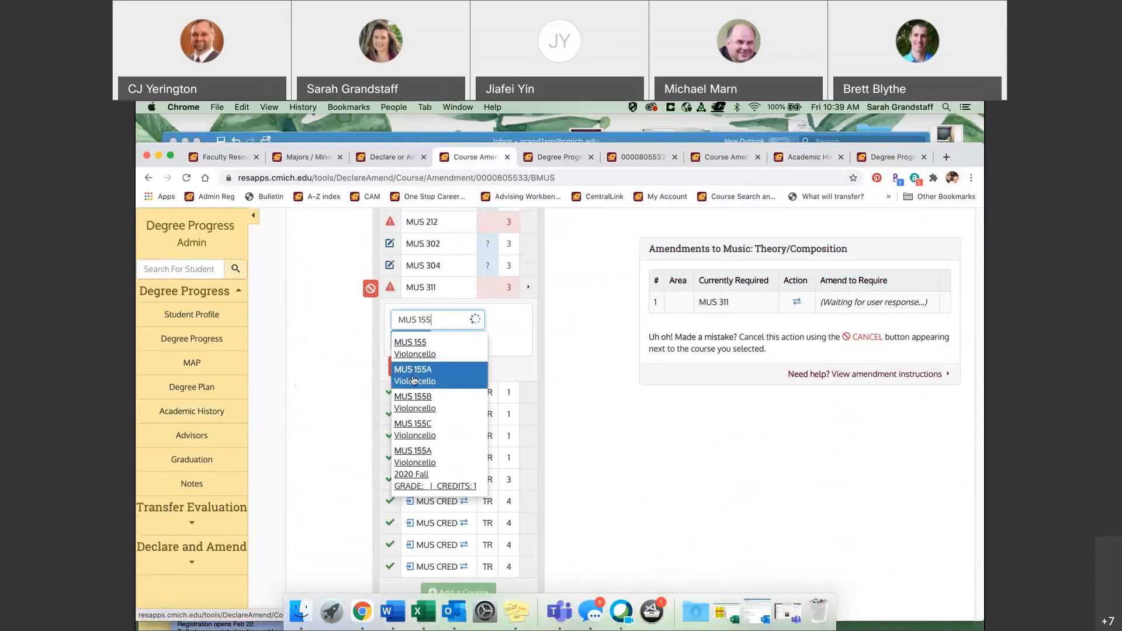
{"action": "left_click", "coordinate": [438, 471]}
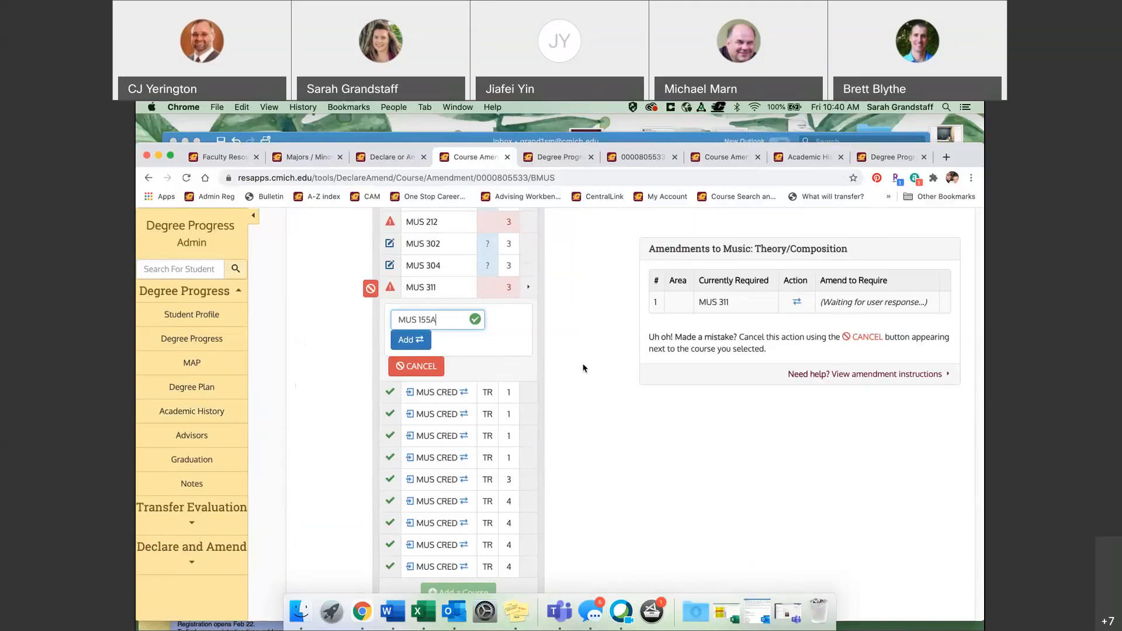
{"action": "scroll", "coordinate": [583, 368], "scroll_direction": "up", "scroll_amount": 15}
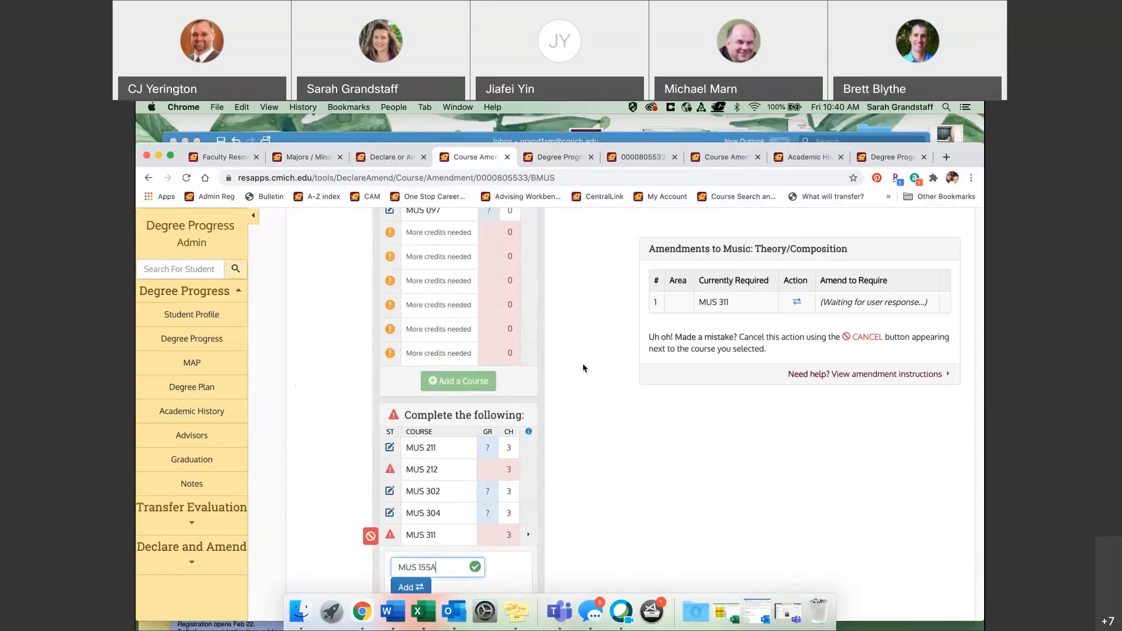
- Cancel the pending replacement for MUS 311
{"action": "scroll", "coordinate": [582, 368], "scroll_direction": "down", "scroll_amount": 3}
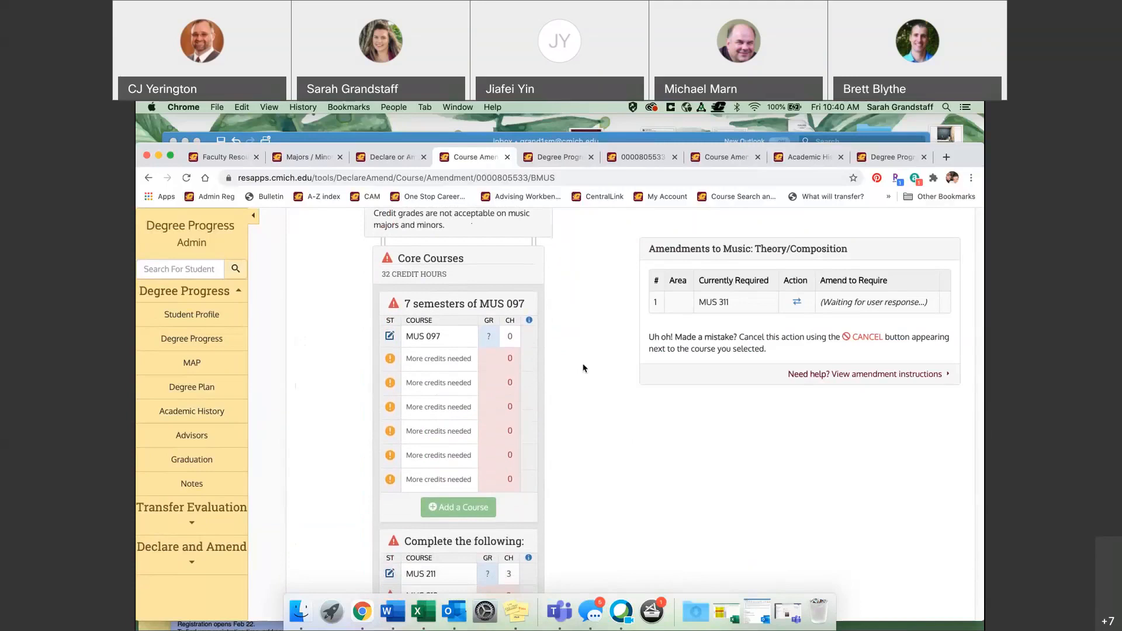
{"action": "scroll", "coordinate": [583, 368], "scroll_direction": "down", "scroll_amount": 12}
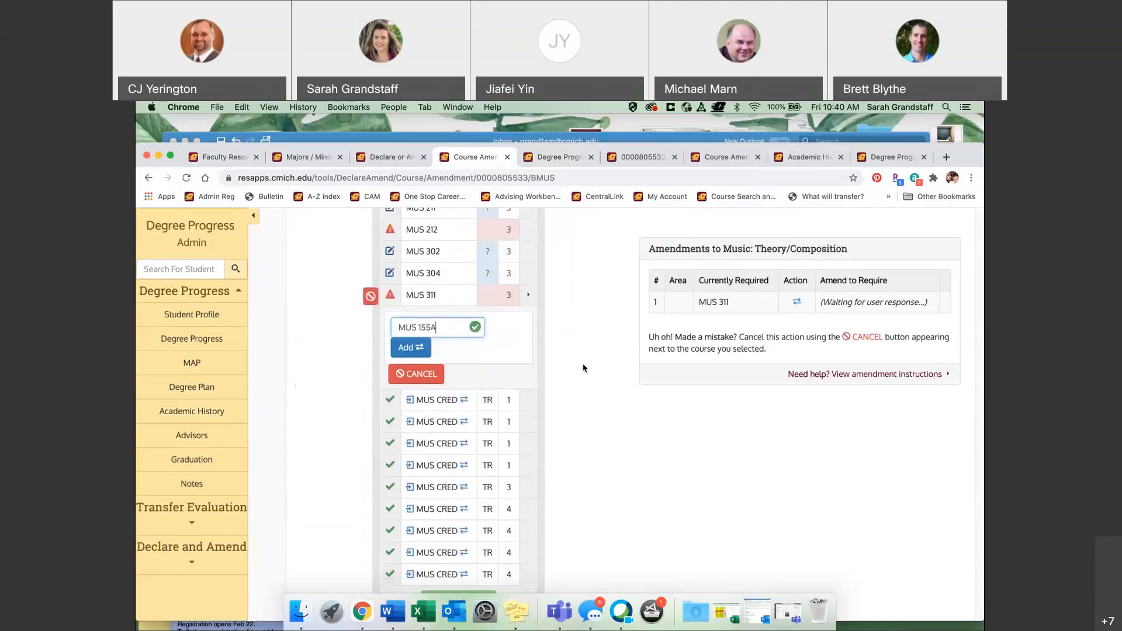
{"action": "left_click", "coordinate": [415, 373]}
- Start adding a course to the 7 semesters of MUS 097 section, search for MUS CRED and add the student's 3-credit transfer record
{"action": "scroll", "coordinate": [544, 383], "scroll_direction": "up", "scroll_amount": 10}
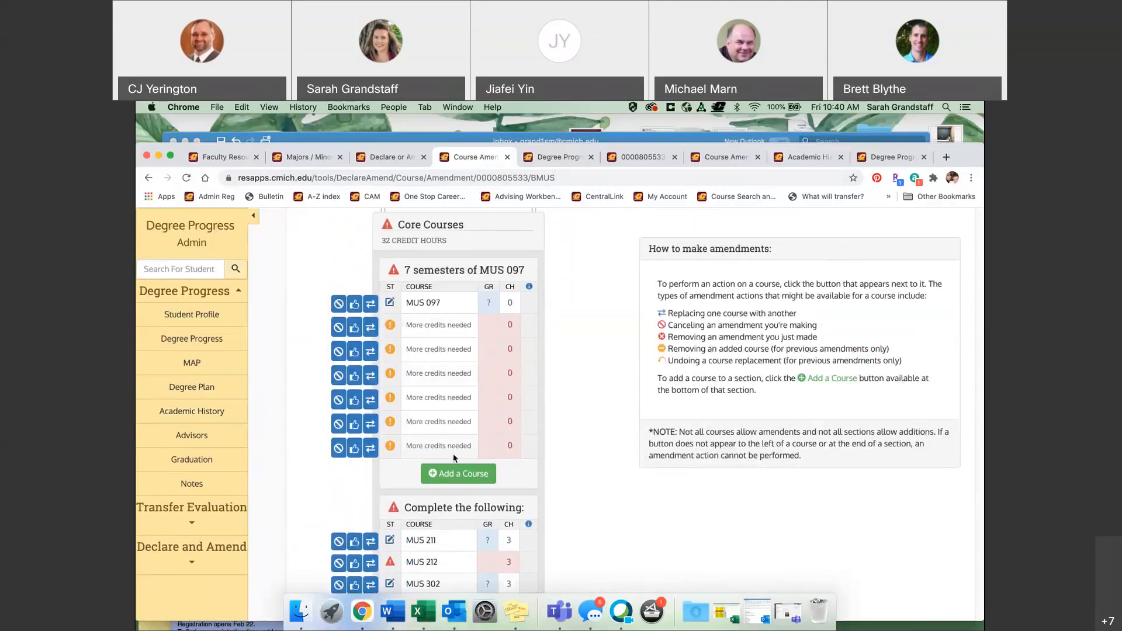
{"action": "left_click", "coordinate": [474, 474]}
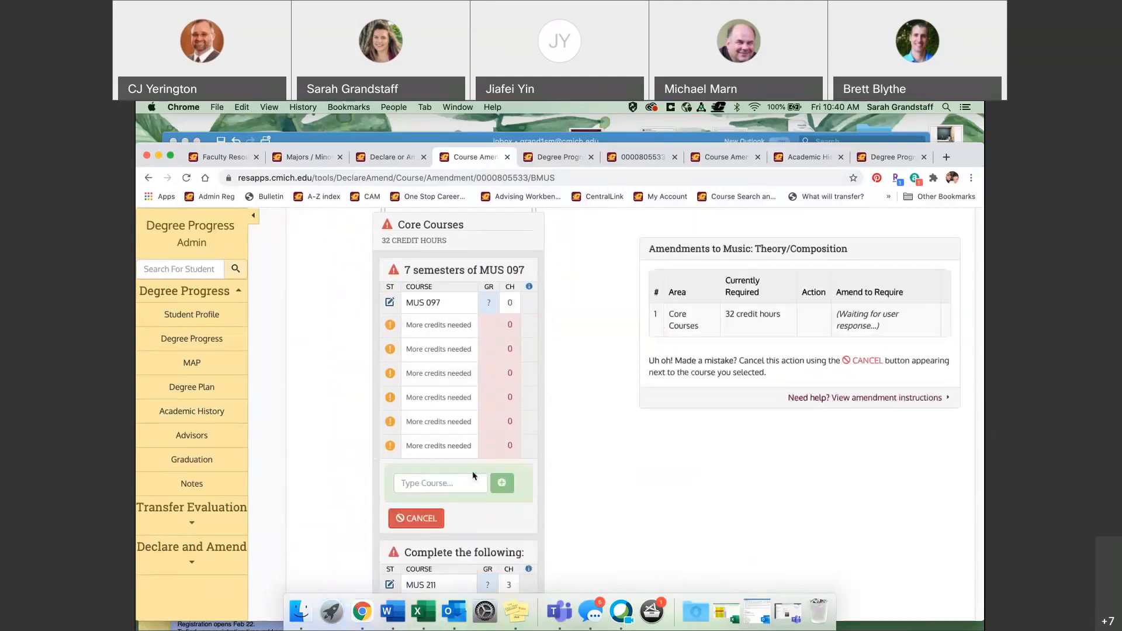
{"action": "left_click", "coordinate": [450, 487]}
{"action": "type", "text": "mus cred"}
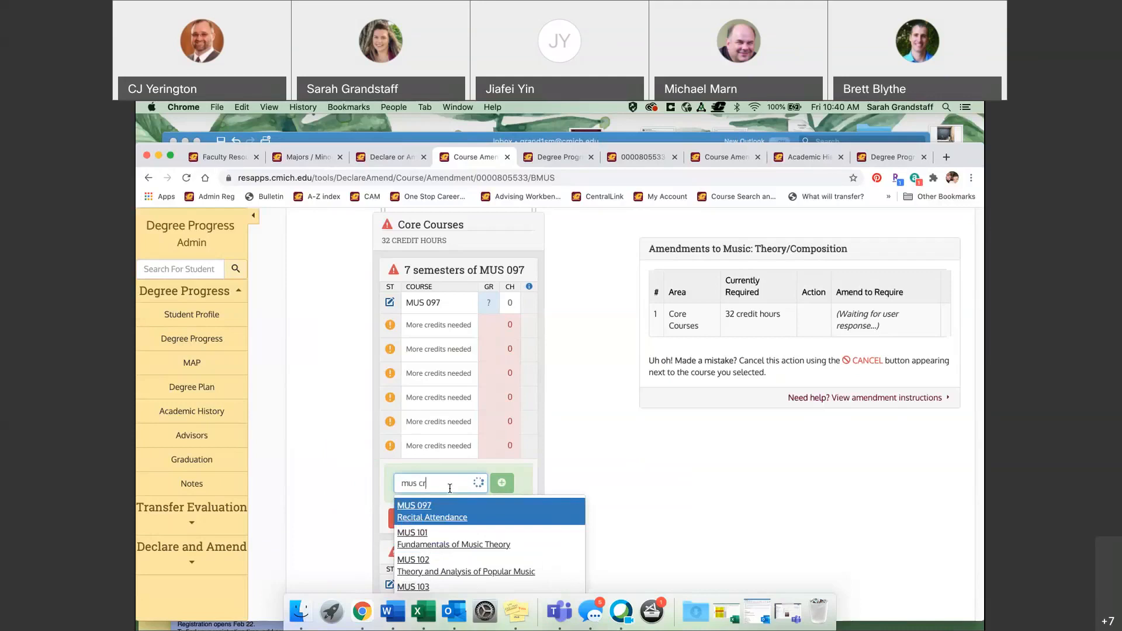
{"action": "scroll", "coordinate": [481, 526], "scroll_direction": "down", "scroll_amount": 3}
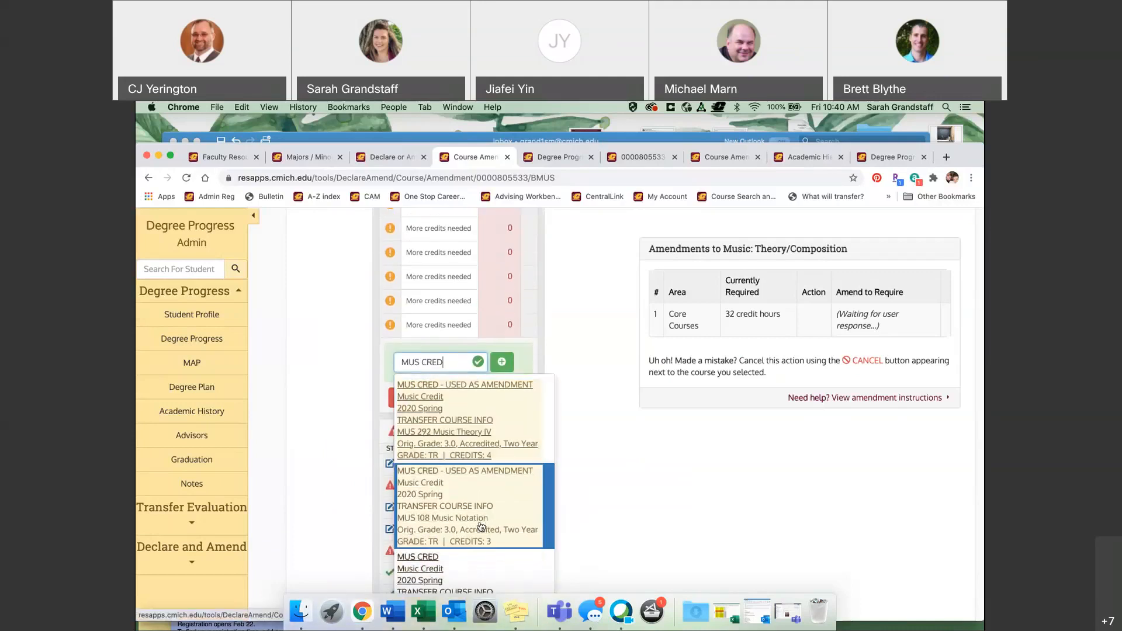
{"action": "scroll", "coordinate": [481, 526], "scroll_direction": "down", "scroll_amount": 2}
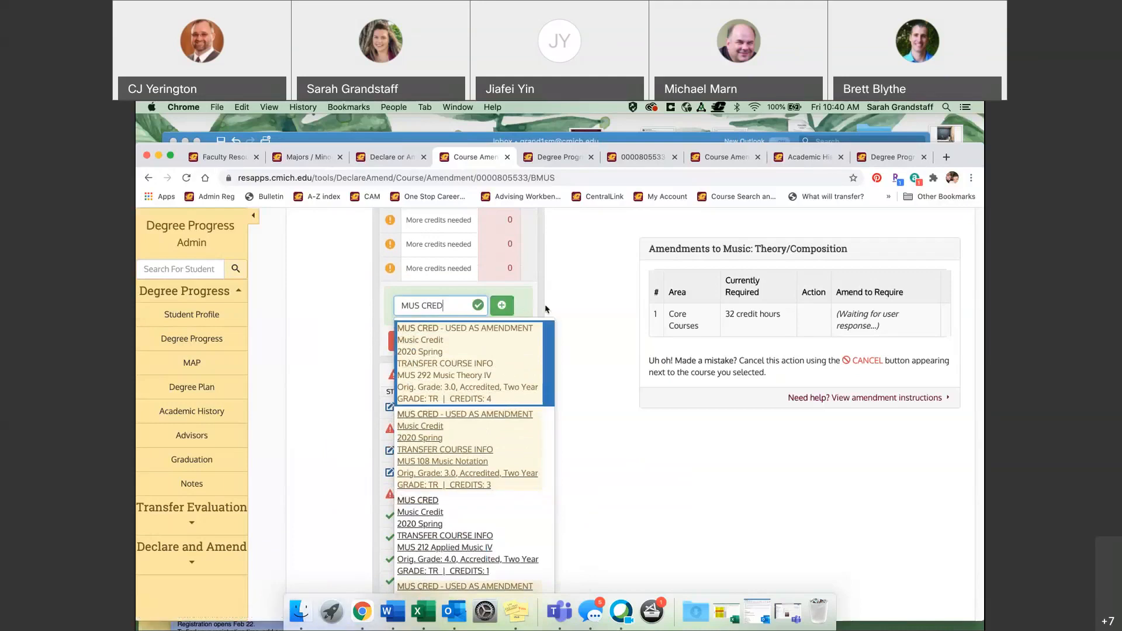
{"action": "left_click", "coordinate": [511, 308]}
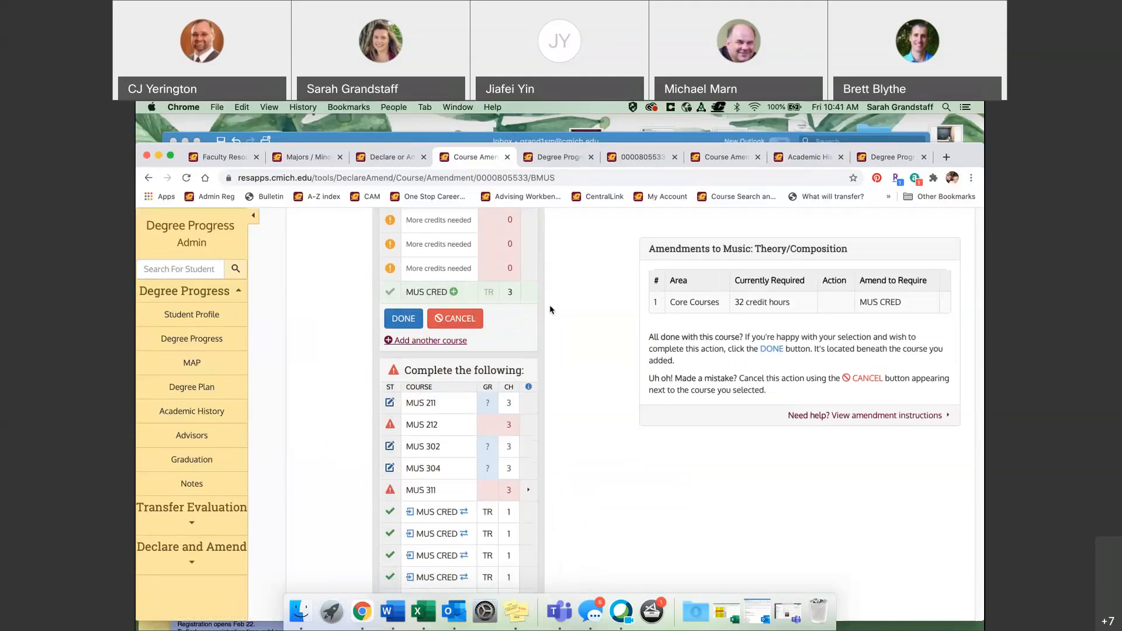
{"action": "scroll", "coordinate": [550, 309], "scroll_direction": "up", "scroll_amount": 3}
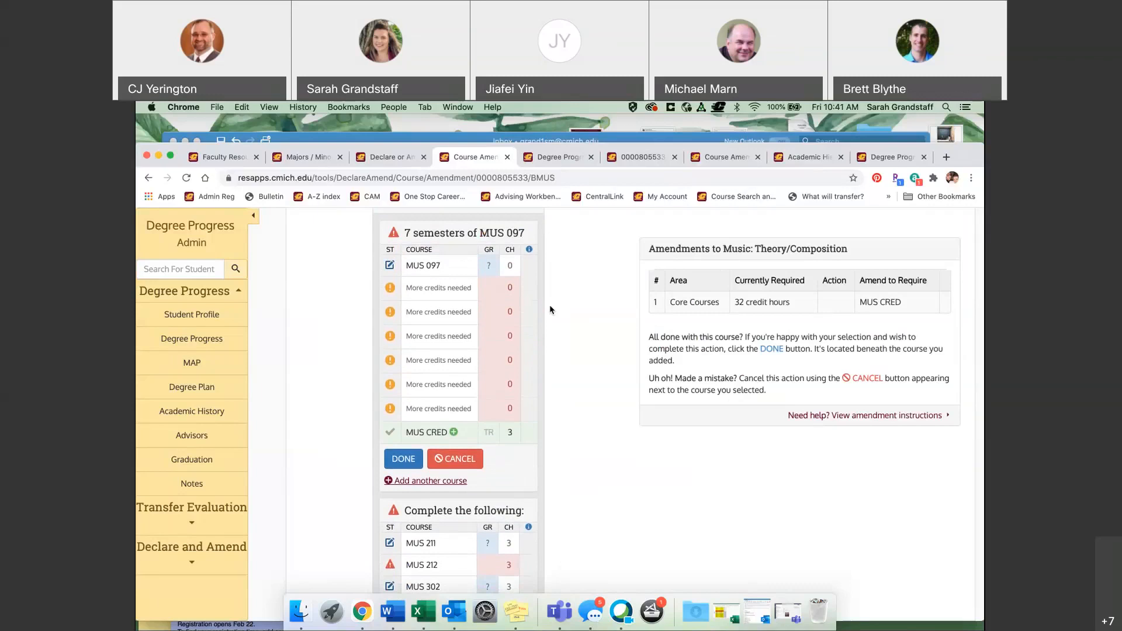
{"action": "scroll", "coordinate": [549, 304], "scroll_direction": "up", "scroll_amount": 1}
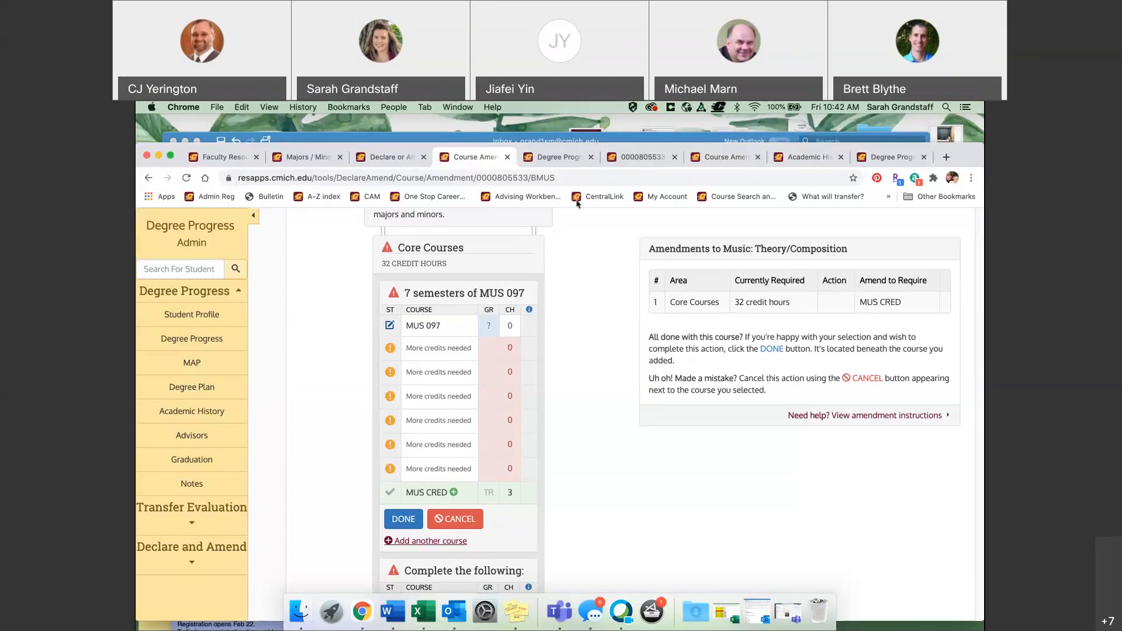
- Review the Music: Theory/Composition requirements and amended MUS CRED courses in the student's Degree Progress audit
{"action": "left_click", "coordinate": [555, 158]}
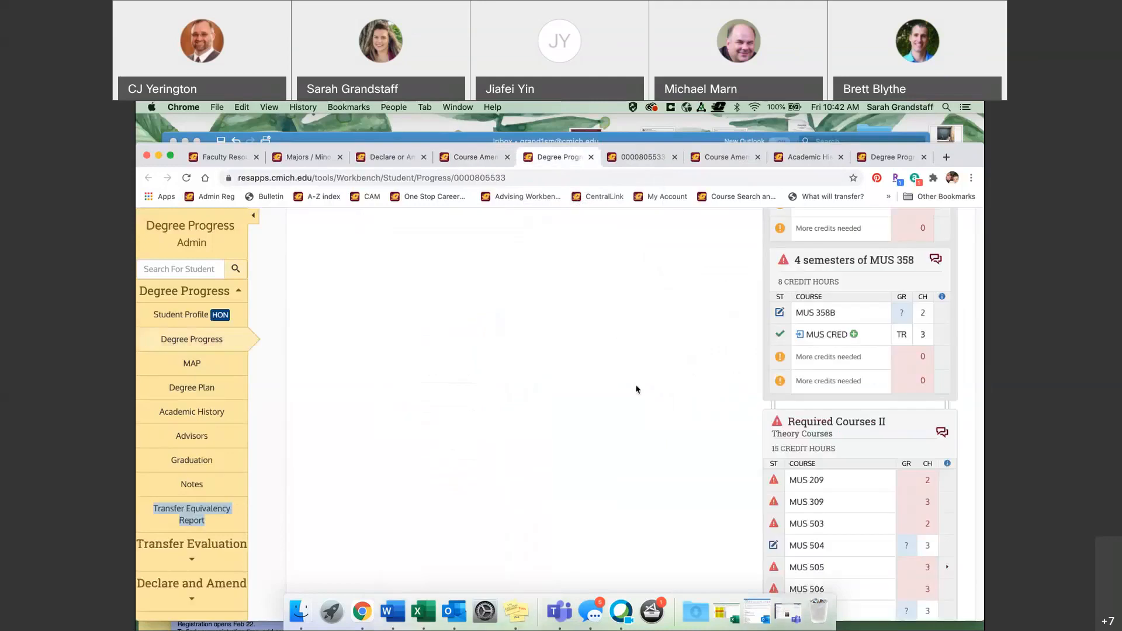
{"action": "scroll", "coordinate": [636, 384], "scroll_direction": "up", "scroll_amount": 13}
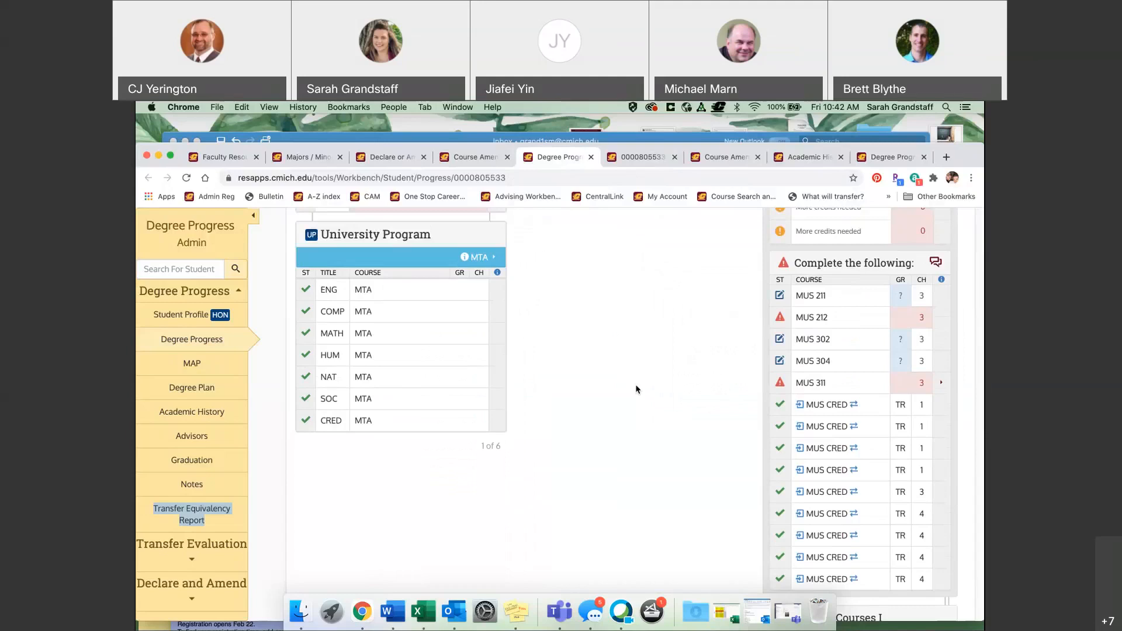
{"action": "scroll", "coordinate": [636, 384], "scroll_direction": "up", "scroll_amount": 1}
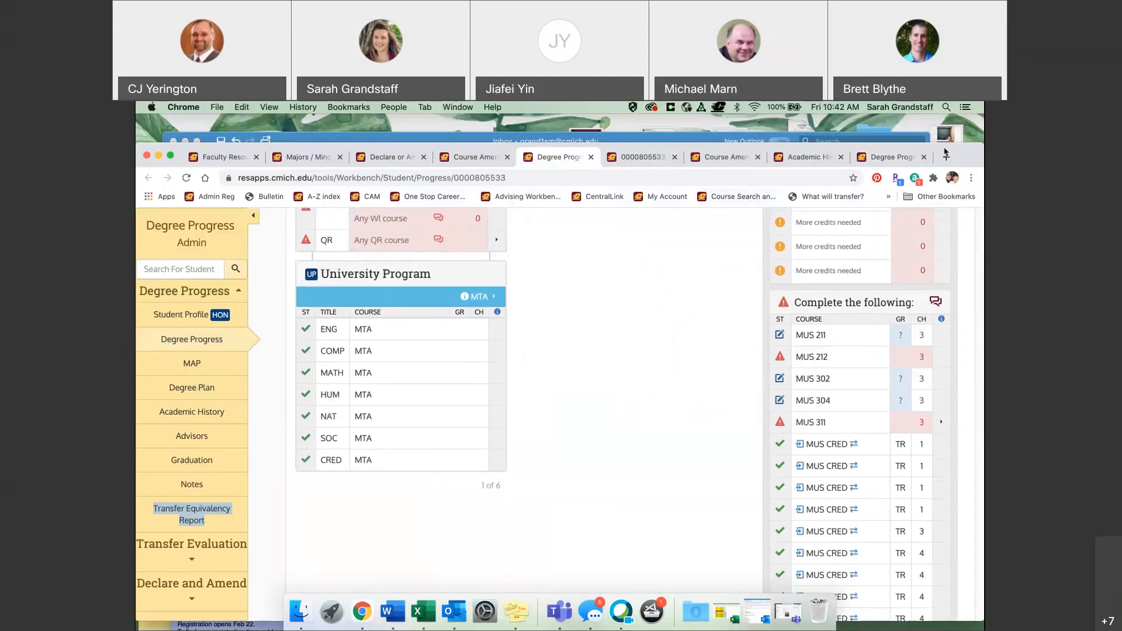
{"action": "left_click_drag", "start_coordinate": [956, 158], "coordinate": [952, 128]}
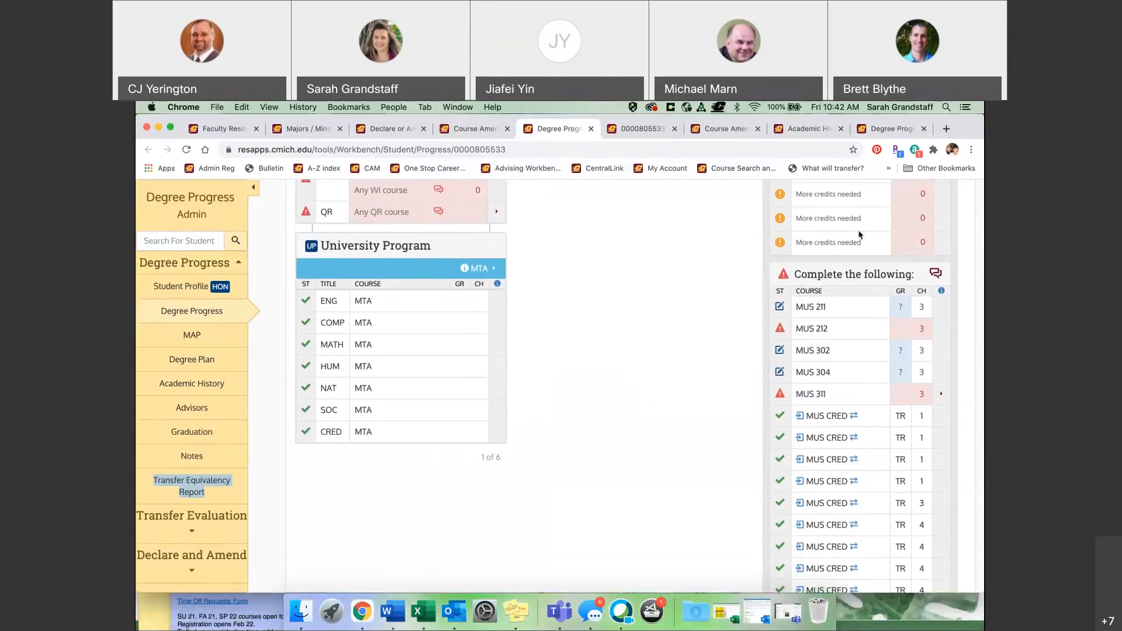
{"action": "scroll", "coordinate": [718, 339], "scroll_direction": "up", "scroll_amount": 2}
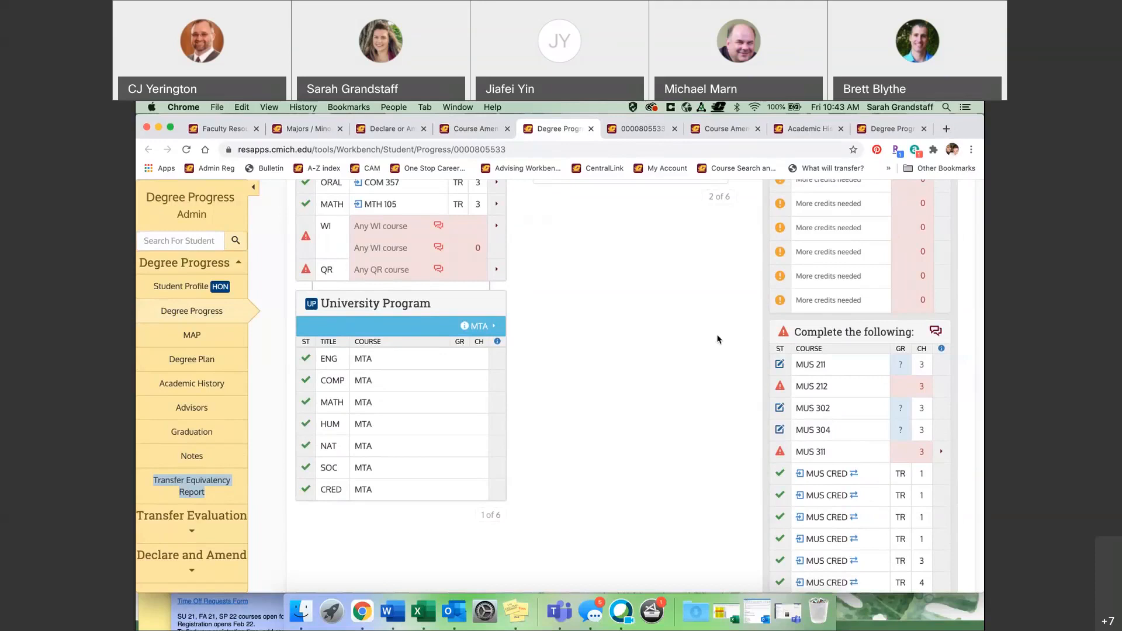
{"action": "scroll", "coordinate": [763, 342], "scroll_direction": "up", "scroll_amount": 5}
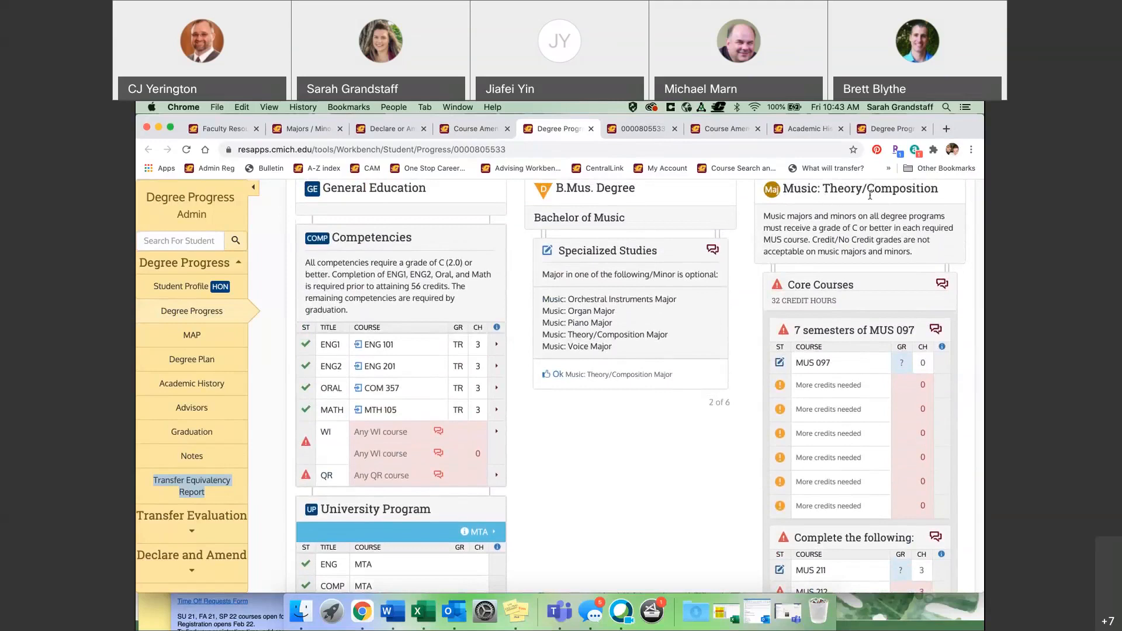
- In the What If audit, review the Broadcast and Cinematic Arts requirements, highlighting the Required Courses I credit hours and checking the Electives section
{"action": "left_click", "coordinate": [877, 128]}
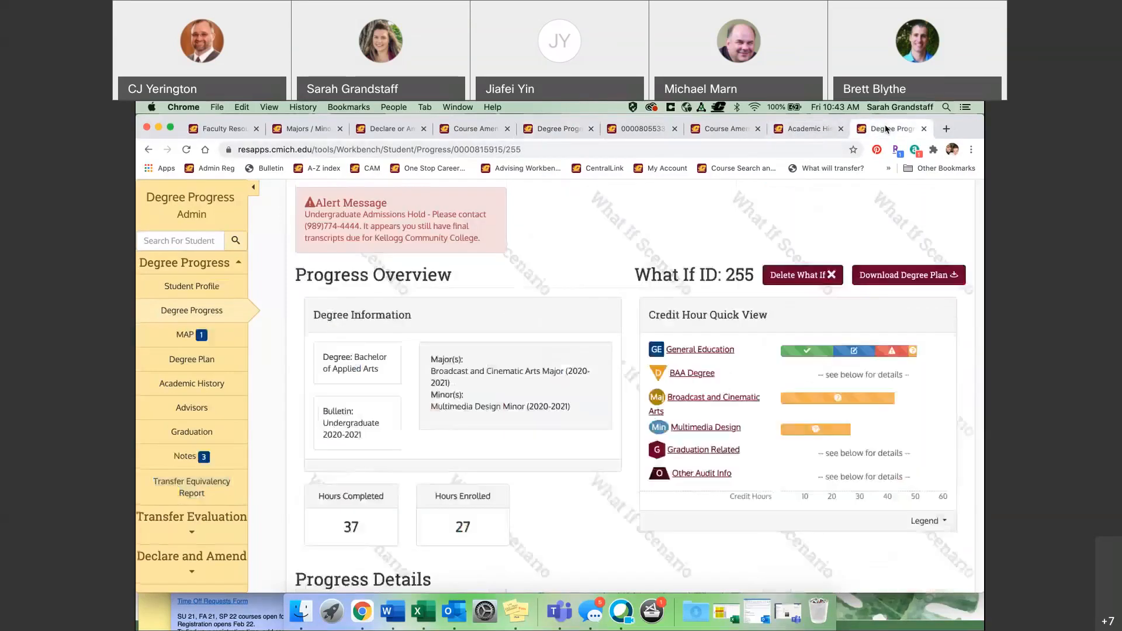
{"action": "scroll", "coordinate": [694, 398], "scroll_direction": "down", "scroll_amount": 7}
{"action": "scroll", "coordinate": [695, 398], "scroll_direction": "down", "scroll_amount": 3}
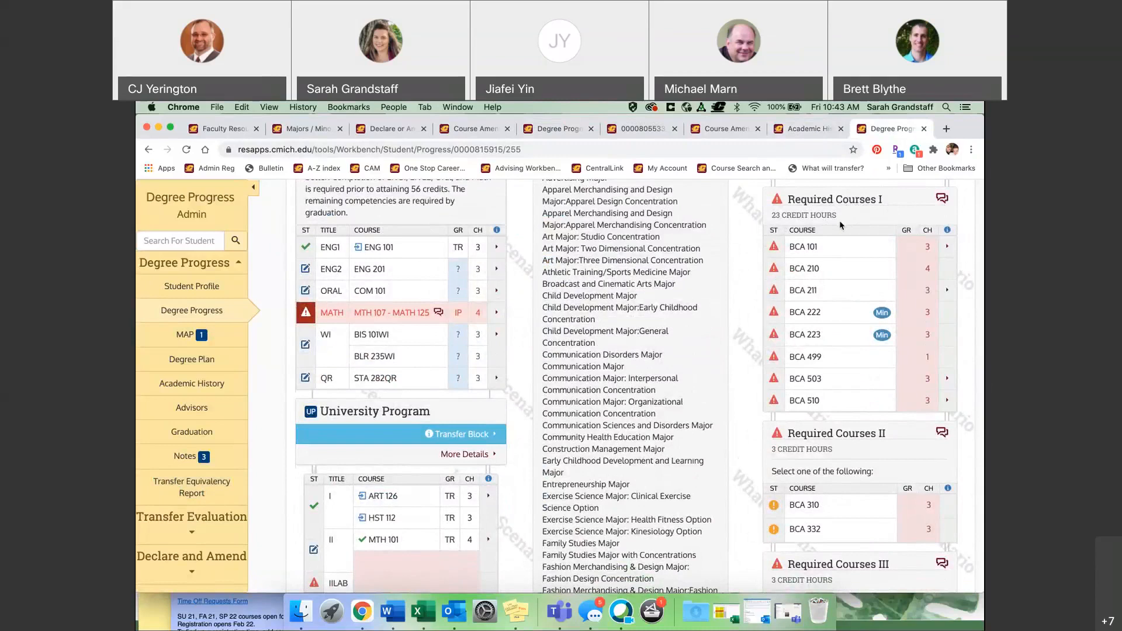
{"action": "left_click_drag", "start_coordinate": [842, 217], "coordinate": [775, 220]}
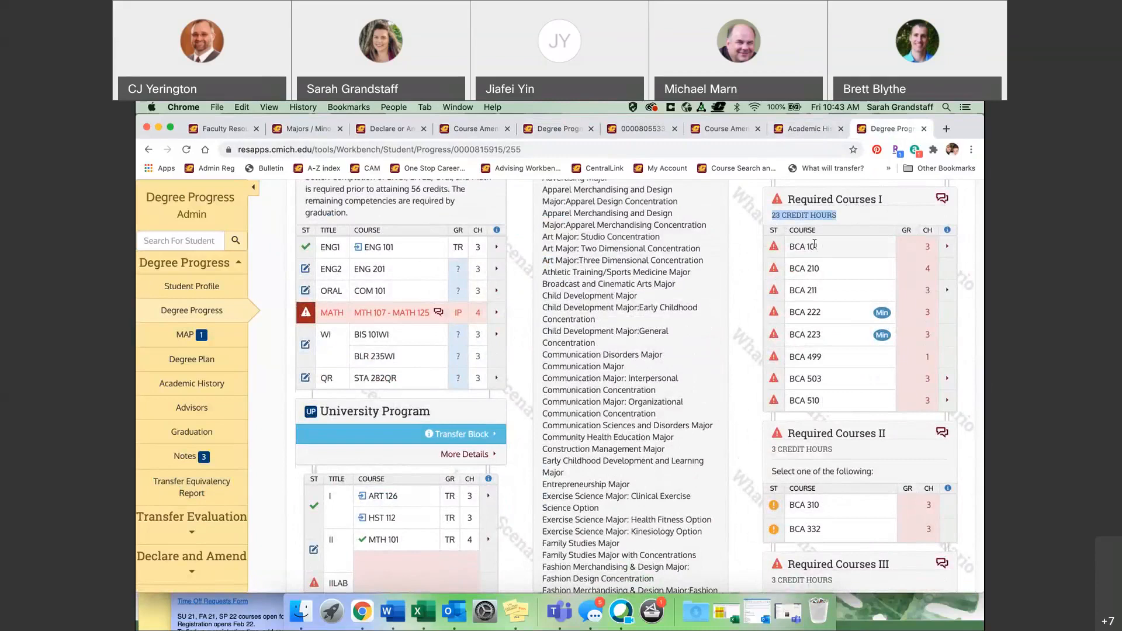
{"action": "scroll", "coordinate": [754, 448], "scroll_direction": "down", "scroll_amount": 5}
{"action": "scroll", "coordinate": [754, 448], "scroll_direction": "down", "scroll_amount": 3}
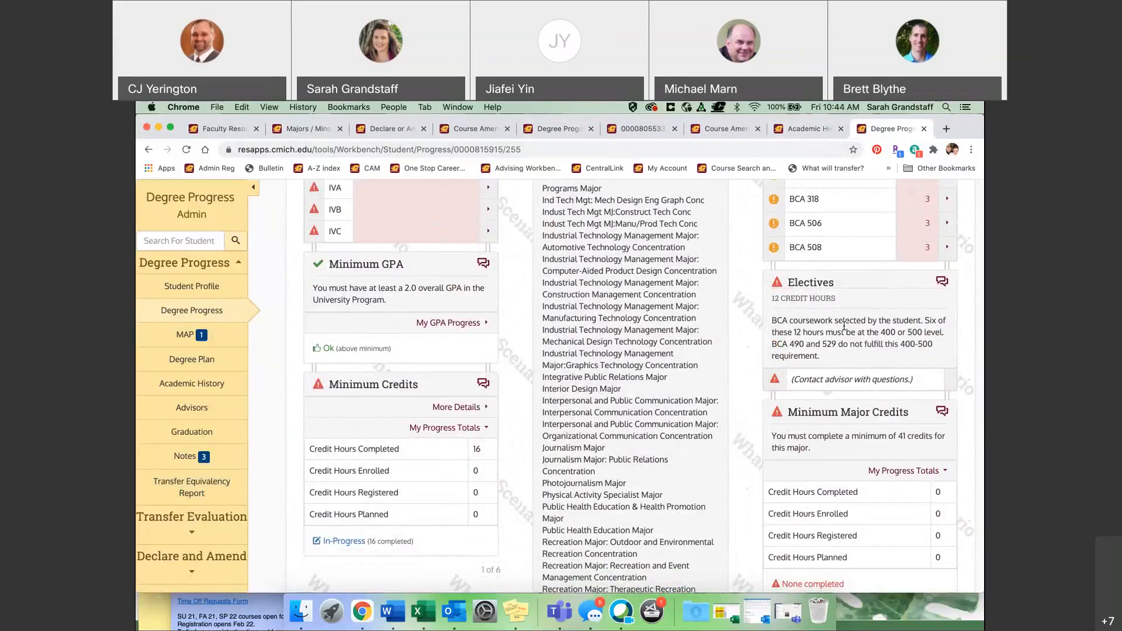
{"action": "scroll", "coordinate": [843, 324], "scroll_direction": "up", "scroll_amount": 8}
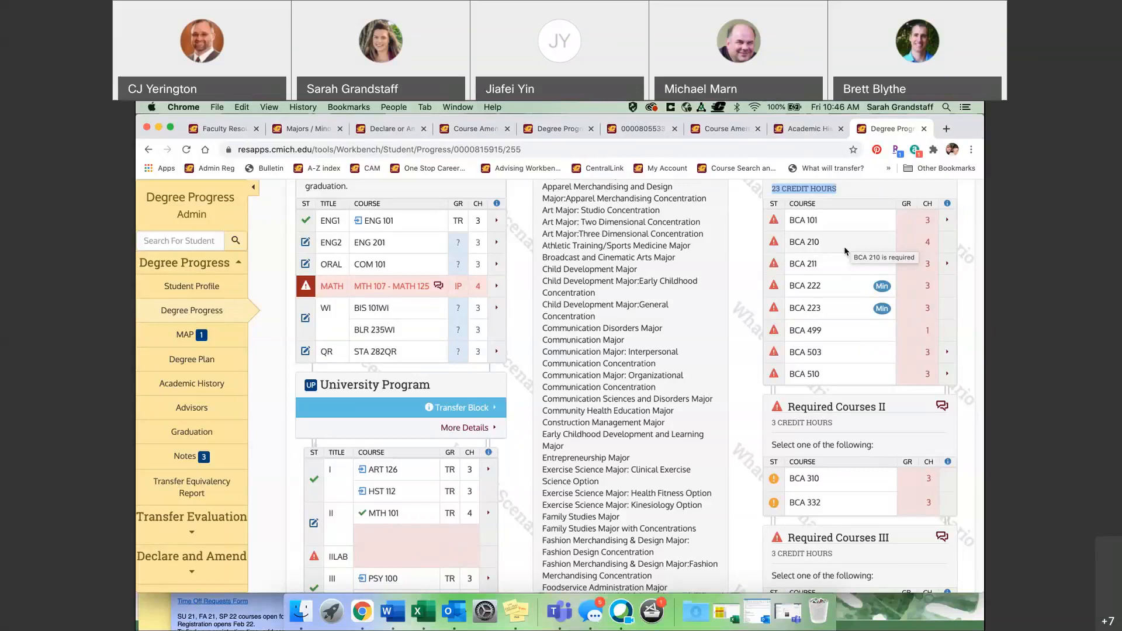
- View the student's Advisors page in a new tab, then close it and the Academic History tab
{"action": "right_click", "coordinate": [229, 411]}
{"action": "left_click", "coordinate": [240, 413]}
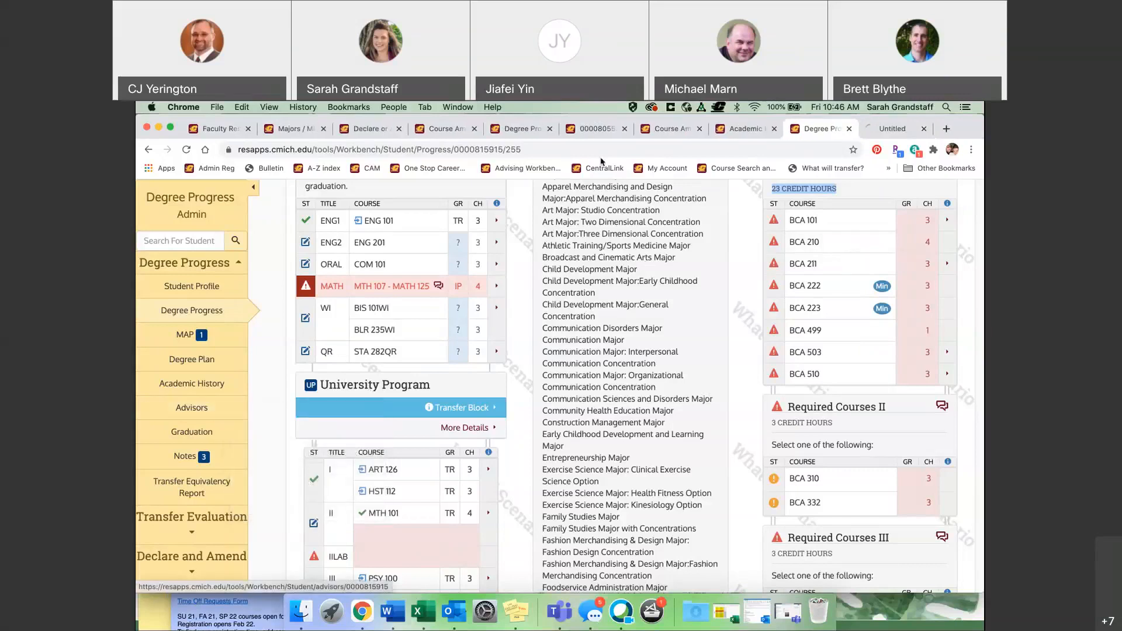
{"action": "left_click", "coordinate": [872, 134]}
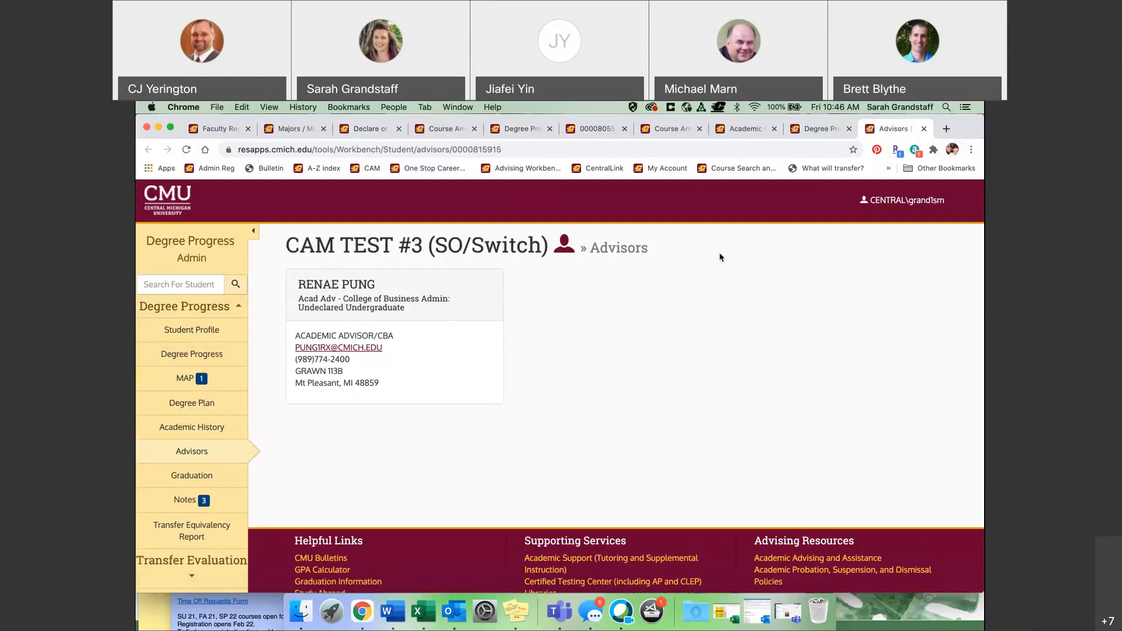
{"action": "left_click", "coordinate": [924, 129]}
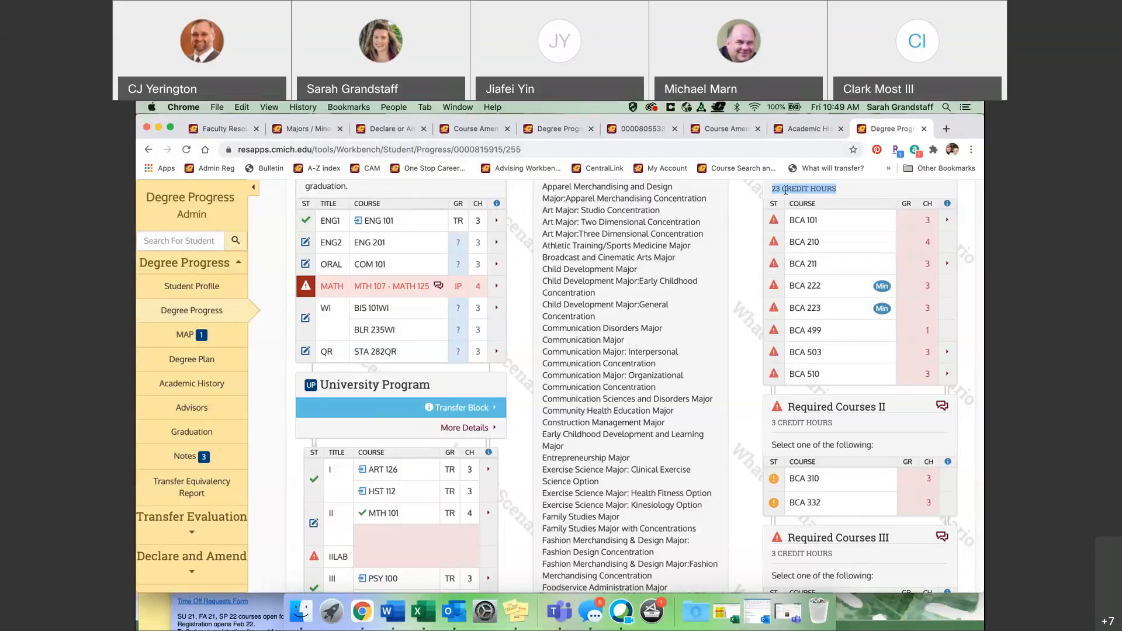
{"action": "left_click", "coordinate": [804, 131]}
{"action": "left_click", "coordinate": [840, 128]}
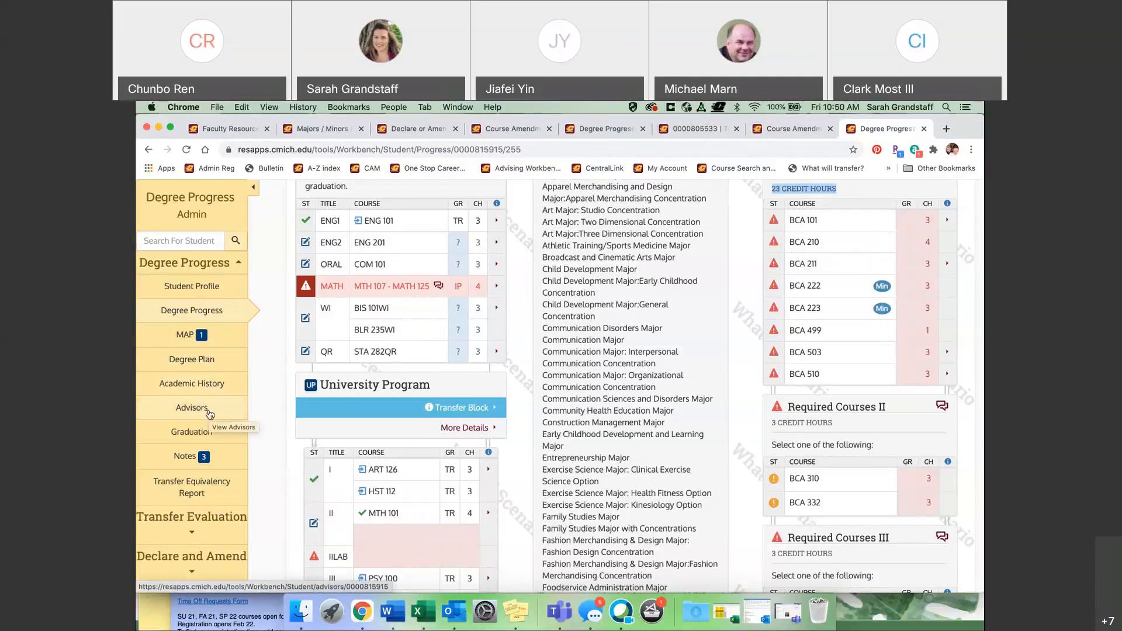
- Expand the Declare and Amend options and open What If/Transfer Simulation Amendments in a new tab
{"action": "scroll", "coordinate": [488, 324], "scroll_direction": "up", "scroll_amount": 10}
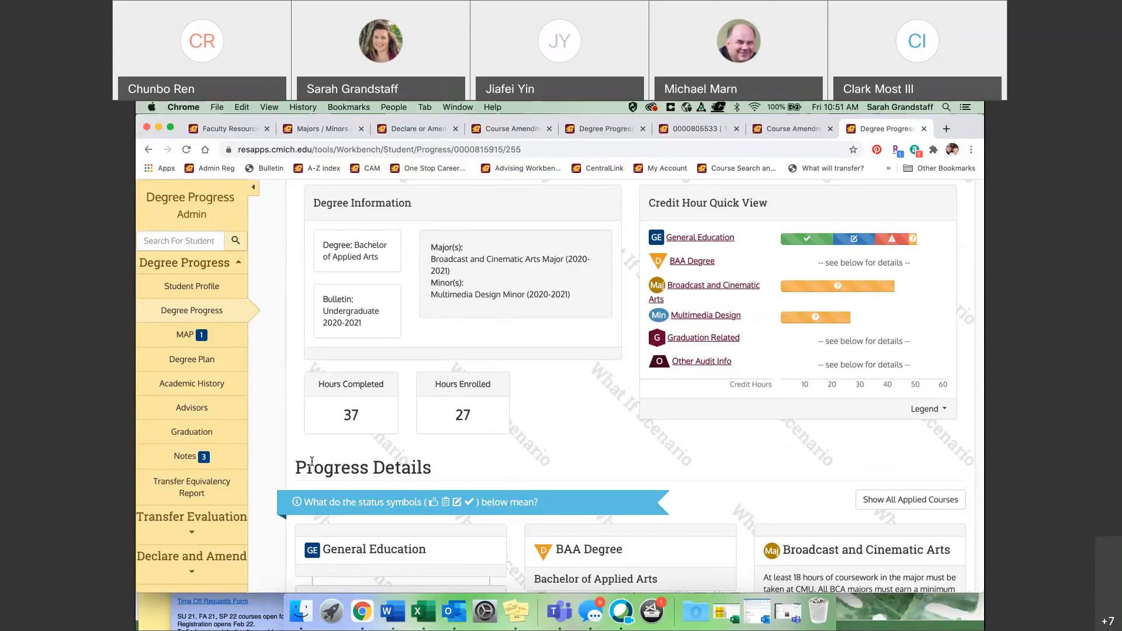
{"action": "left_click", "coordinate": [235, 561]}
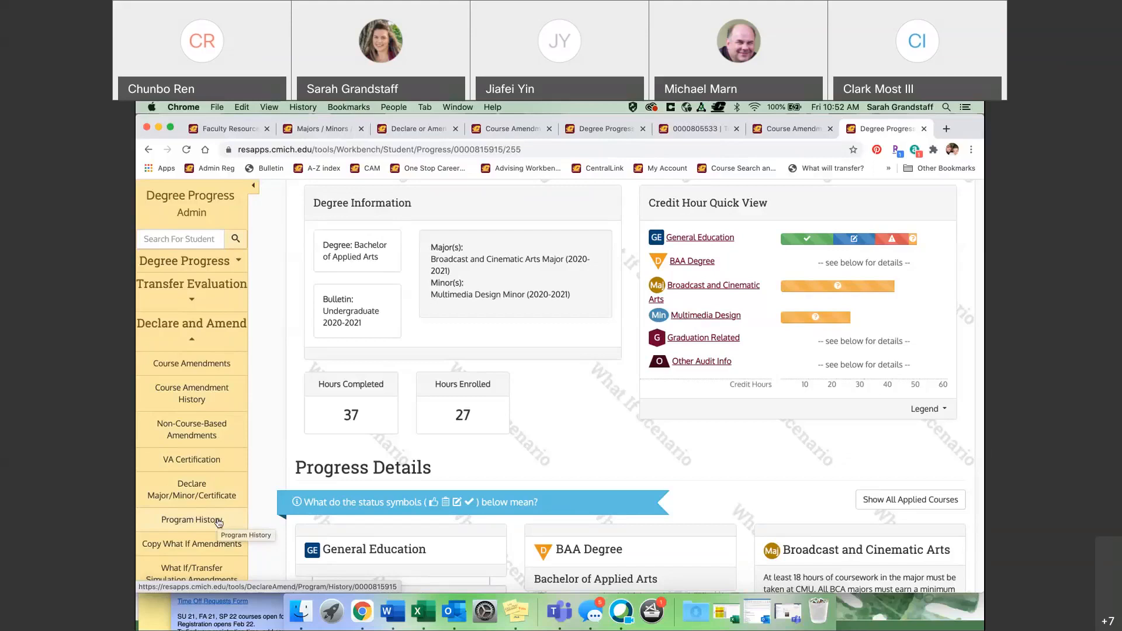
{"action": "scroll", "coordinate": [219, 484], "scroll_direction": "down", "scroll_amount": 1}
{"action": "scroll", "coordinate": [218, 484], "scroll_direction": "up", "scroll_amount": 2}
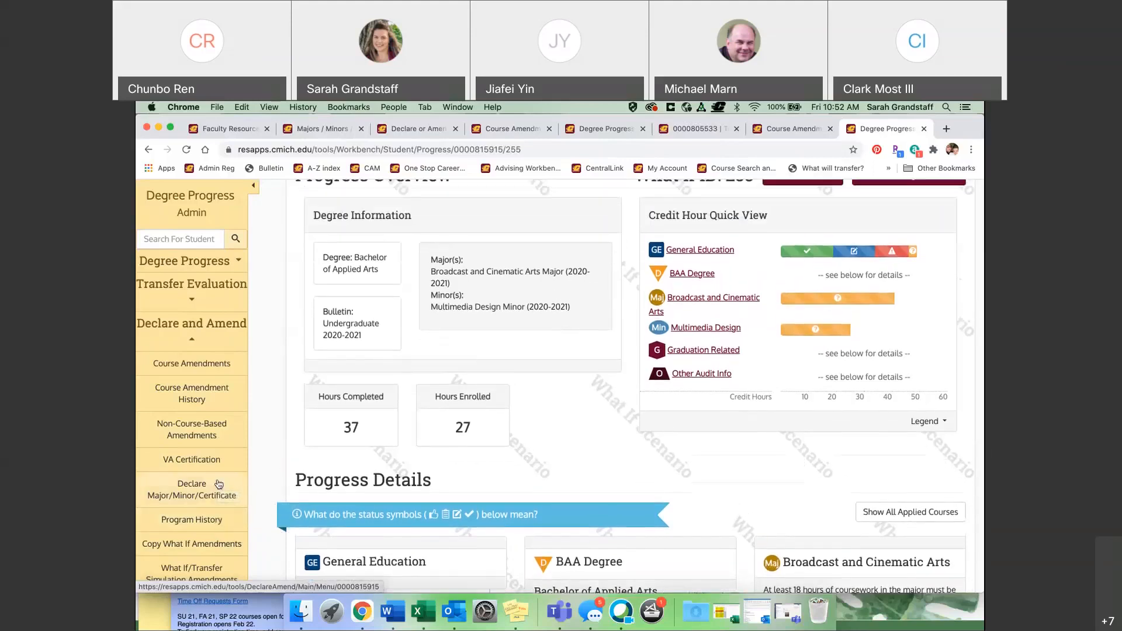
{"action": "right_click", "coordinate": [201, 570]}
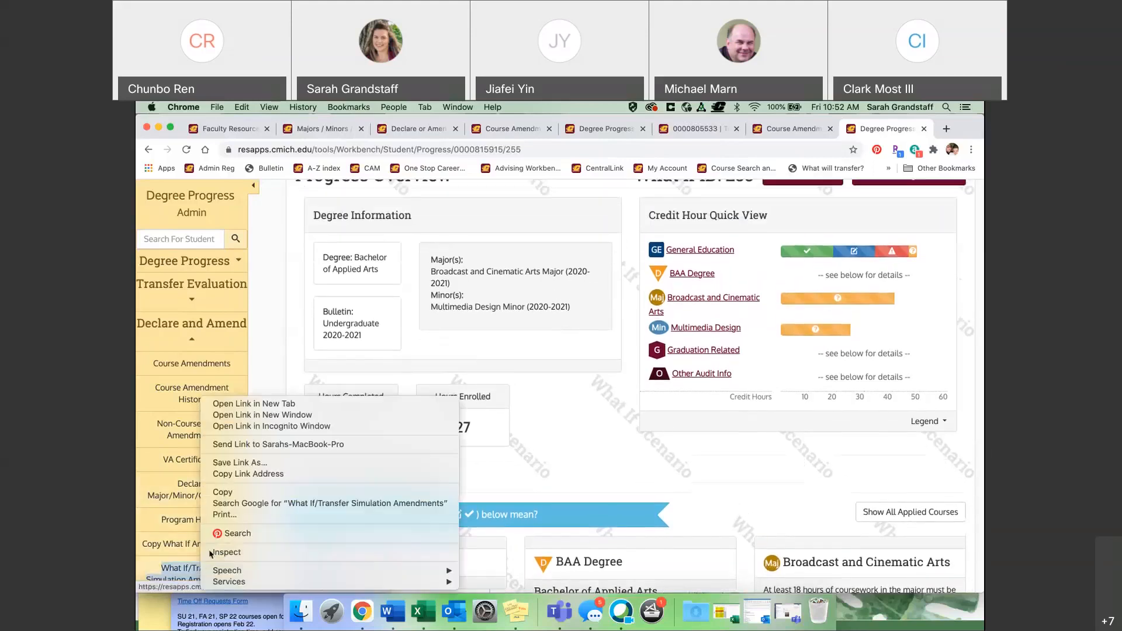
{"action": "left_click", "coordinate": [263, 405]}
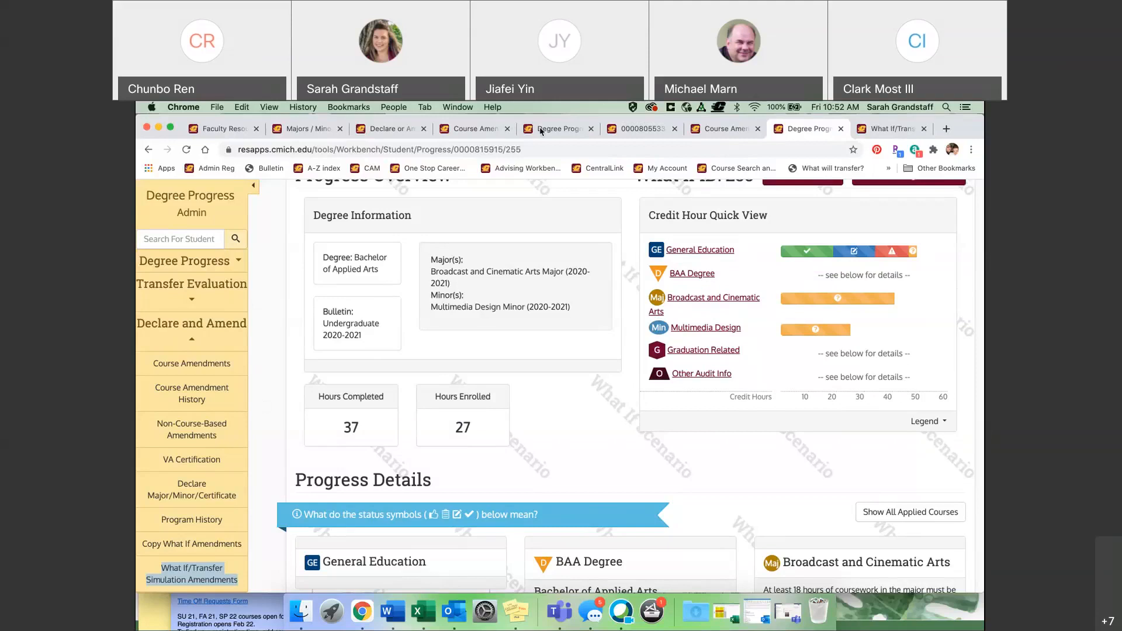
{"action": "left_click", "coordinate": [616, 411]}
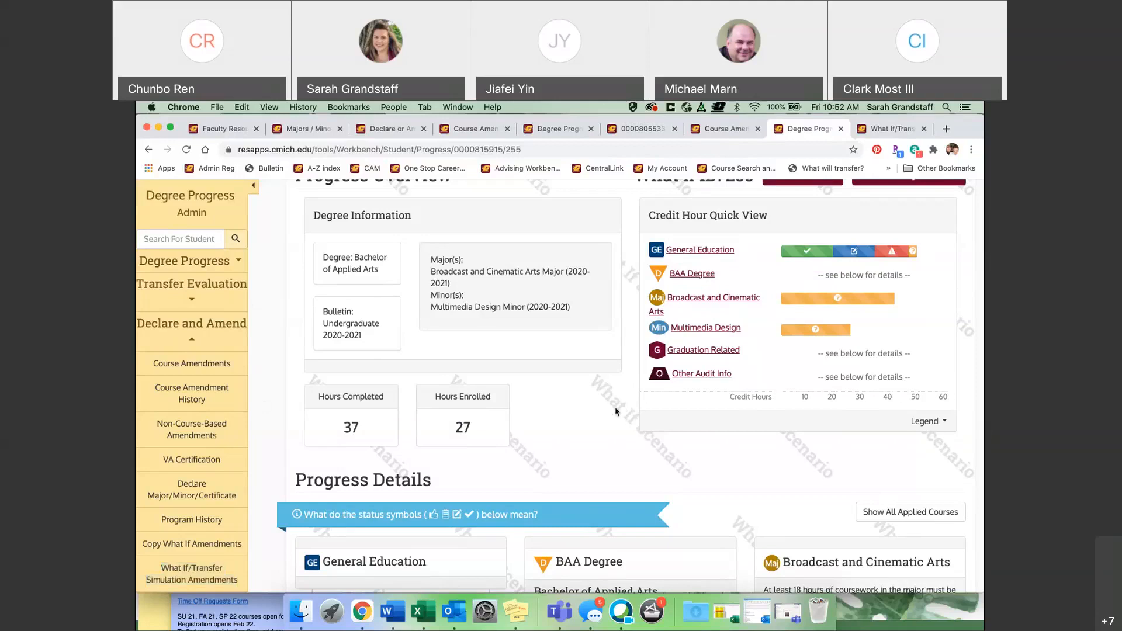
- Look up the What If ID on the Degree Progress audit and return to the What If/Transfer Simulation Selection page
{"action": "scroll", "coordinate": [615, 411], "scroll_direction": "up", "scroll_amount": 2}
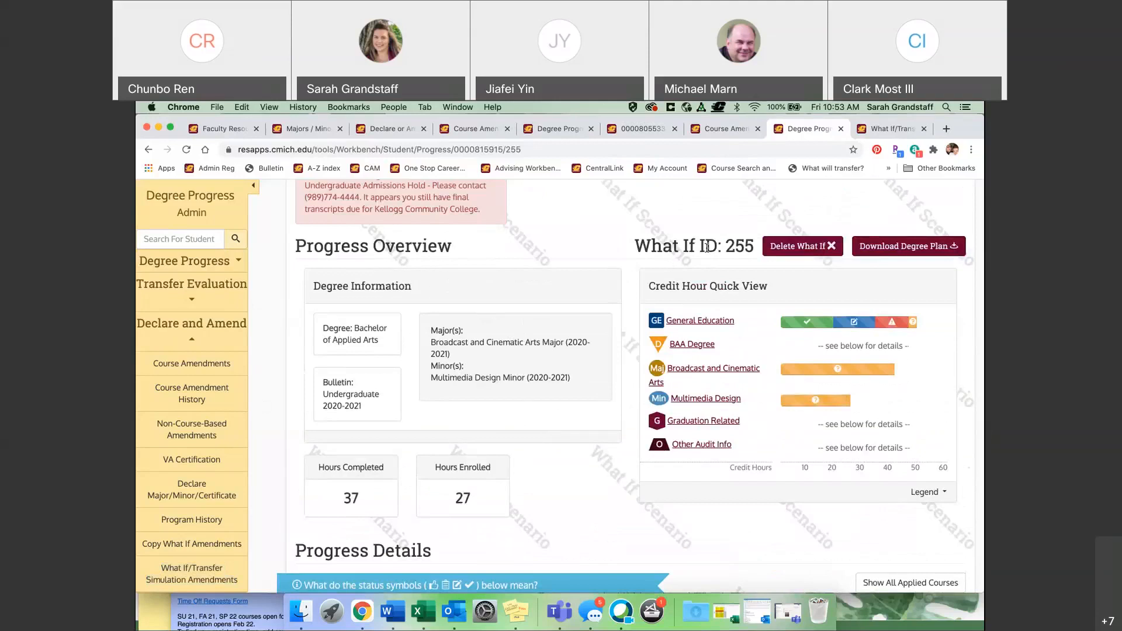
{"action": "left_click", "coordinate": [882, 130]}
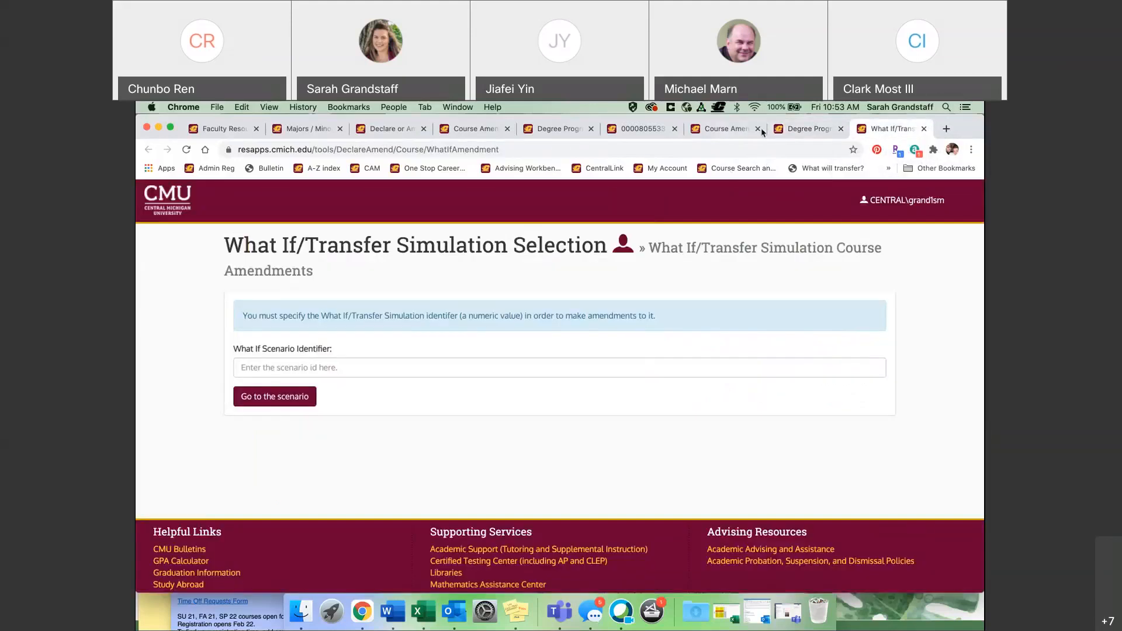
{"action": "left_click", "coordinate": [796, 131]}
{"action": "scroll", "coordinate": [147, 536], "scroll_direction": "down", "scroll_amount": 1}
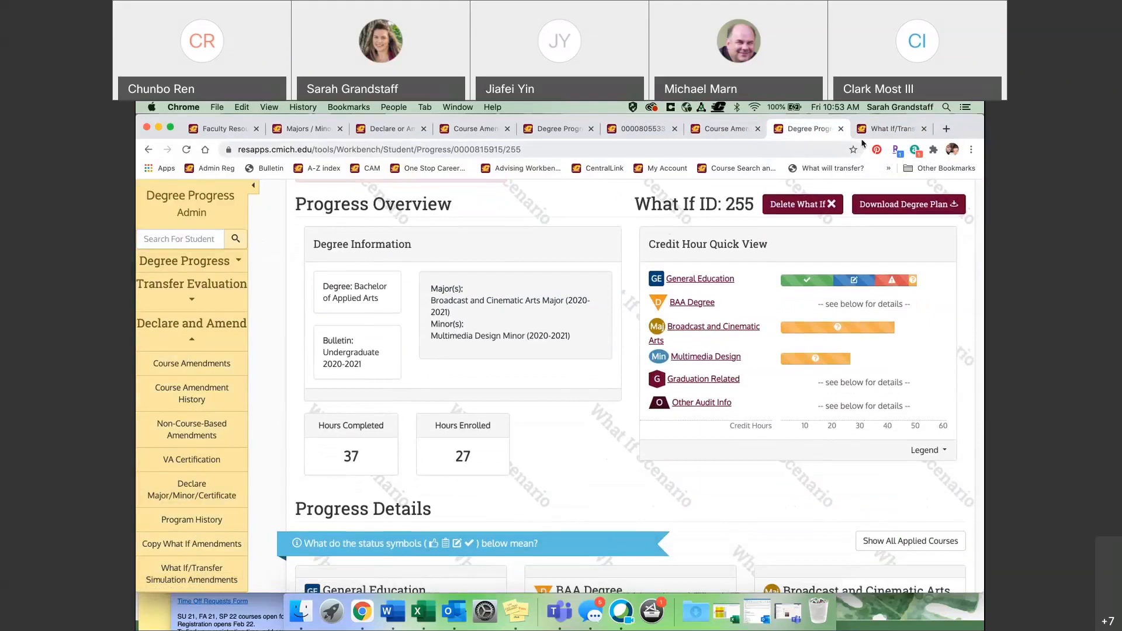
{"action": "left_click", "coordinate": [885, 131]}
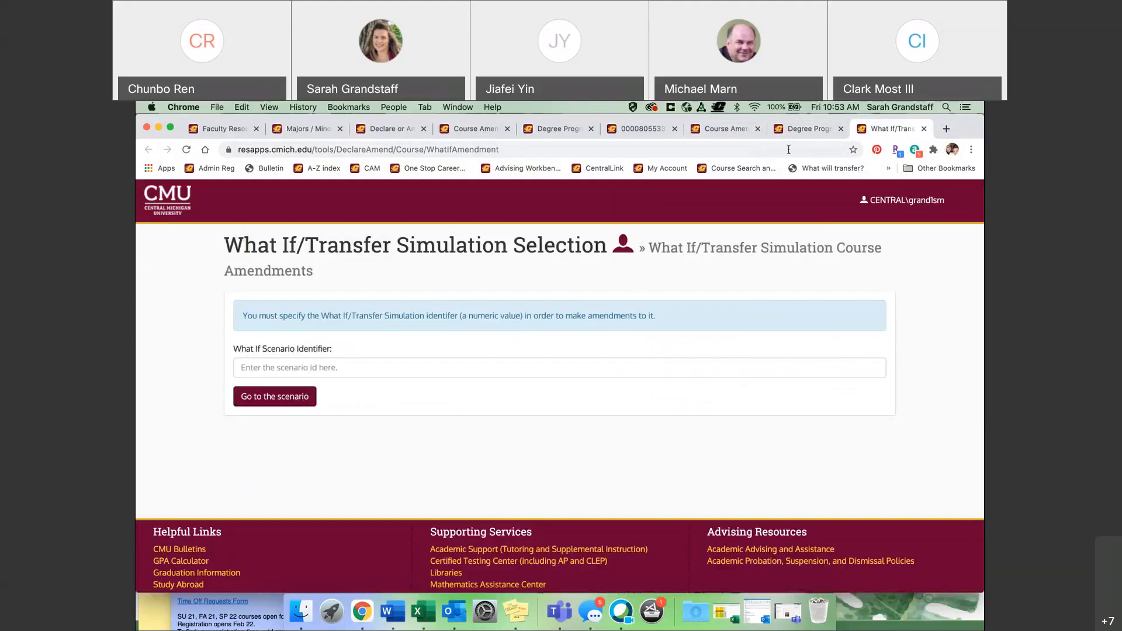
- Copy the What If ID 255 from the Bachelor of Applied Arts scenario's Degree Progress audit
{"action": "left_click", "coordinate": [806, 131]}
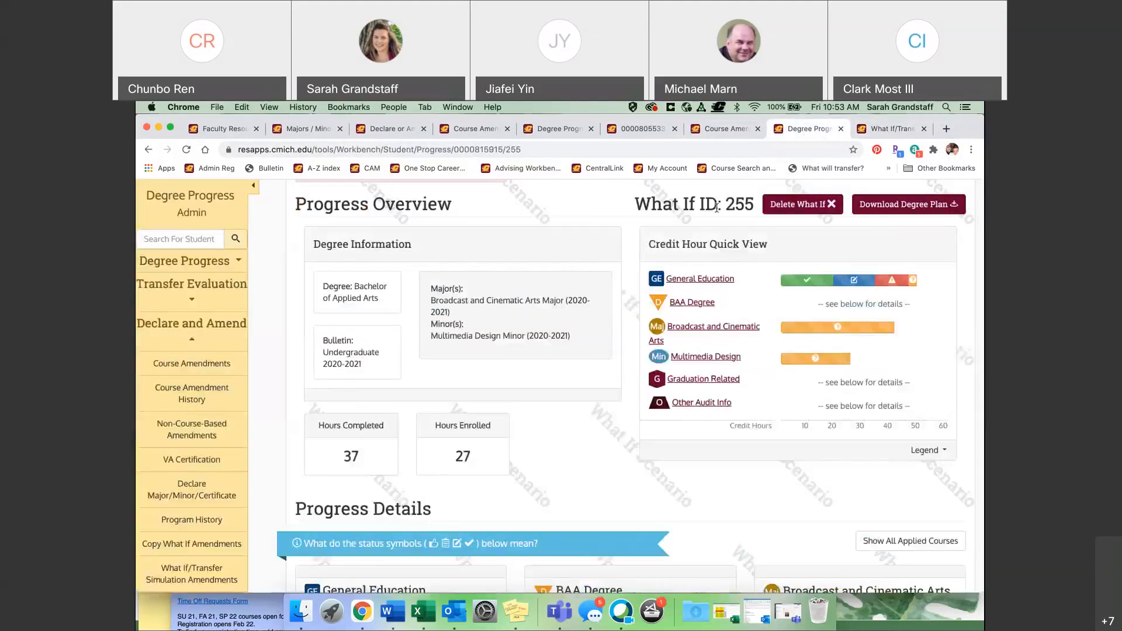
{"action": "scroll", "coordinate": [718, 210], "scroll_direction": "up", "scroll_amount": 5}
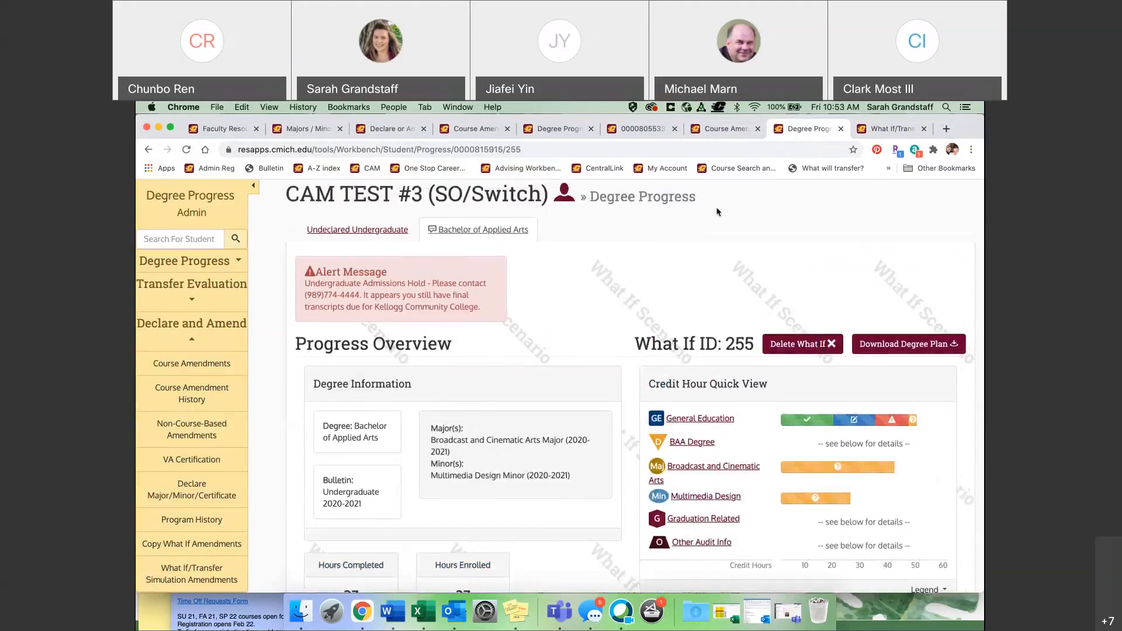
{"action": "scroll", "coordinate": [718, 212], "scroll_direction": "up", "scroll_amount": 2}
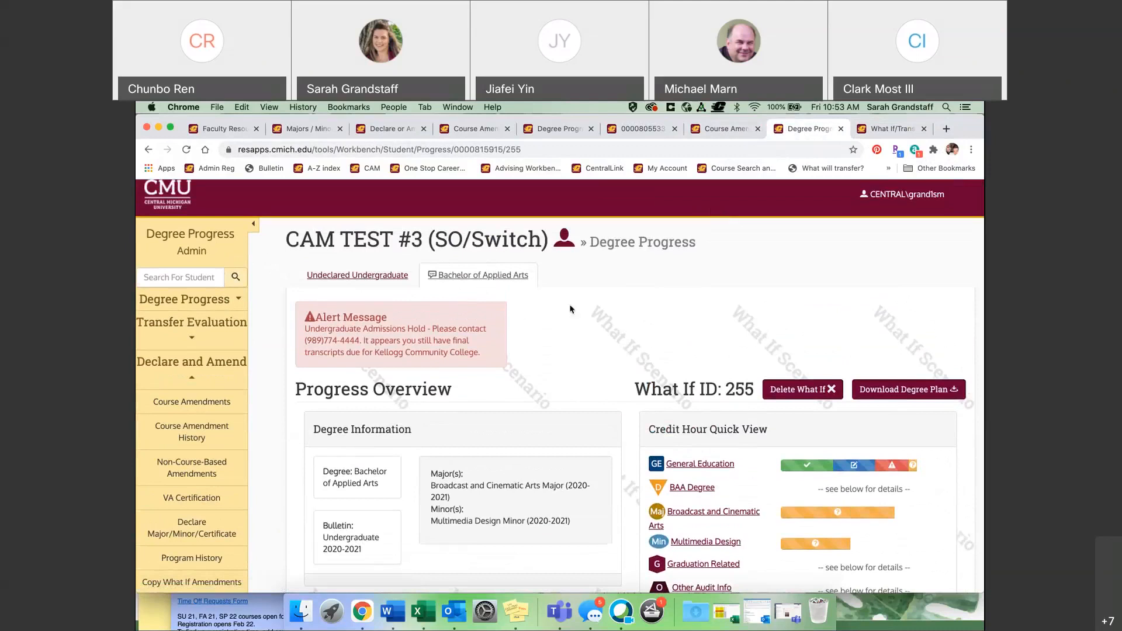
{"action": "scroll", "coordinate": [743, 390], "scroll_direction": "down", "scroll_amount": 2}
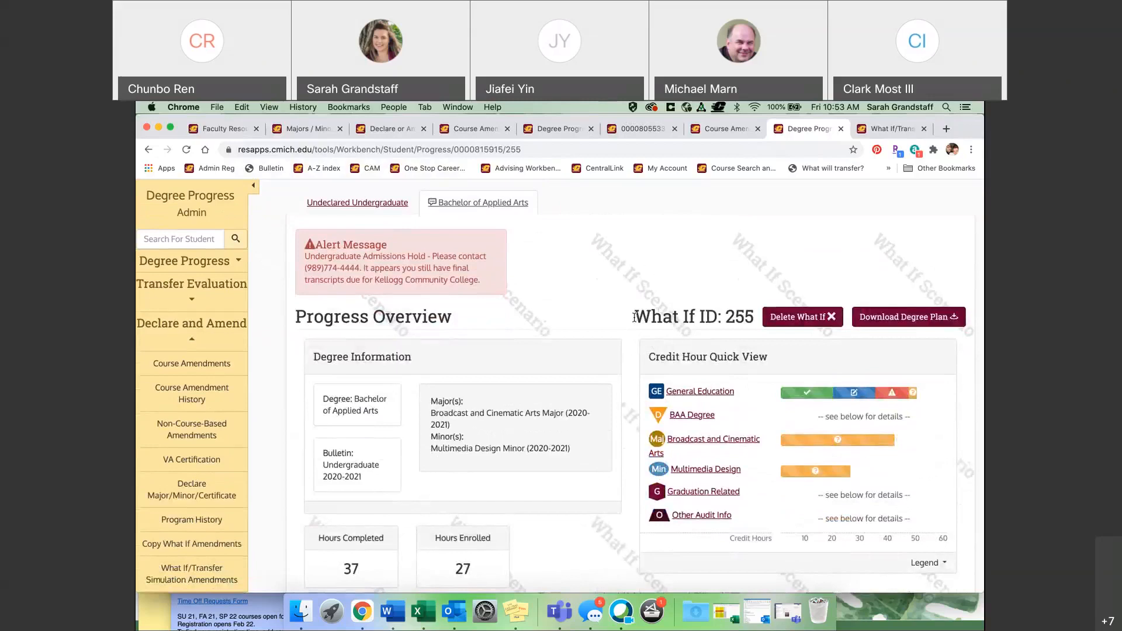
{"action": "left_click_drag", "start_coordinate": [756, 316], "coordinate": [728, 317]}
{"action": "key", "text": "super+c"}
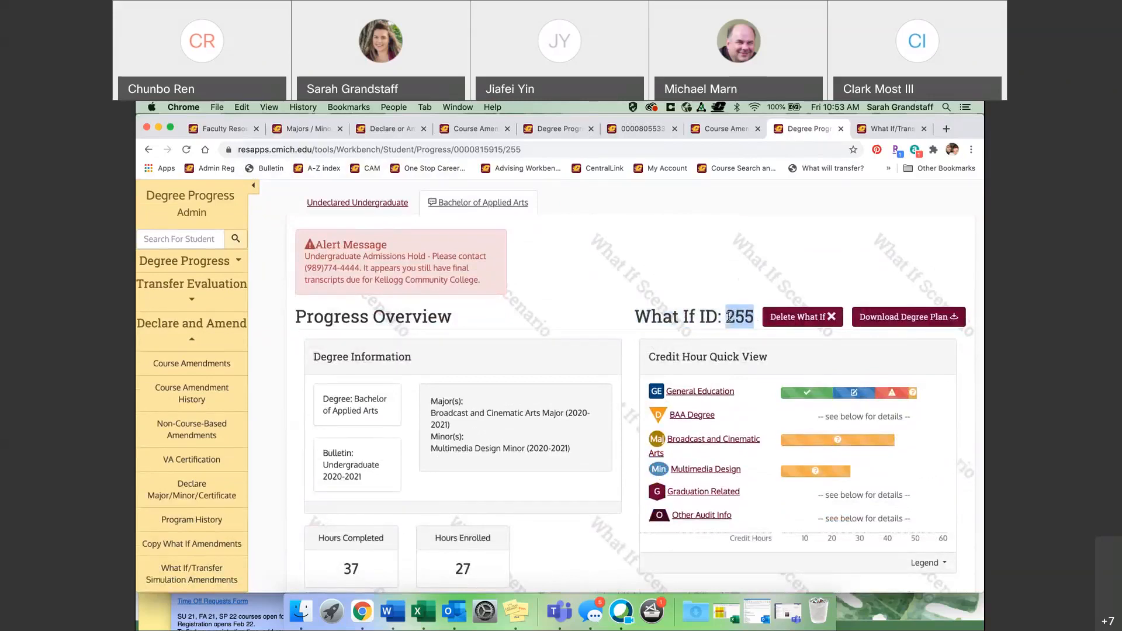
- Enter 255 as the What If scenario identifier and go to that scenario's Course Amendments page
{"action": "left_click", "coordinate": [894, 130]}
{"action": "left_click", "coordinate": [412, 368]}
{"action": "key", "text": "super+v"}
{"action": "left_click", "coordinate": [310, 399]}
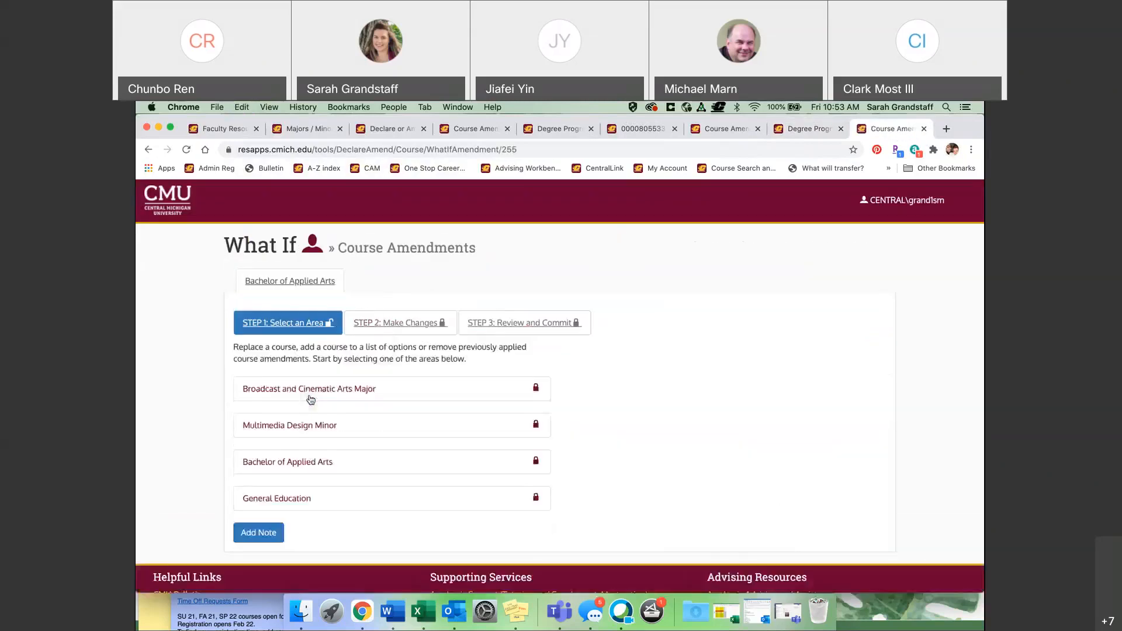
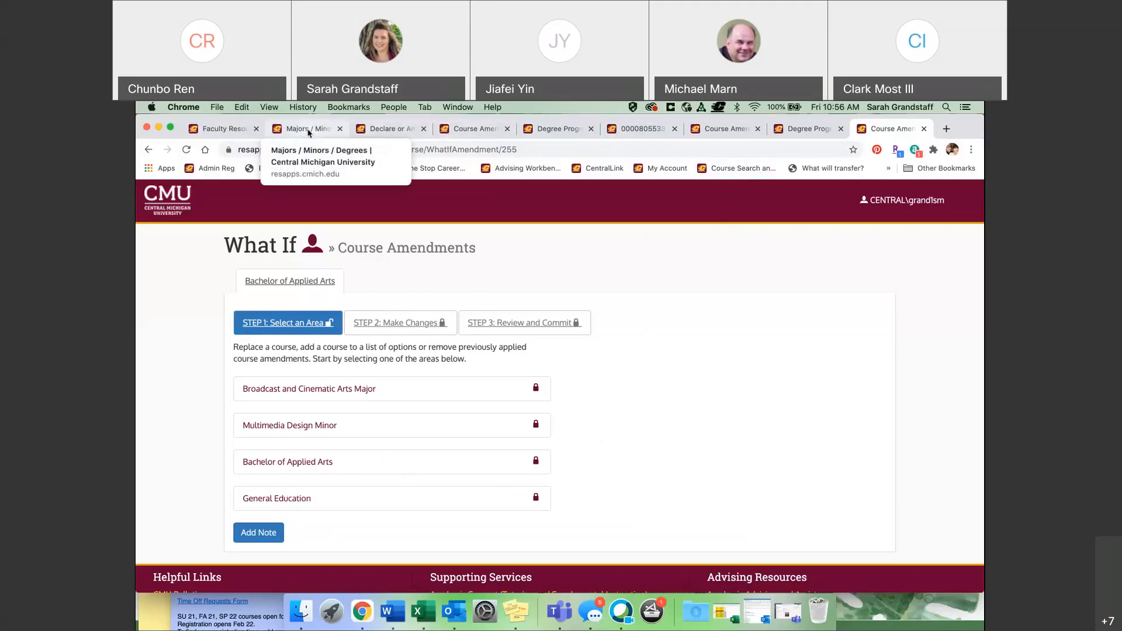
- From the Course Amendment History page, open the Bachelor of Music student's Degree Progress audit
{"action": "left_click", "coordinate": [727, 129]}
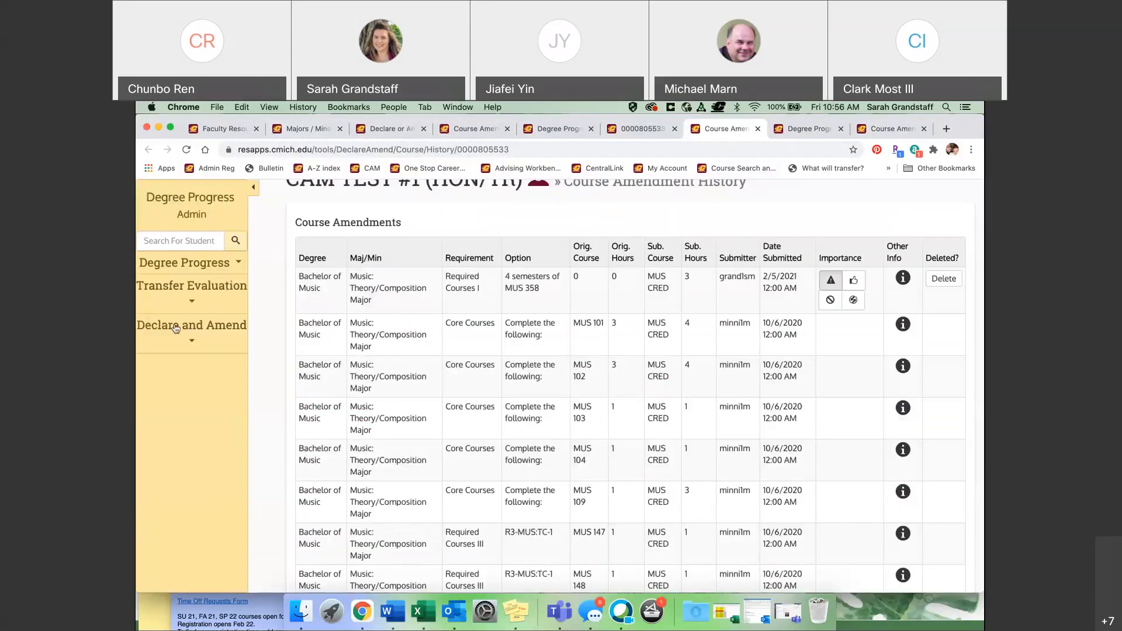
{"action": "left_click", "coordinate": [182, 272]}
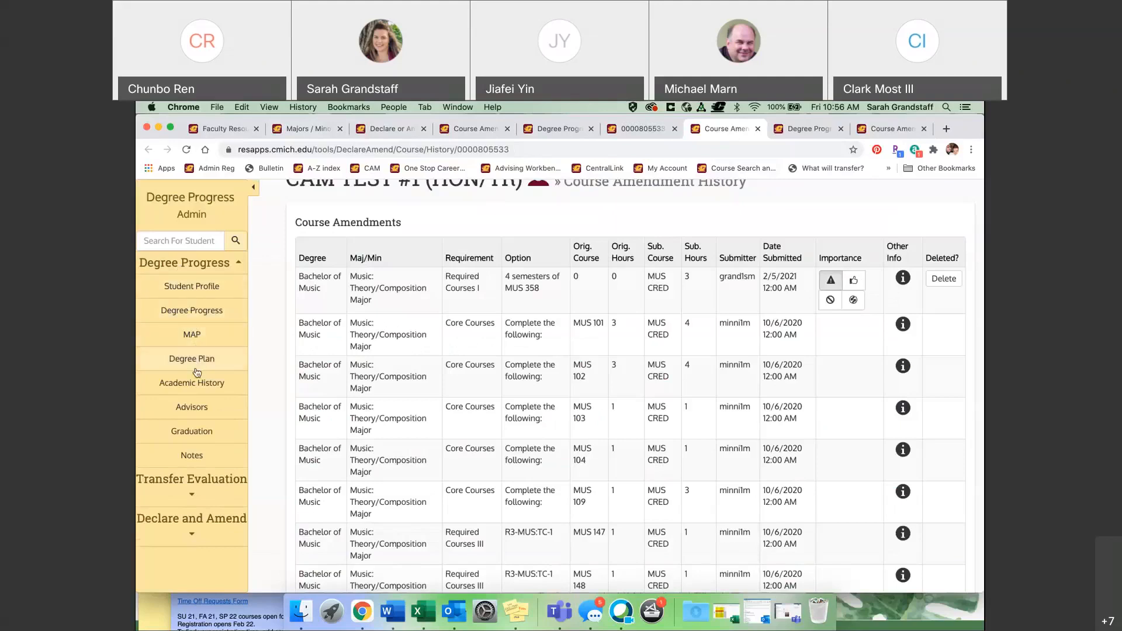
{"action": "left_click", "coordinate": [193, 310]}
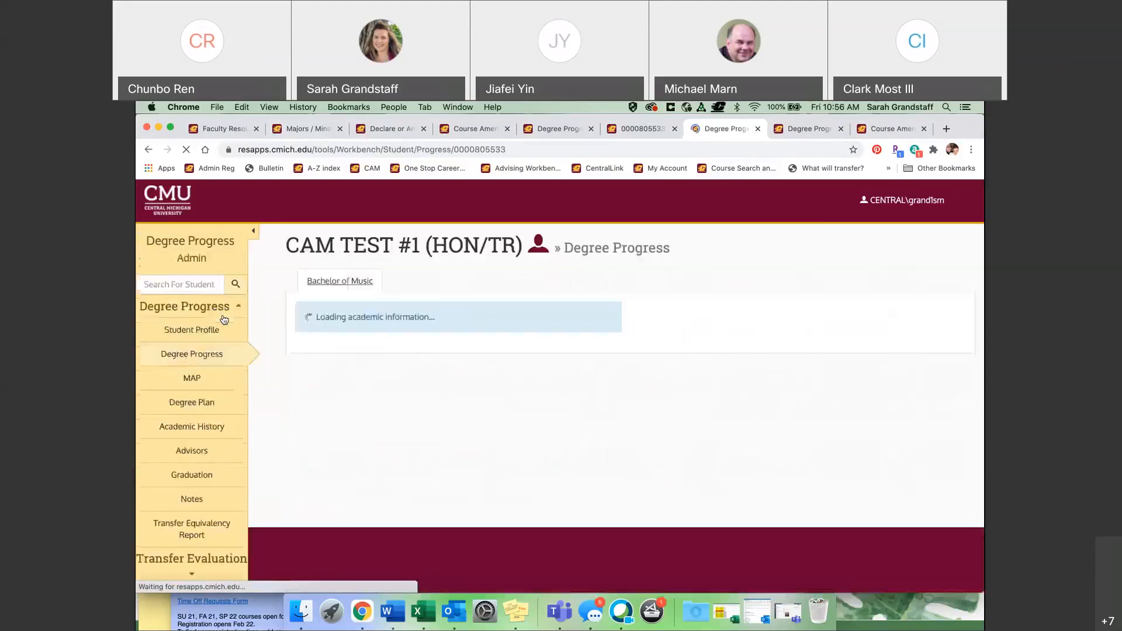
- Review the Bachelor of Music audit down to Other Audit Info, highlighting that heading and examining the Elective Courses list
{"action": "scroll", "coordinate": [234, 373], "scroll_direction": "down", "scroll_amount": 1}
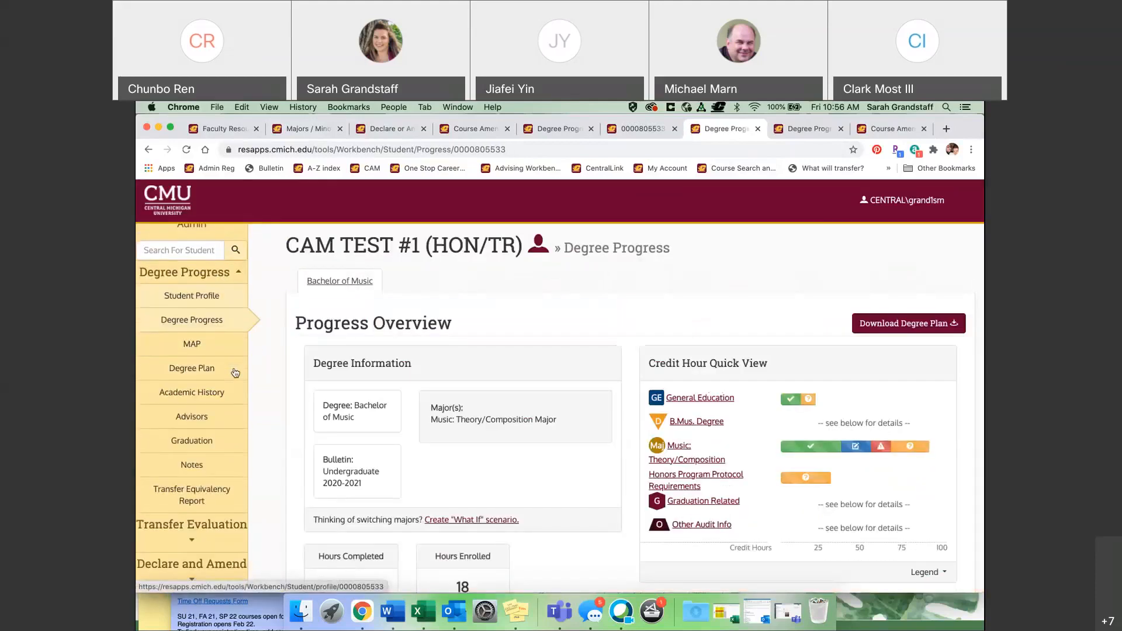
{"action": "scroll", "coordinate": [551, 413], "scroll_direction": "down", "scroll_amount": 10}
{"action": "scroll", "coordinate": [550, 412], "scroll_direction": "down", "scroll_amount": 15}
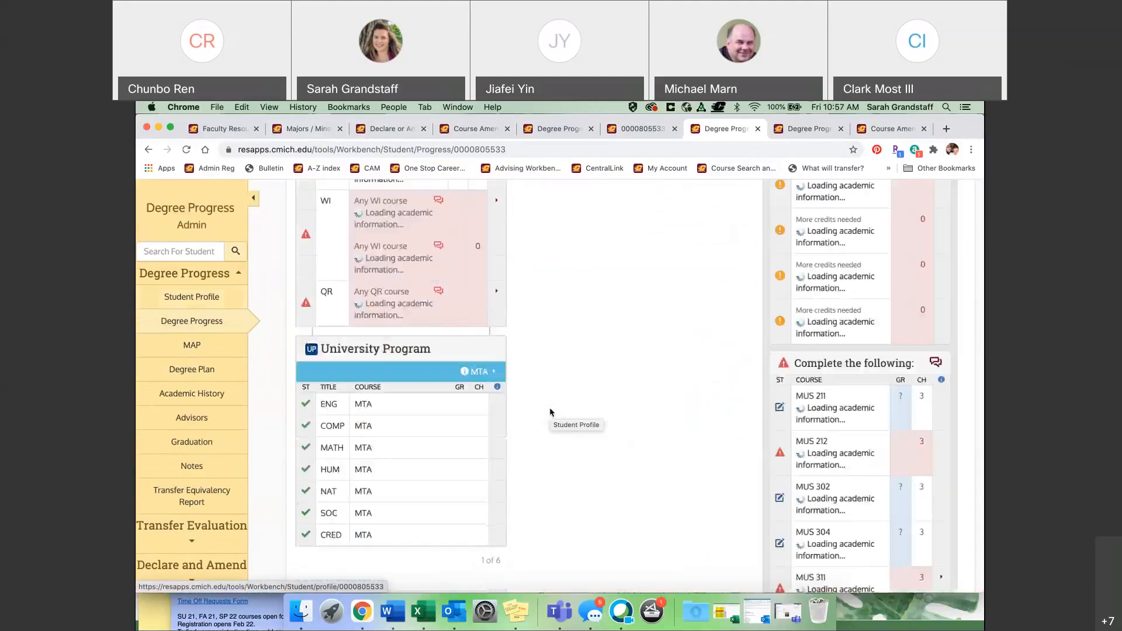
{"action": "scroll", "coordinate": [550, 412], "scroll_direction": "down", "scroll_amount": 15}
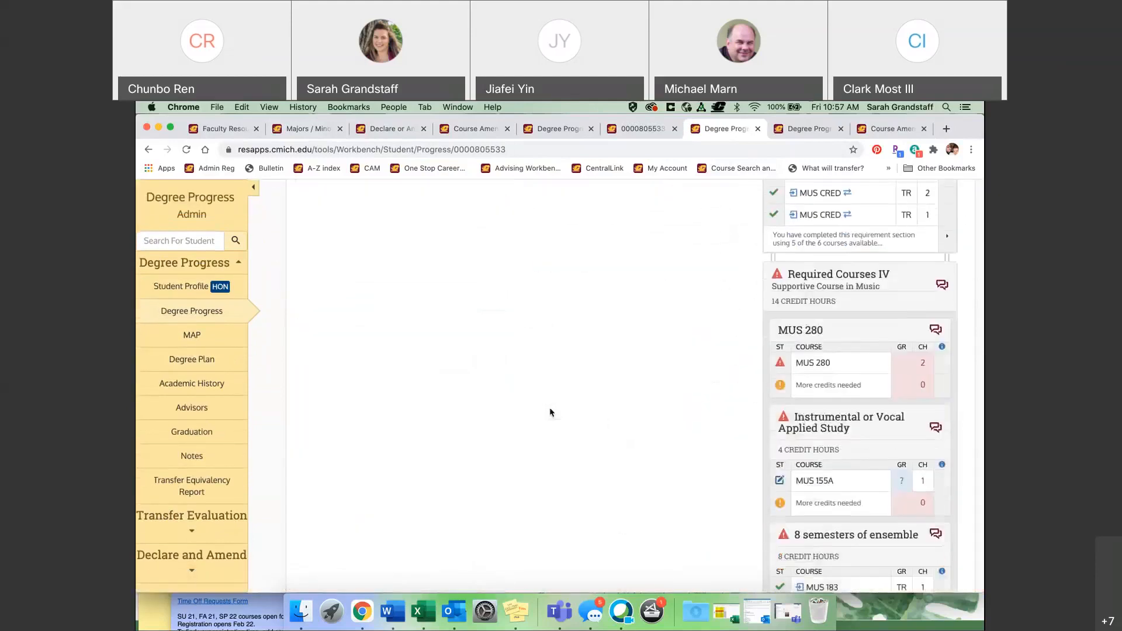
{"action": "scroll", "coordinate": [550, 412], "scroll_direction": "down", "scroll_amount": 10}
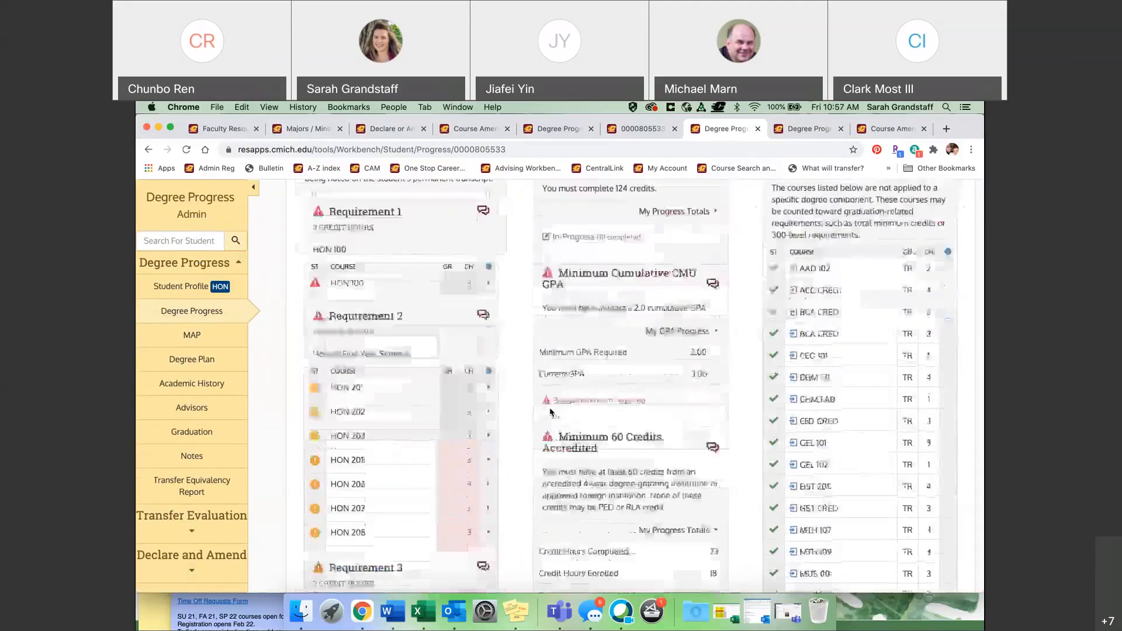
{"action": "scroll", "coordinate": [822, 247], "scroll_direction": "up", "scroll_amount": 2}
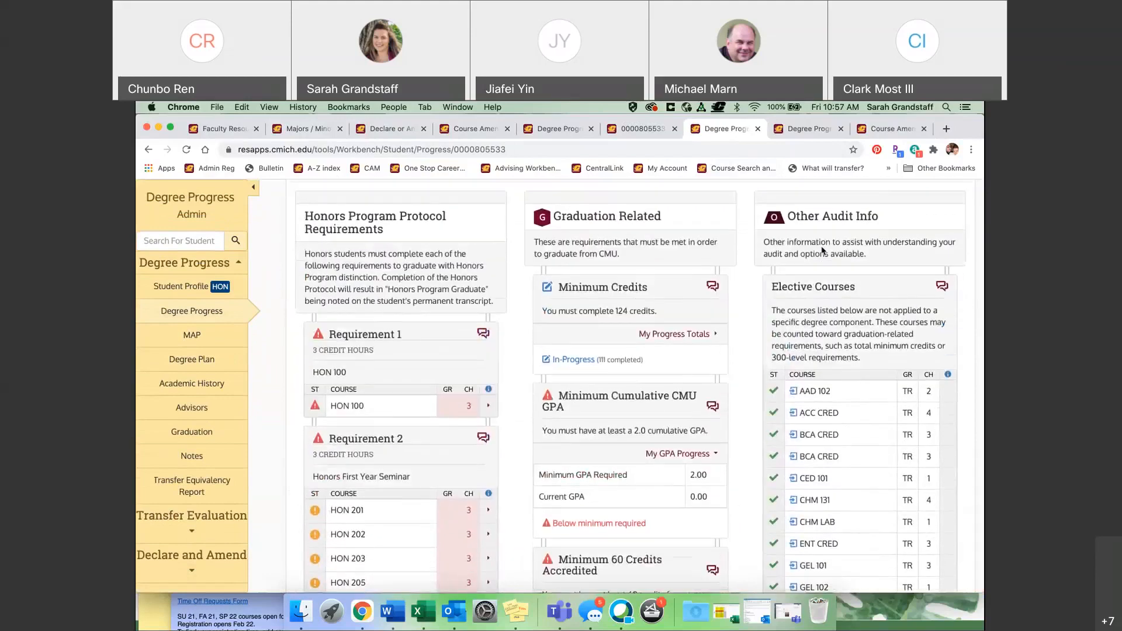
{"action": "left_click_drag", "start_coordinate": [786, 216], "coordinate": [890, 219]}
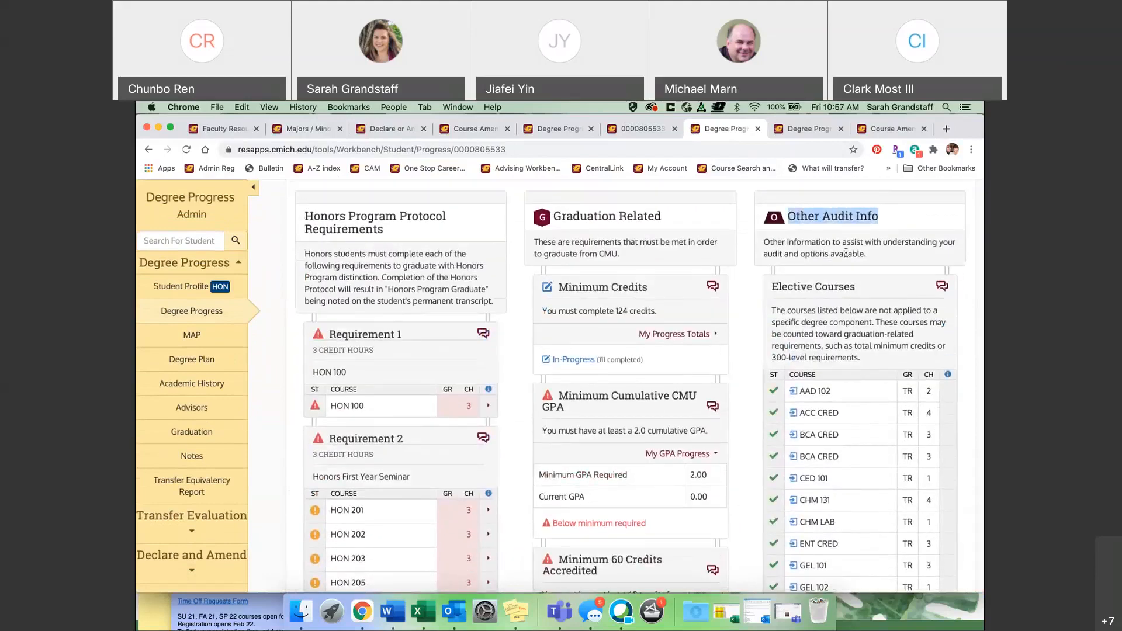
{"action": "scroll", "coordinate": [791, 309], "scroll_direction": "down", "scroll_amount": 3}
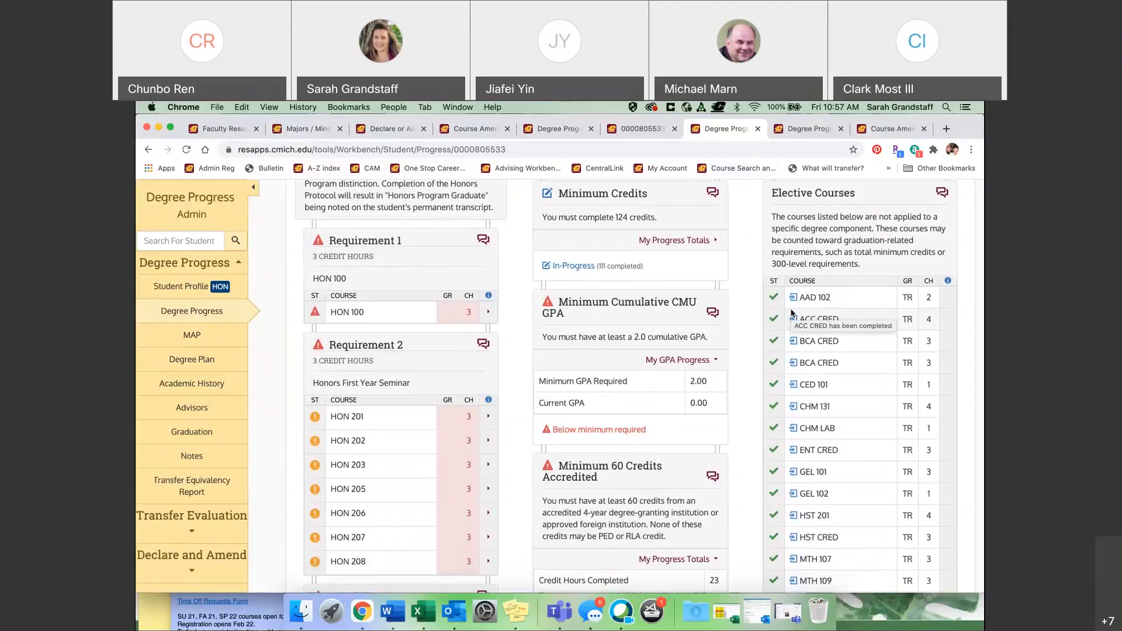
{"action": "scroll", "coordinate": [792, 313], "scroll_direction": "down", "scroll_amount": 3}
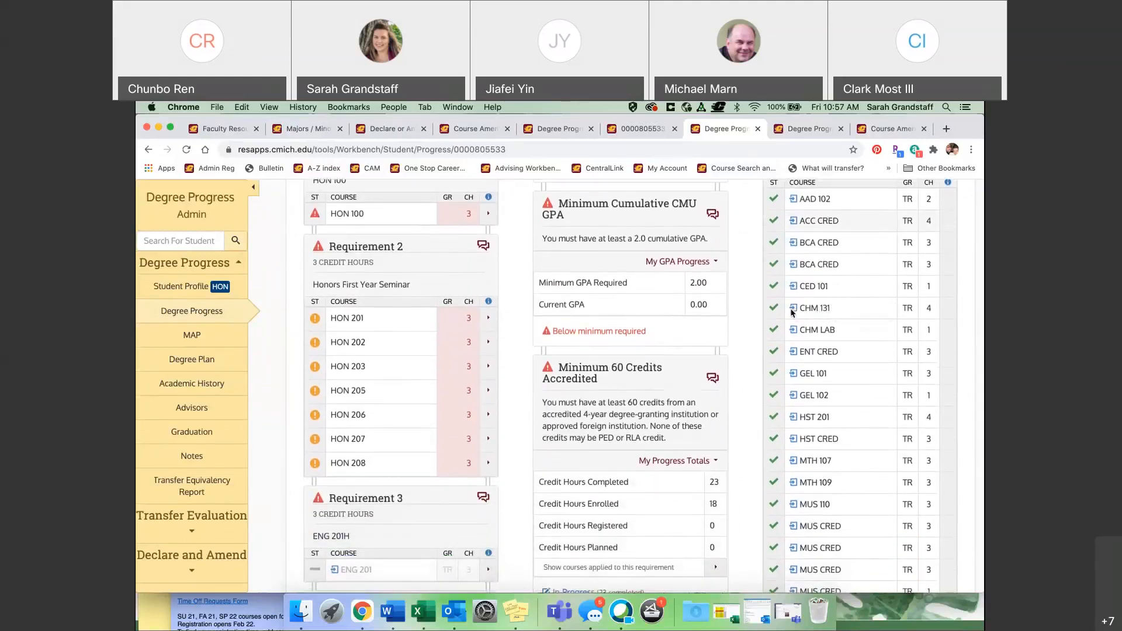
{"action": "mouse_move", "coordinate": [795, 311]}
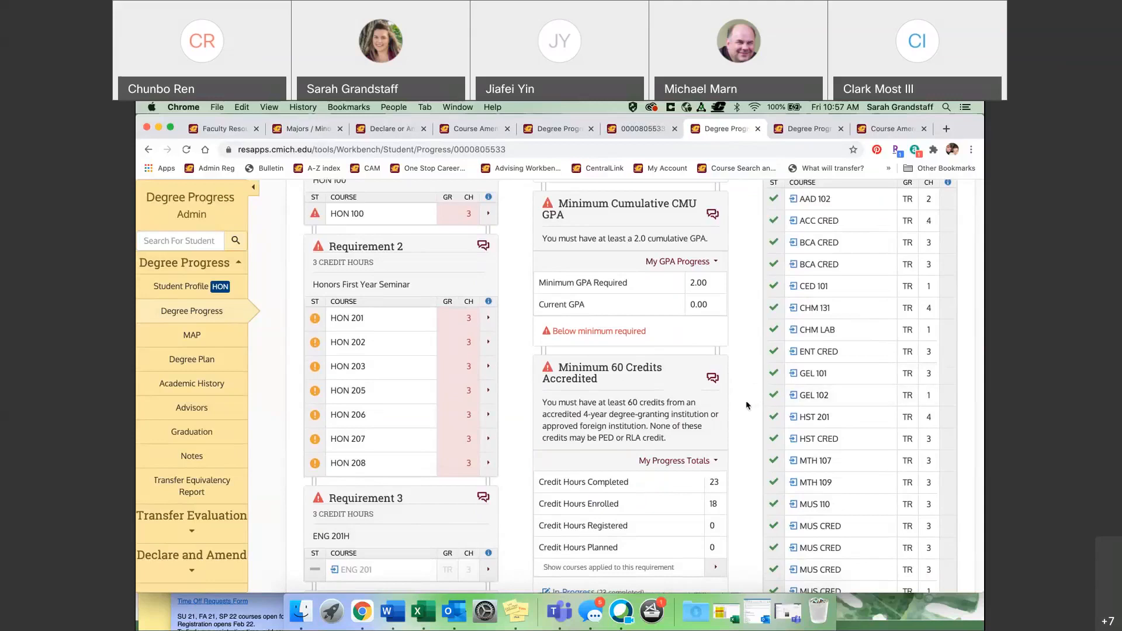
- Return to the Bachelor of Applied Arts What If audit and highlight the student heading and the What If ID
{"action": "left_click", "coordinate": [811, 128]}
{"action": "scroll", "coordinate": [609, 288], "scroll_direction": "up", "scroll_amount": 2}
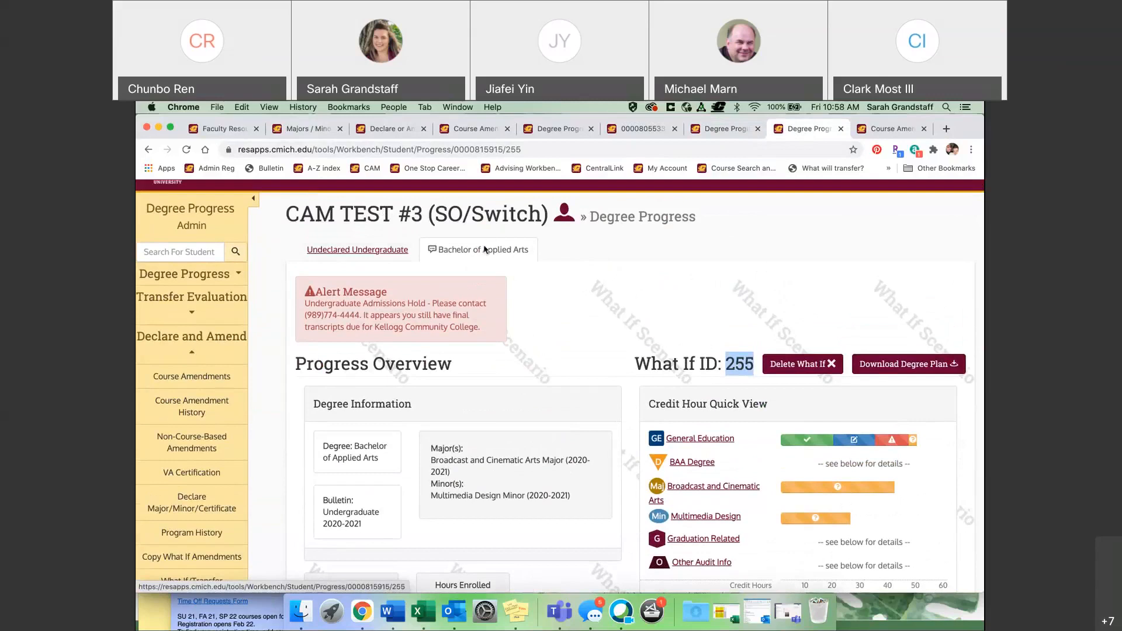
{"action": "left_click_drag", "start_coordinate": [291, 213], "coordinate": [546, 223]}
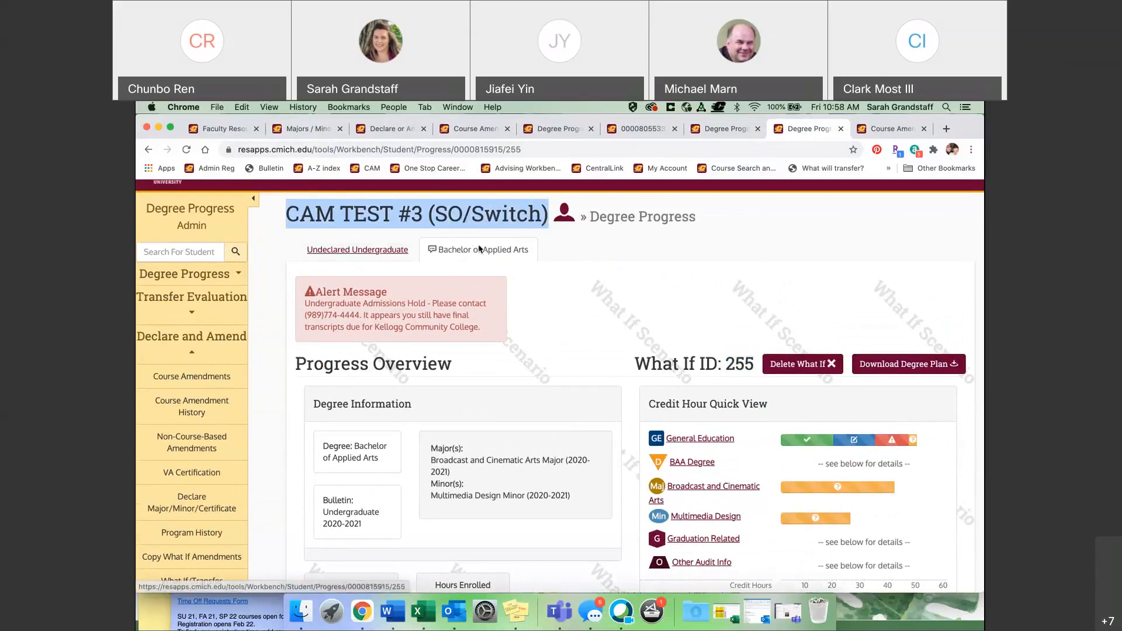
{"action": "left_click_drag", "start_coordinate": [635, 366], "coordinate": [750, 366]}
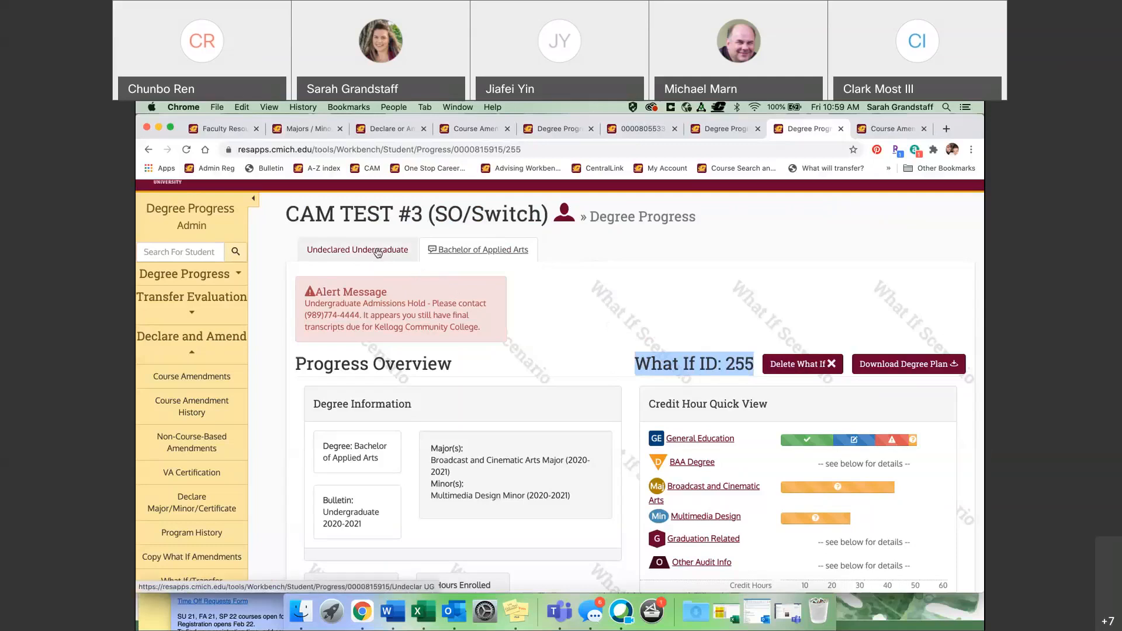
- Open the student's regular Degree Progress audit for Undeclared Undergraduate and review its Progress Overview
{"action": "left_click", "coordinate": [233, 279]}
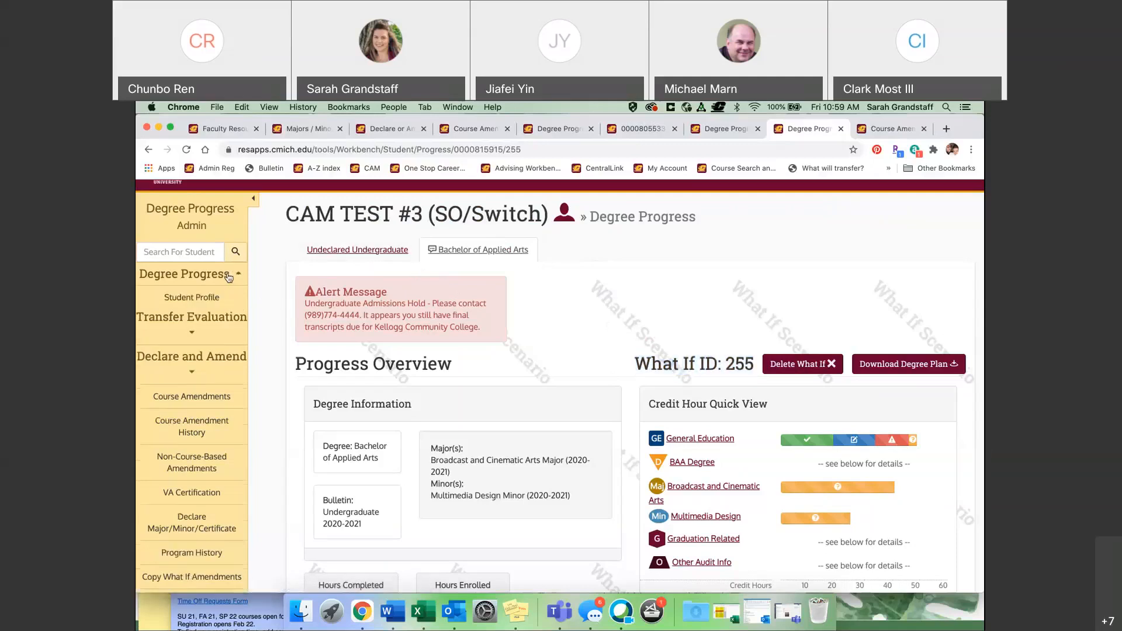
{"action": "left_click", "coordinate": [211, 322]}
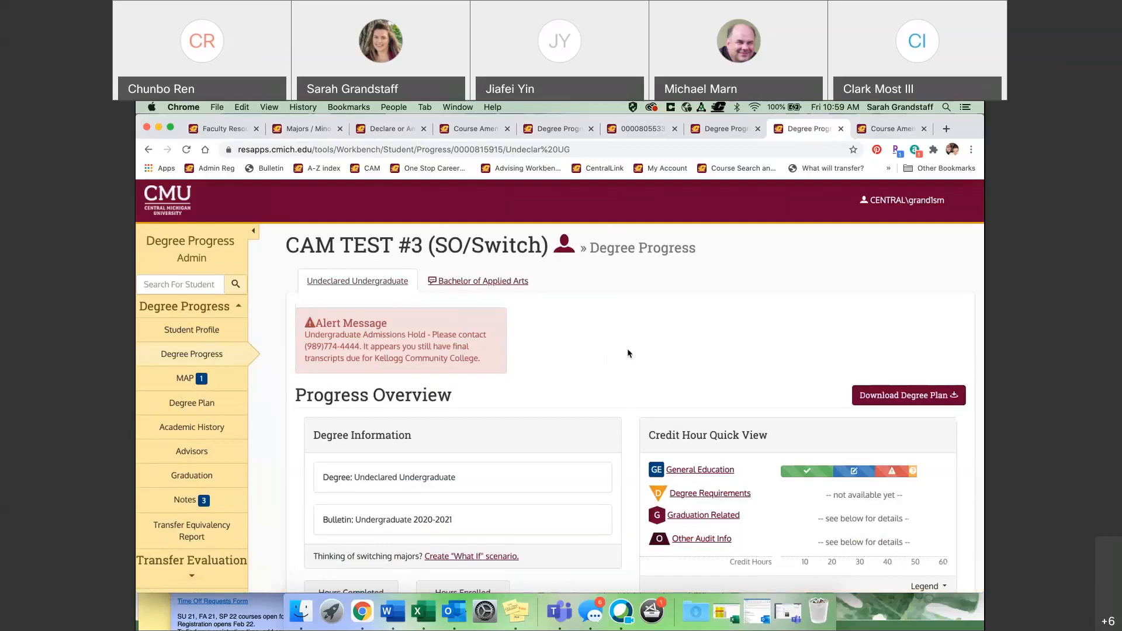
{"action": "scroll", "coordinate": [628, 353], "scroll_direction": "down", "scroll_amount": 1}
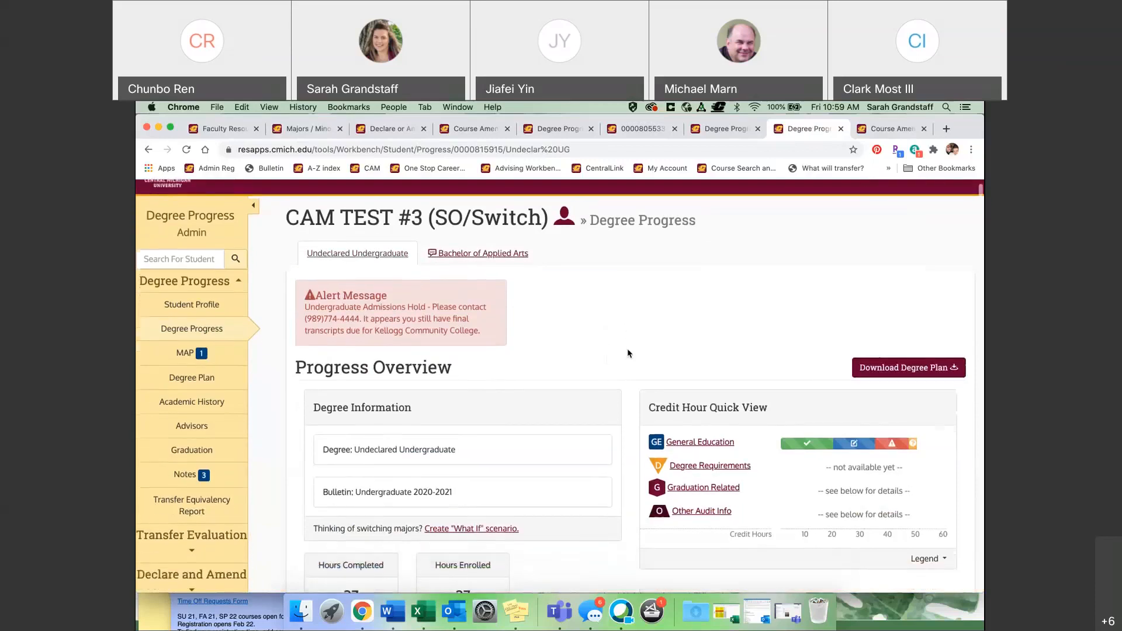
{"action": "scroll", "coordinate": [412, 465], "scroll_direction": "down", "scroll_amount": 2}
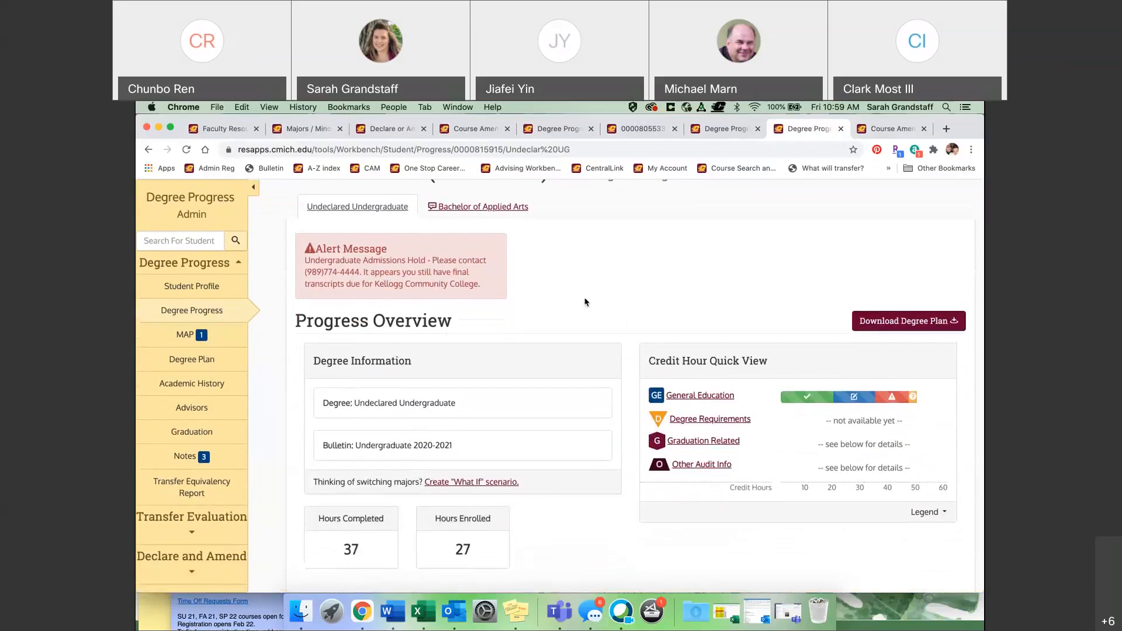
{"action": "scroll", "coordinate": [586, 301], "scroll_direction": "down", "scroll_amount": 1}
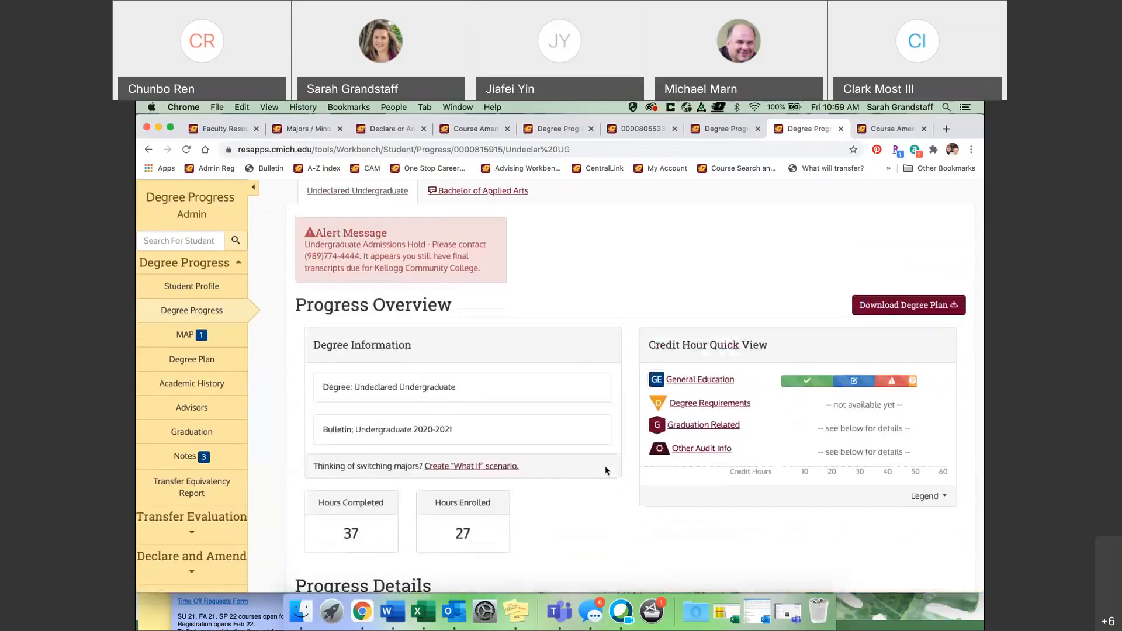
{"action": "scroll", "coordinate": [606, 470], "scroll_direction": "up", "scroll_amount": 4}
- Point out the audit tabs, open the Bachelor of Applied Arts What If scenario in a new tab, and view its overview
{"action": "left_click_drag", "start_coordinate": [422, 257], "coordinate": [374, 270]}
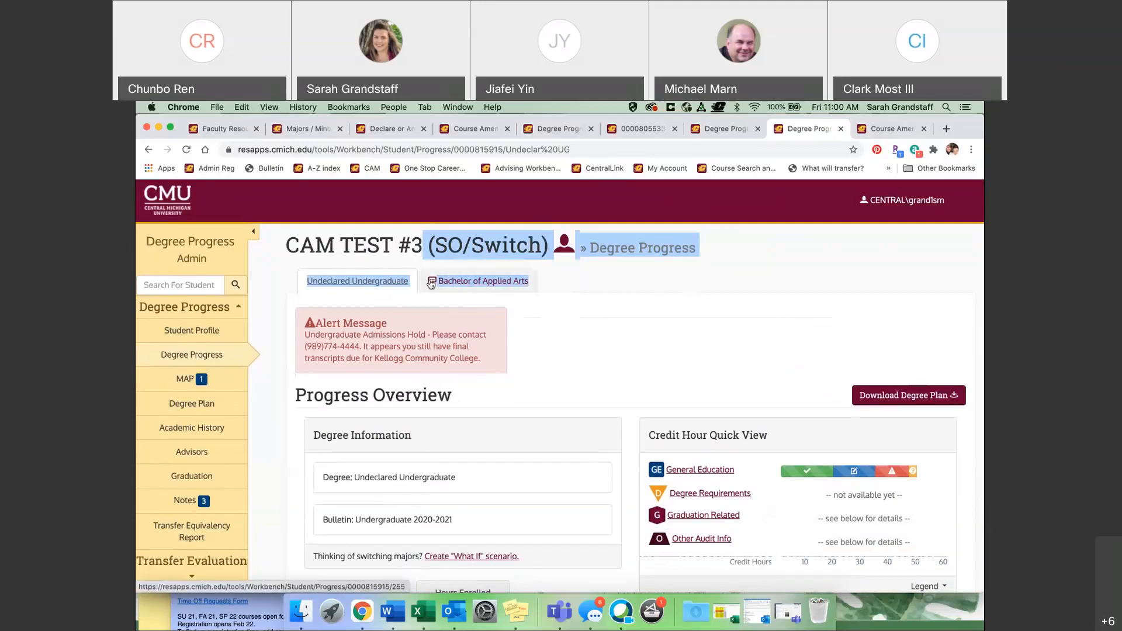
{"action": "scroll", "coordinate": [430, 282], "scroll_direction": "up", "scroll_amount": 5}
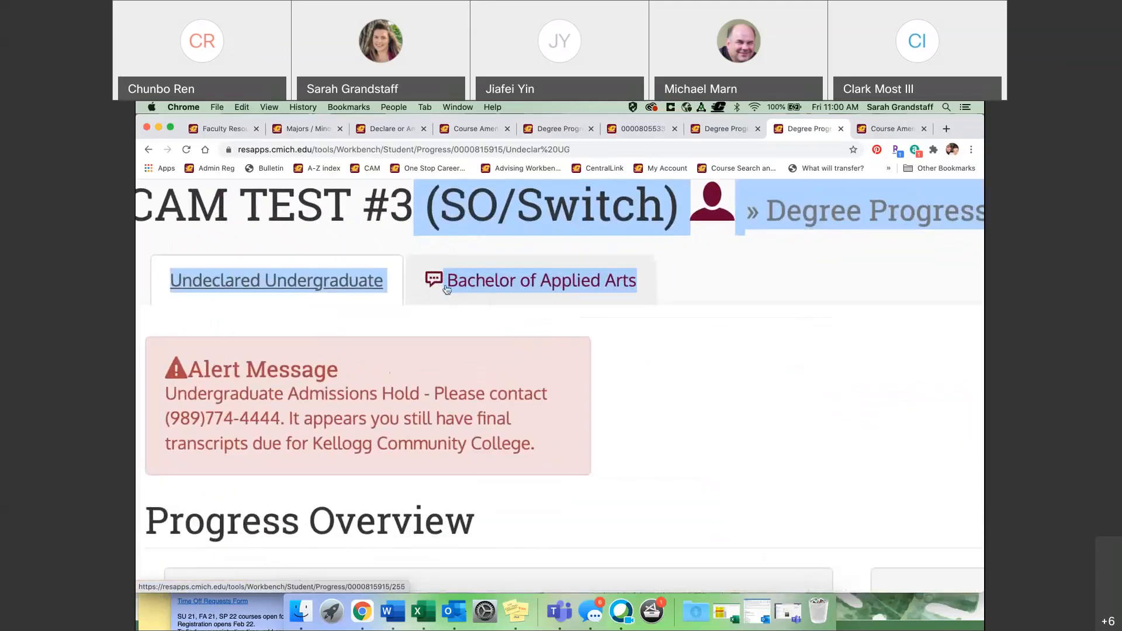
{"action": "right_click", "coordinate": [467, 286]}
{"action": "left_click", "coordinate": [478, 289]}
{"action": "key", "text": "ctrl+Tab"}
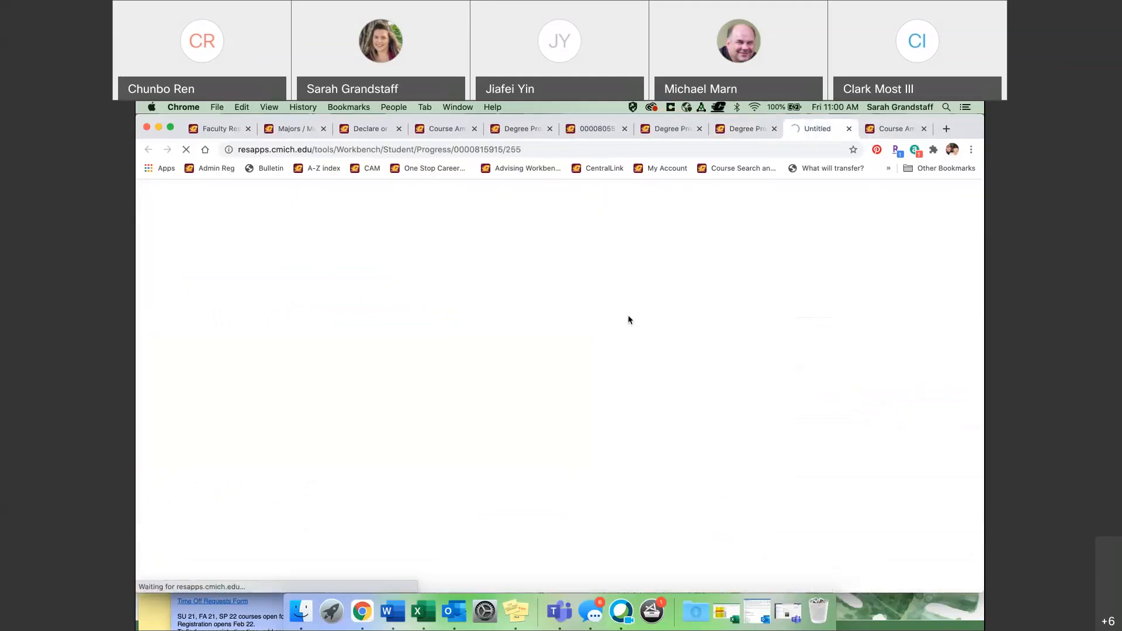
{"action": "left_click", "coordinate": [745, 127]}
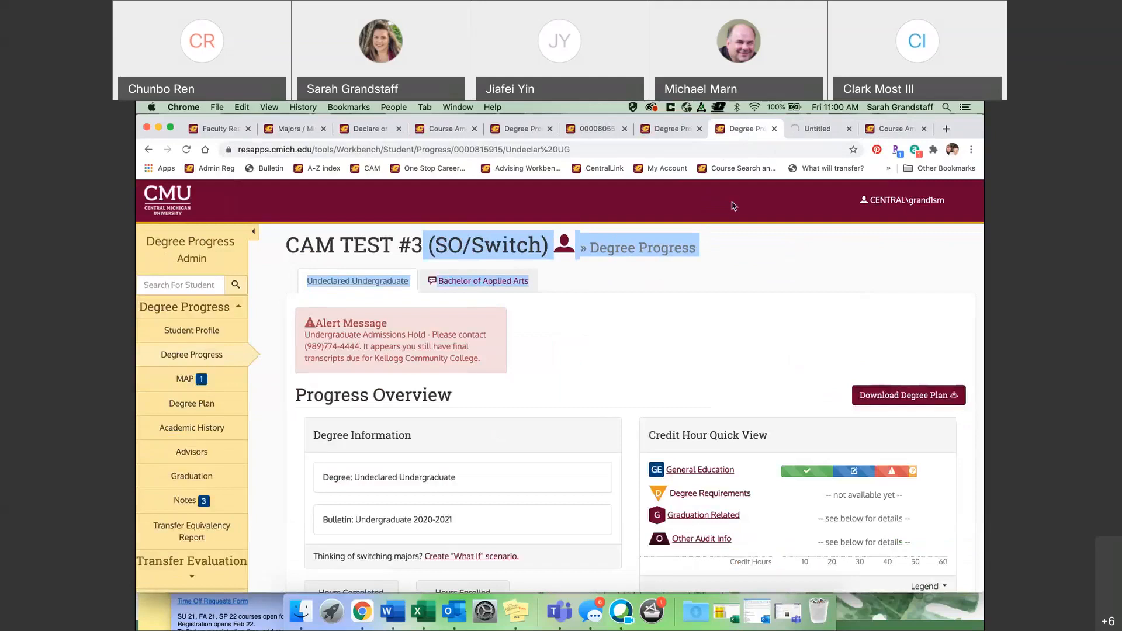
{"action": "left_click", "coordinate": [817, 128]}
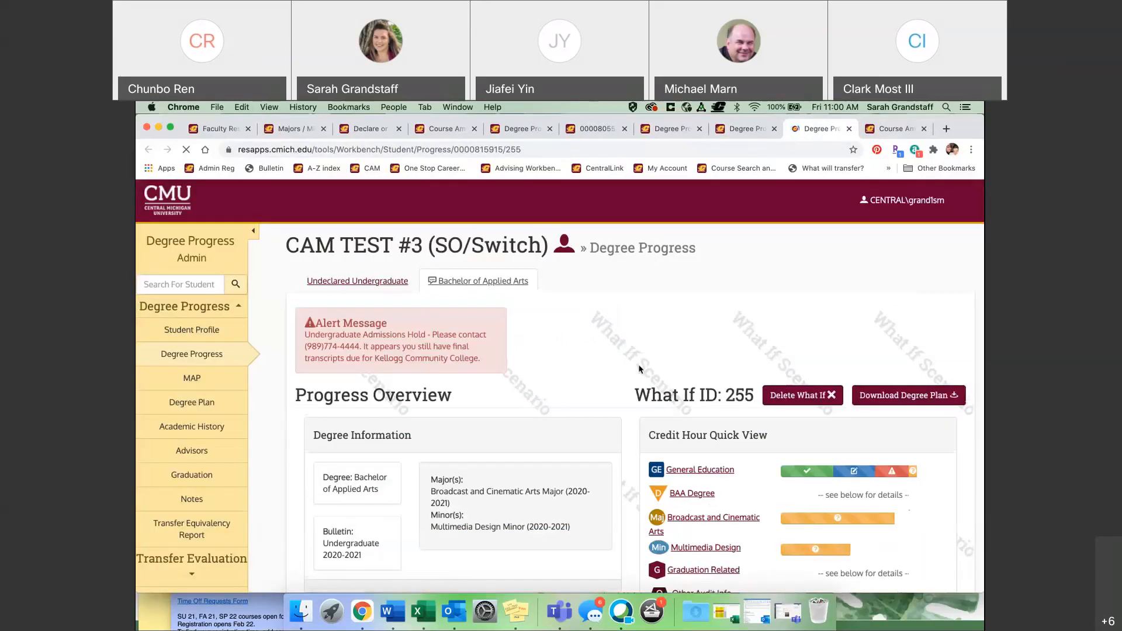
{"action": "scroll", "coordinate": [640, 368], "scroll_direction": "down", "scroll_amount": 1}
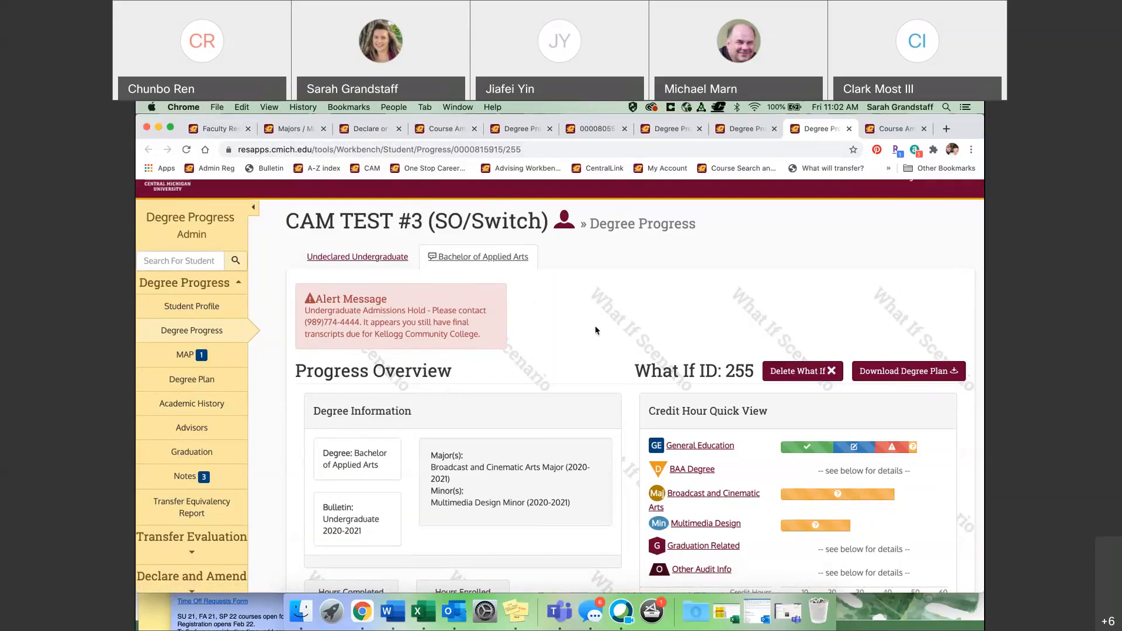
{"action": "scroll", "coordinate": [596, 331], "scroll_direction": "down", "scroll_amount": 1}
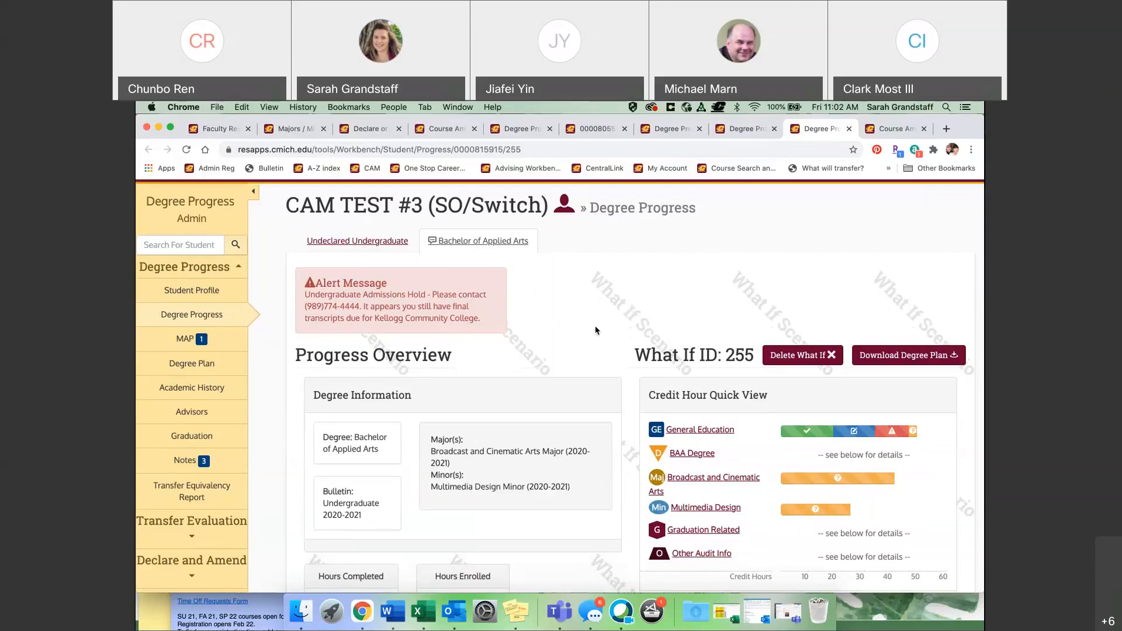
{"action": "scroll", "coordinate": [596, 330], "scroll_direction": "down", "scroll_amount": 1}
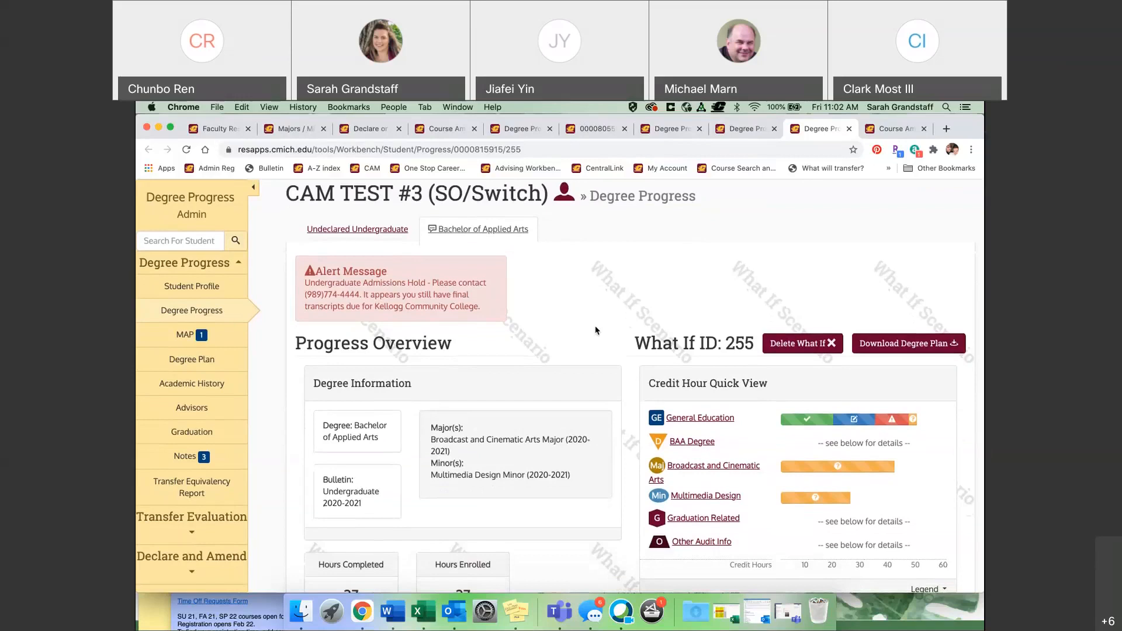
- Check the What If scenario's Progress Overview, return to the student's Undeclared Undergraduate audit, and highlight its degree under Degree Information
{"action": "scroll", "coordinate": [596, 331], "scroll_direction": "down", "scroll_amount": 4}
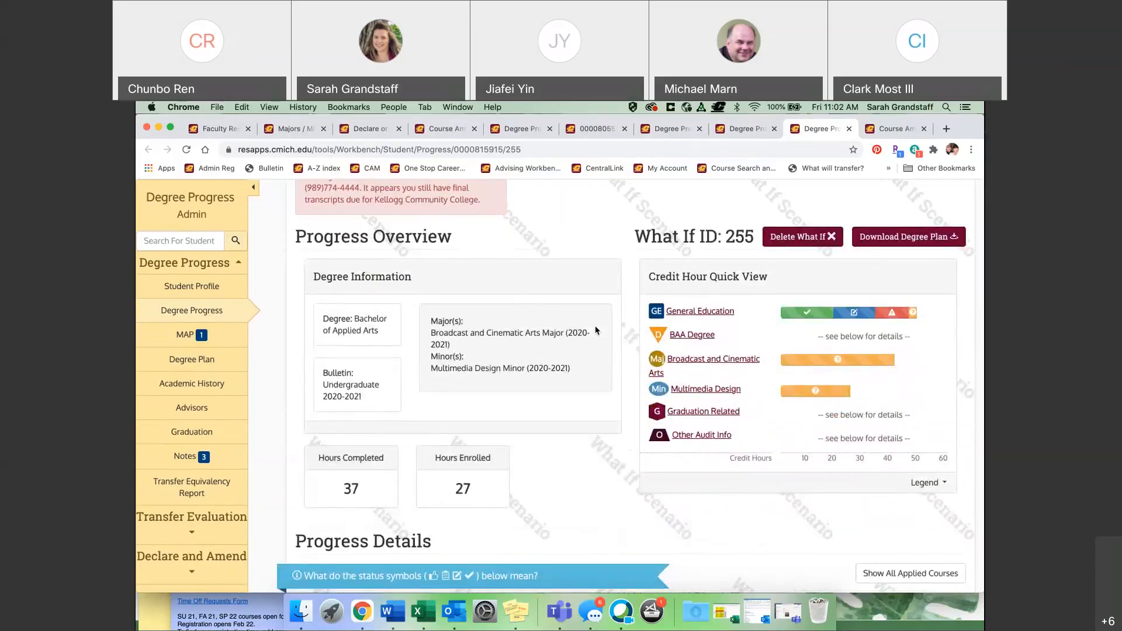
{"action": "scroll", "coordinate": [595, 331], "scroll_direction": "up", "scroll_amount": 5}
{"action": "left_click", "coordinate": [738, 129]}
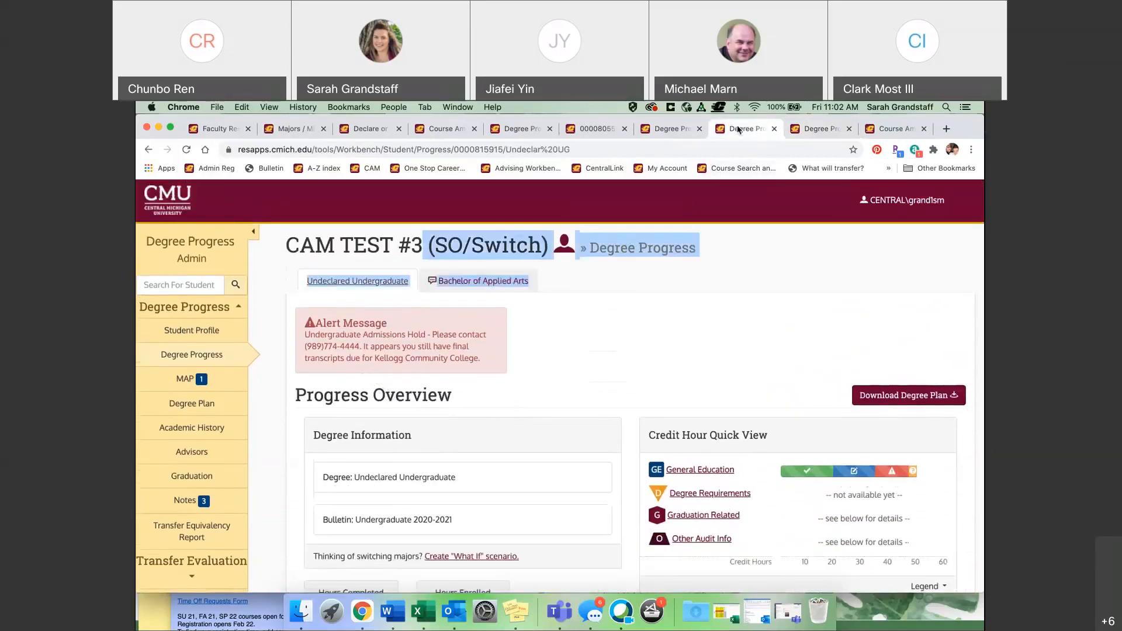
{"action": "left_click", "coordinate": [602, 341]}
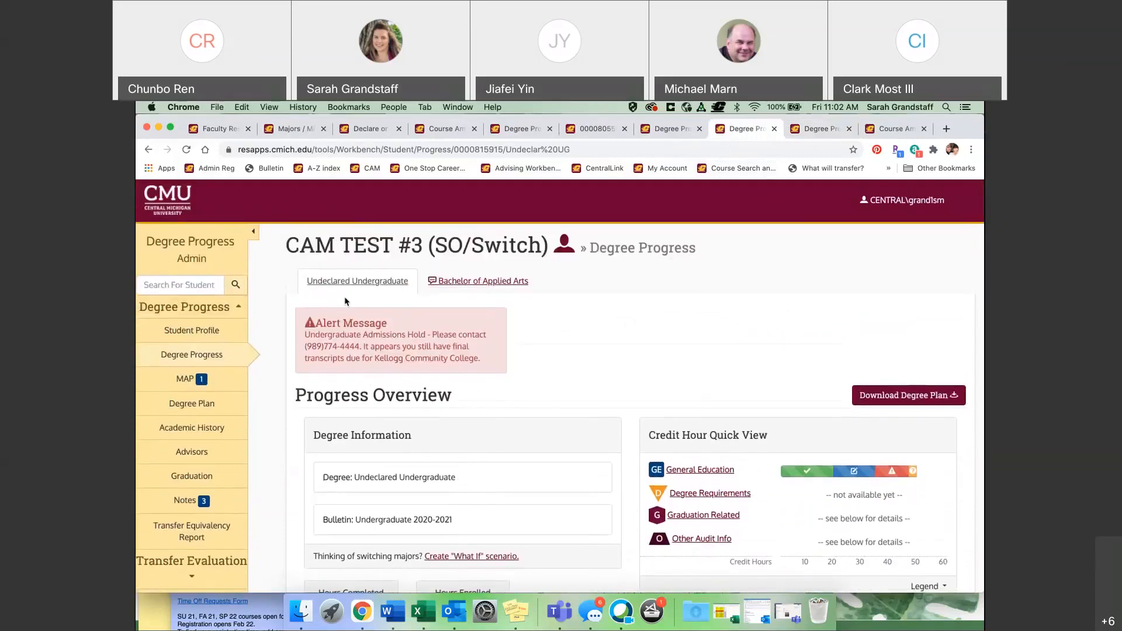
{"action": "scroll", "coordinate": [480, 463], "scroll_direction": "down", "scroll_amount": 2}
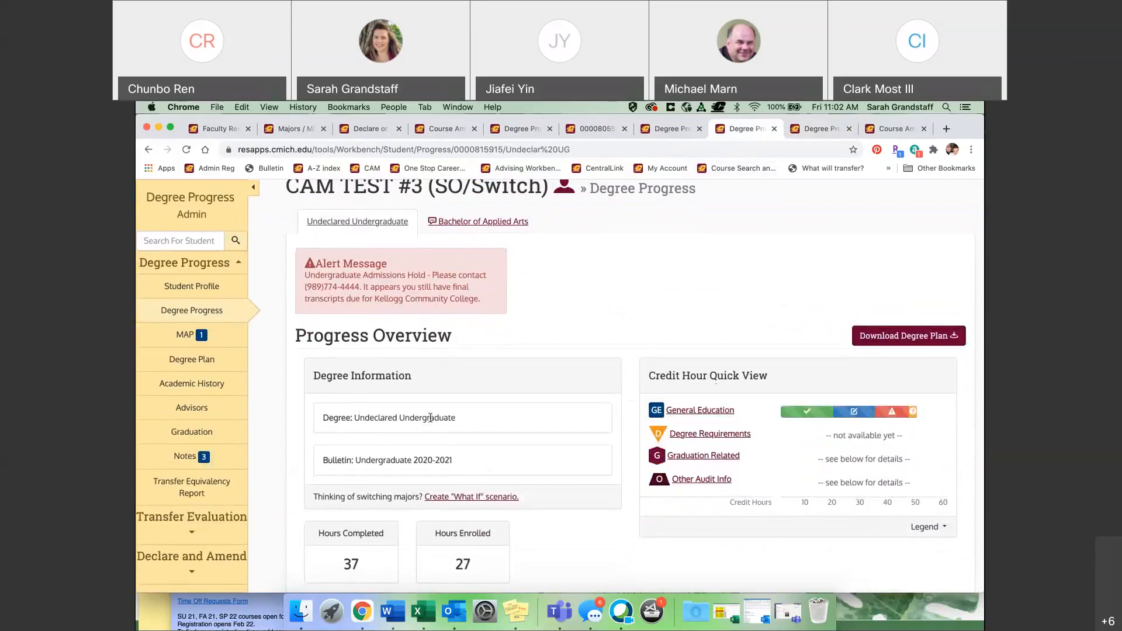
{"action": "left_click_drag", "start_coordinate": [457, 418], "coordinate": [356, 419]}
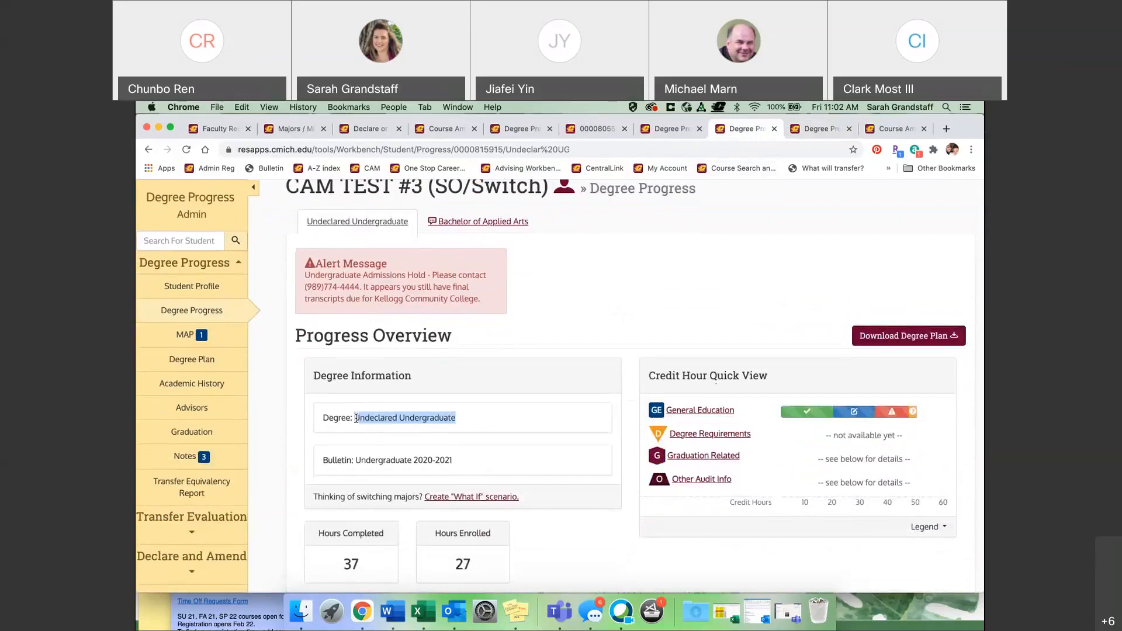
{"action": "left_click", "coordinate": [458, 467]}
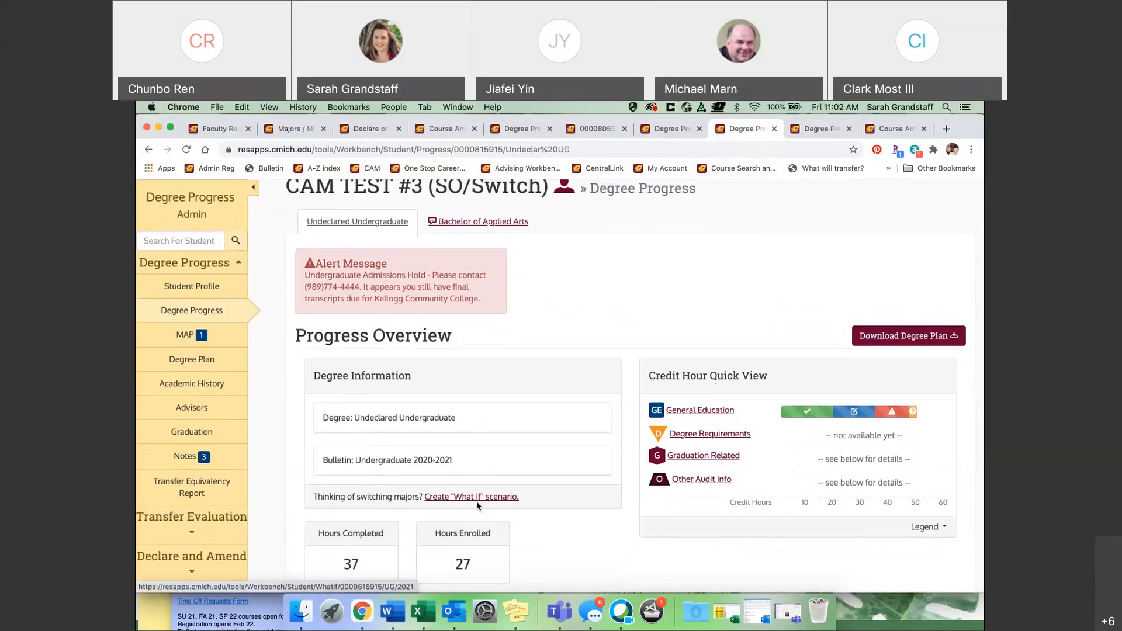
- Return to the Bachelor of Applied Arts What If audit and review it down to the Elective Courses list and back to Progress Details
{"action": "left_click", "coordinate": [818, 128]}
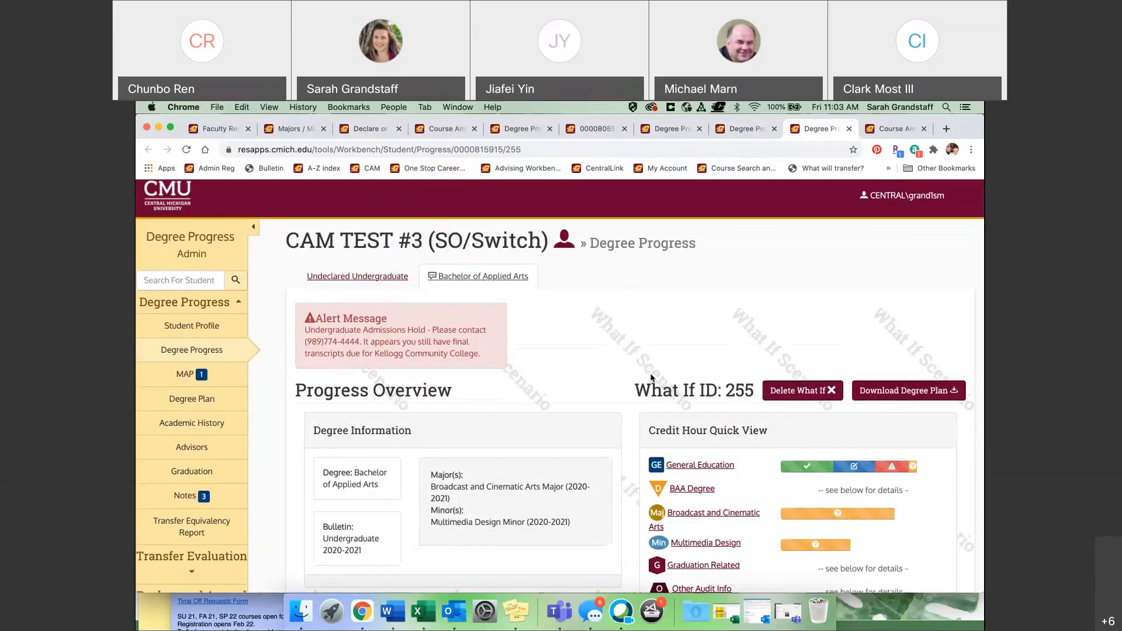
{"action": "scroll", "coordinate": [651, 378], "scroll_direction": "down", "scroll_amount": 1}
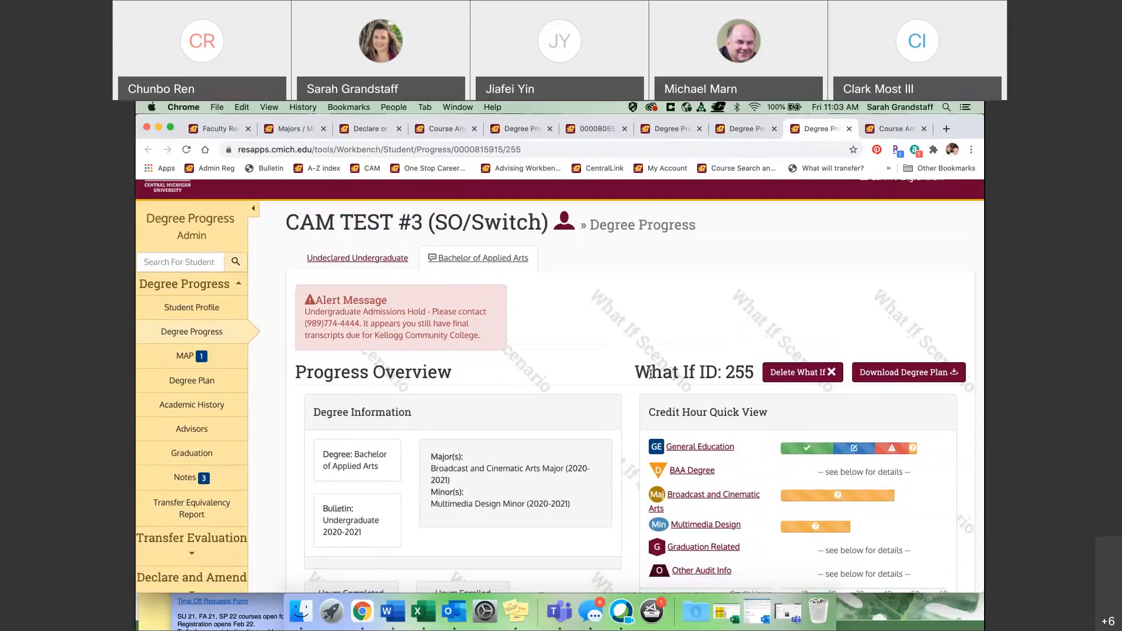
{"action": "scroll", "coordinate": [623, 465], "scroll_direction": "down", "scroll_amount": 15}
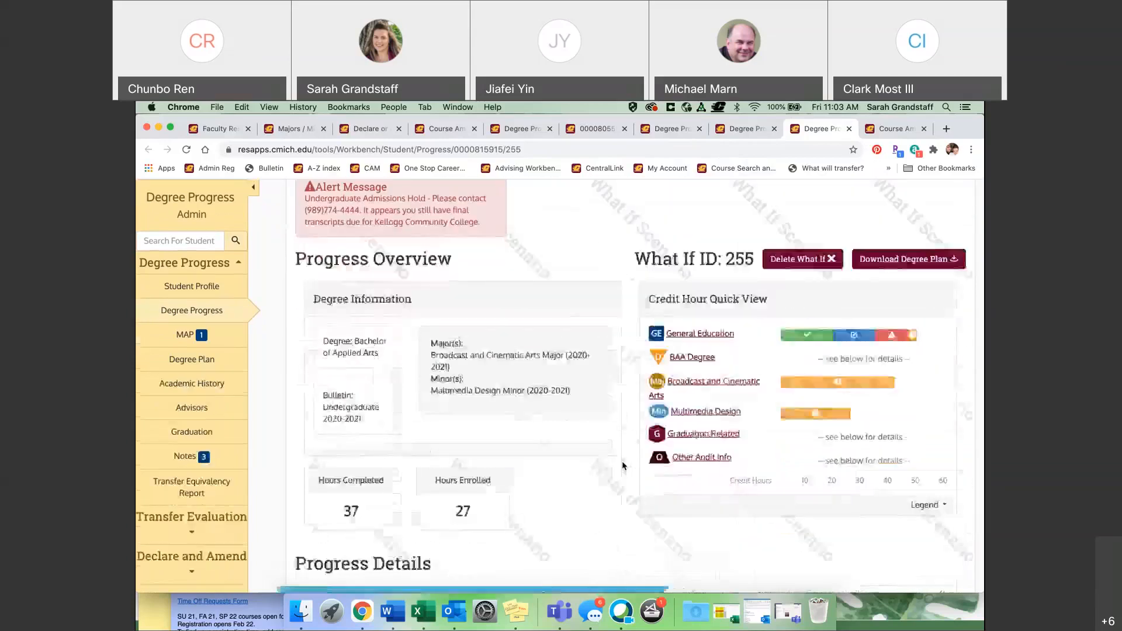
{"action": "scroll", "coordinate": [623, 465], "scroll_direction": "down", "scroll_amount": 10}
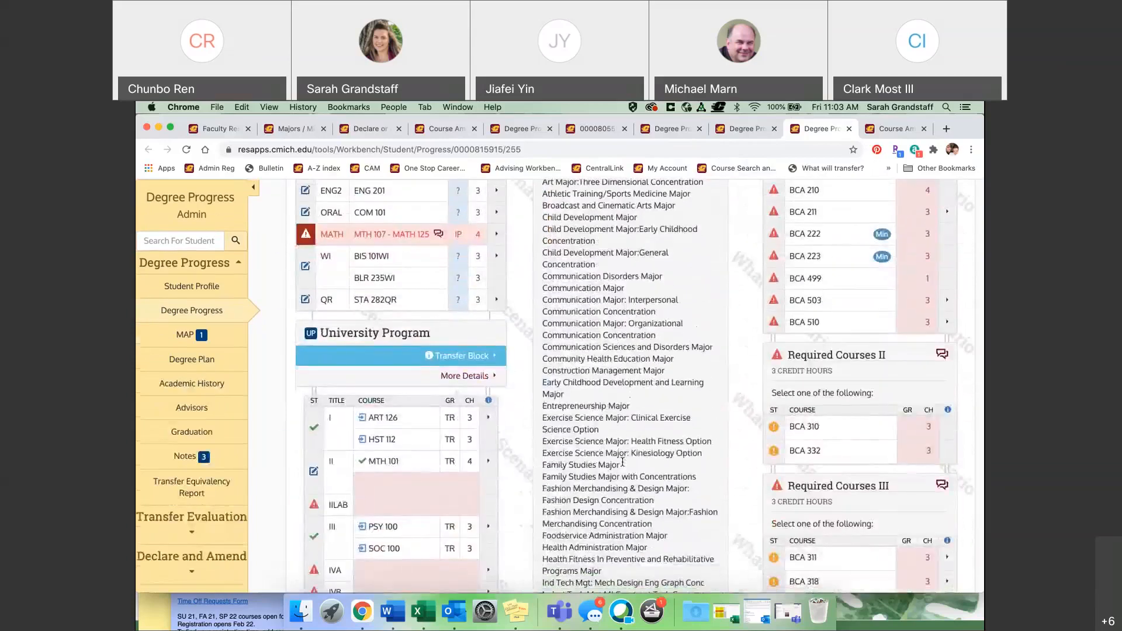
{"action": "scroll", "coordinate": [623, 466], "scroll_direction": "down", "scroll_amount": 10}
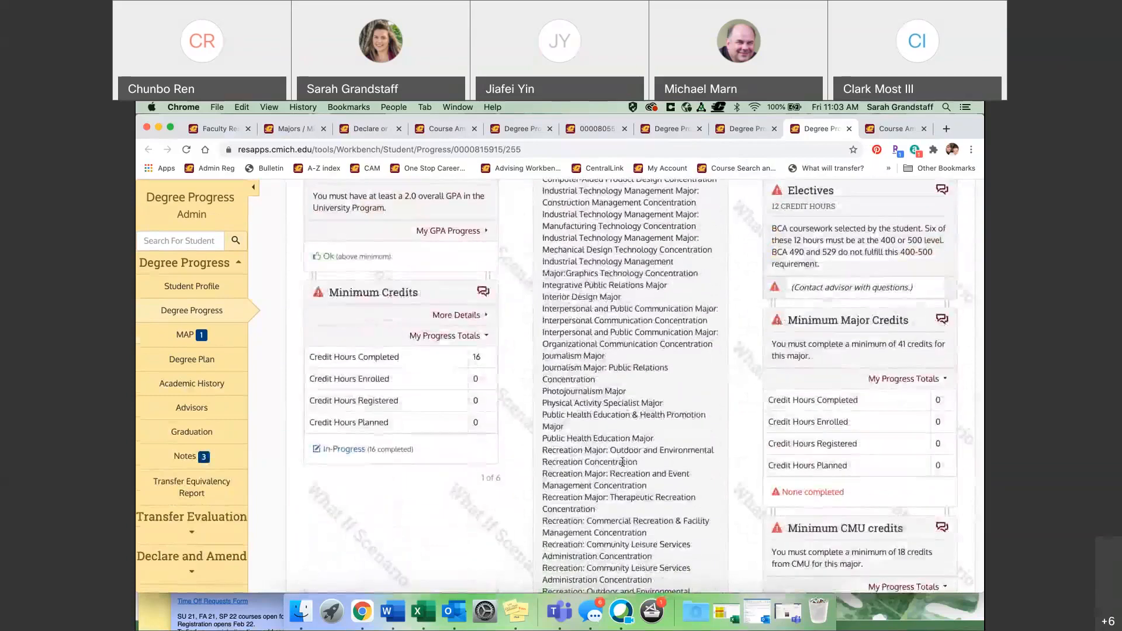
{"action": "scroll", "coordinate": [623, 465], "scroll_direction": "down", "scroll_amount": 10}
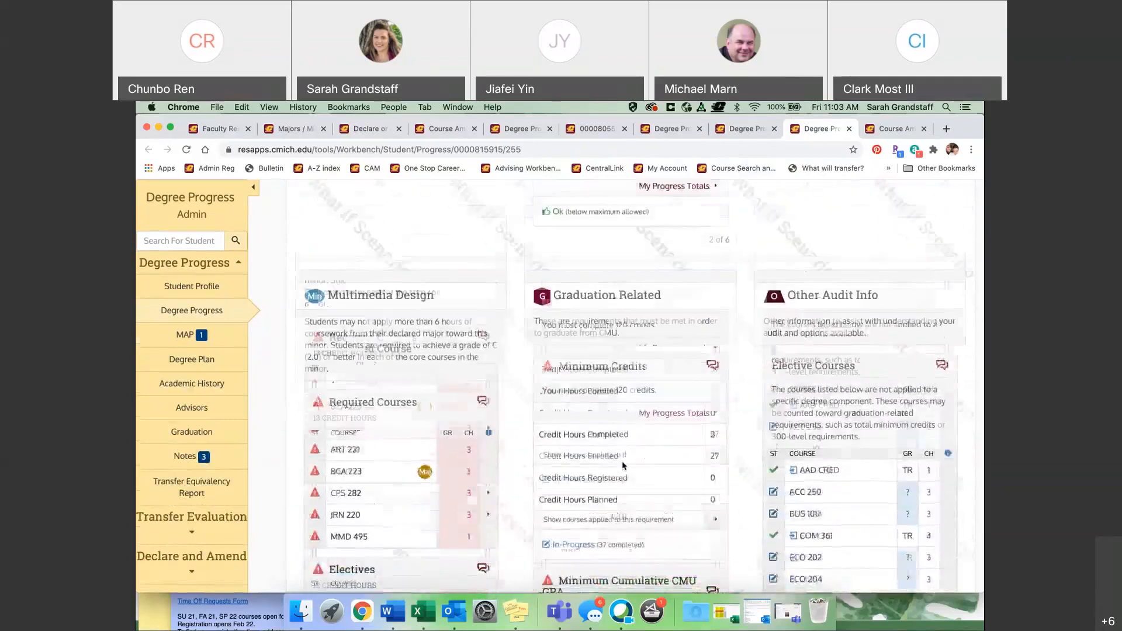
{"action": "scroll", "coordinate": [624, 465], "scroll_direction": "down", "scroll_amount": 1}
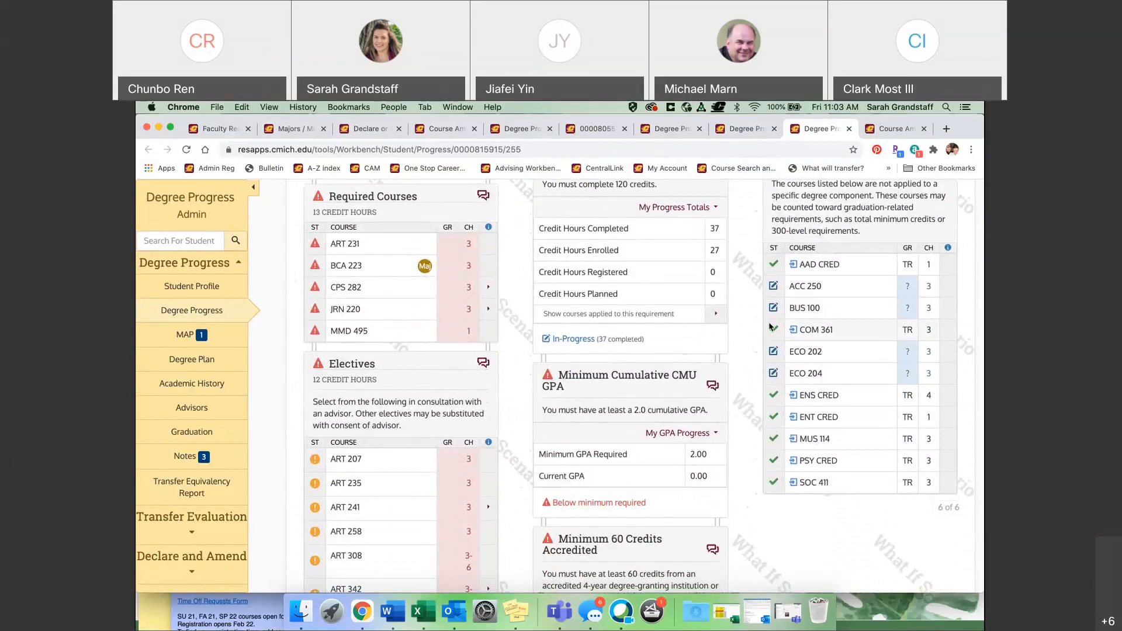
{"action": "scroll", "coordinate": [770, 327], "scroll_direction": "up", "scroll_amount": 15}
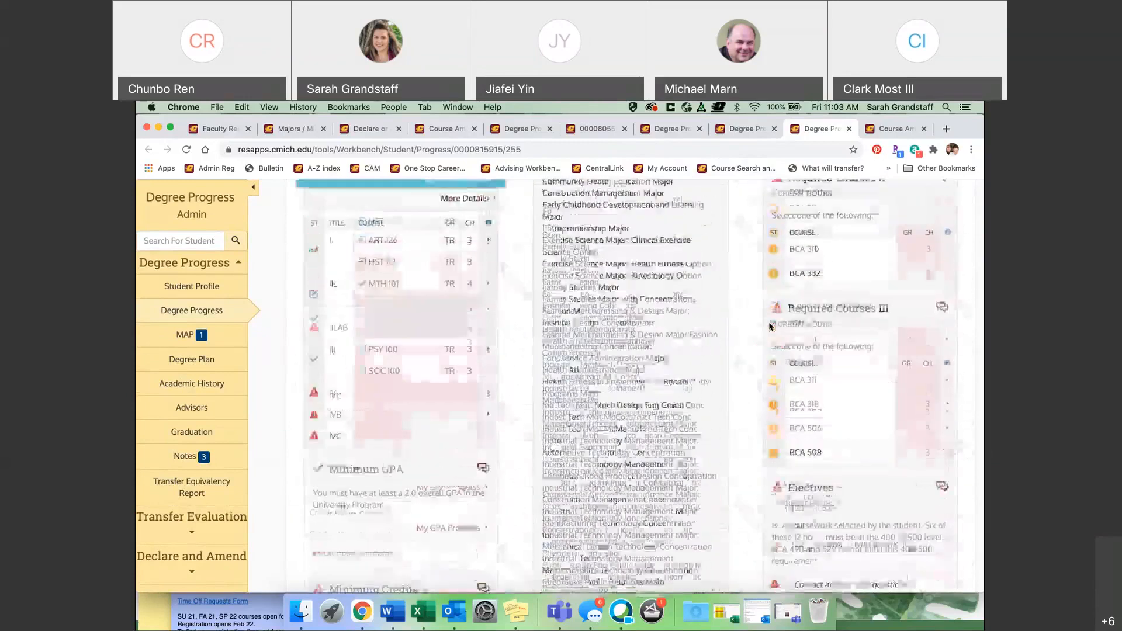
{"action": "scroll", "coordinate": [770, 327], "scroll_direction": "up", "scroll_amount": 2}
{"action": "scroll", "coordinate": [770, 327], "scroll_direction": "up", "scroll_amount": 10}
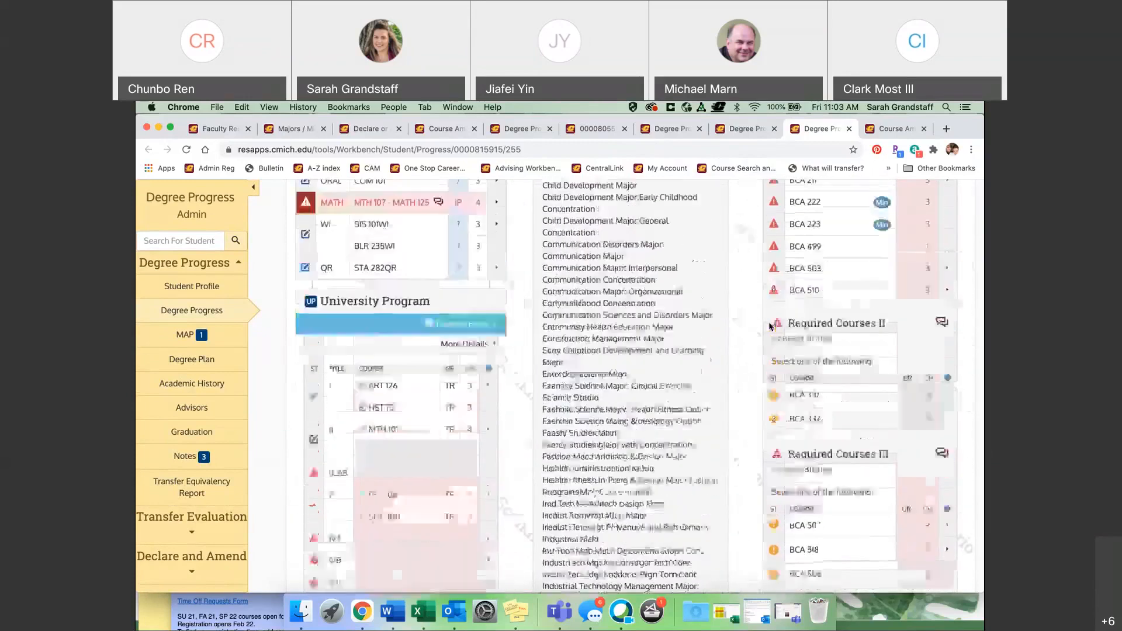
{"action": "scroll", "coordinate": [770, 328], "scroll_direction": "up", "scroll_amount": 3}
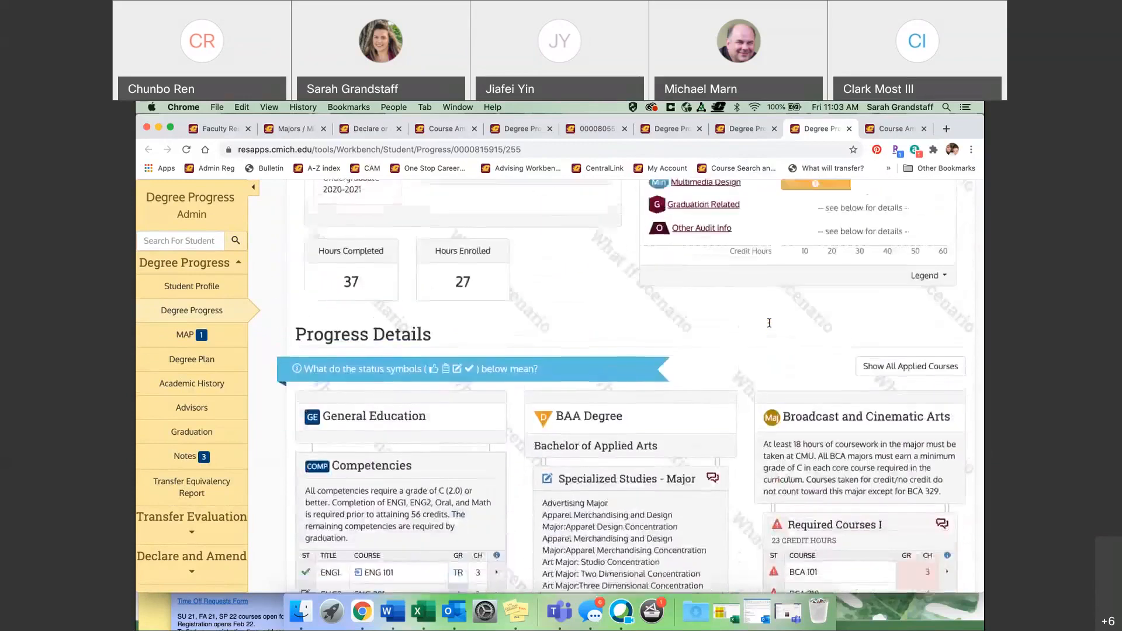